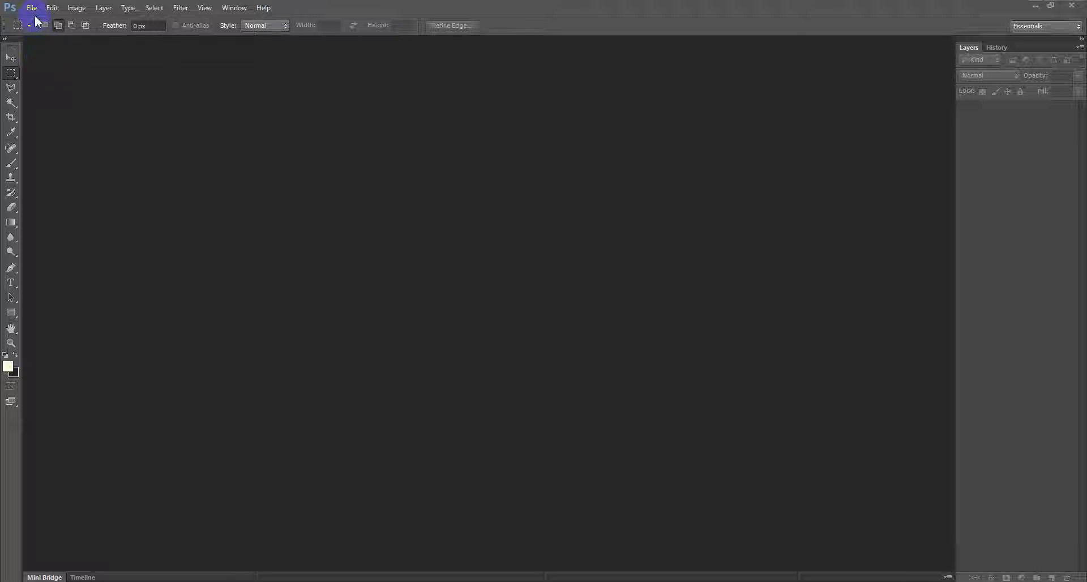
- Open bep.RGB_color.png and bep.VRayWireColor.png together from the DAY PSD > bep folder
click(31, 8)
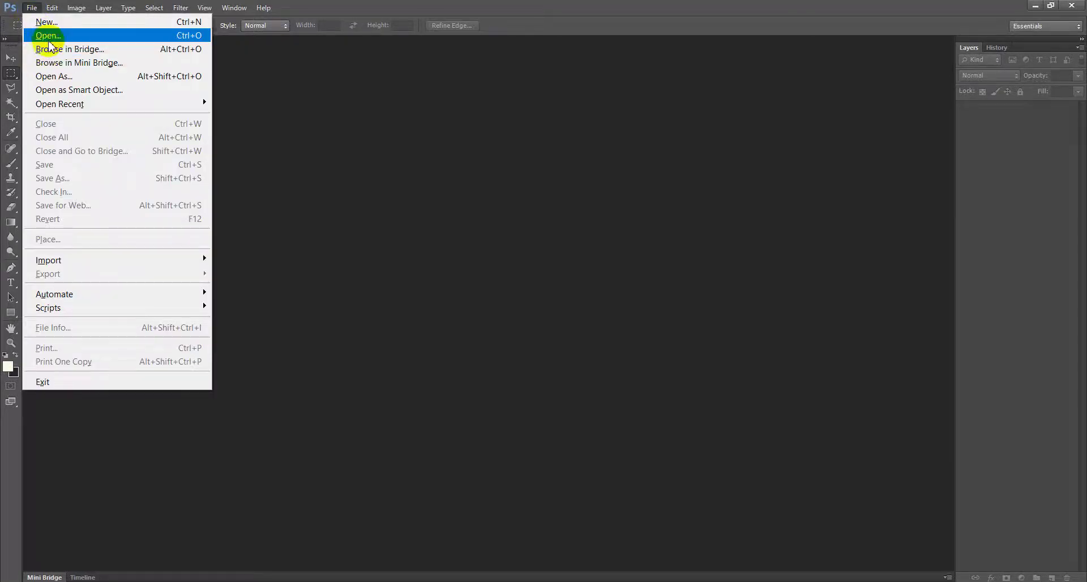
click(48, 37)
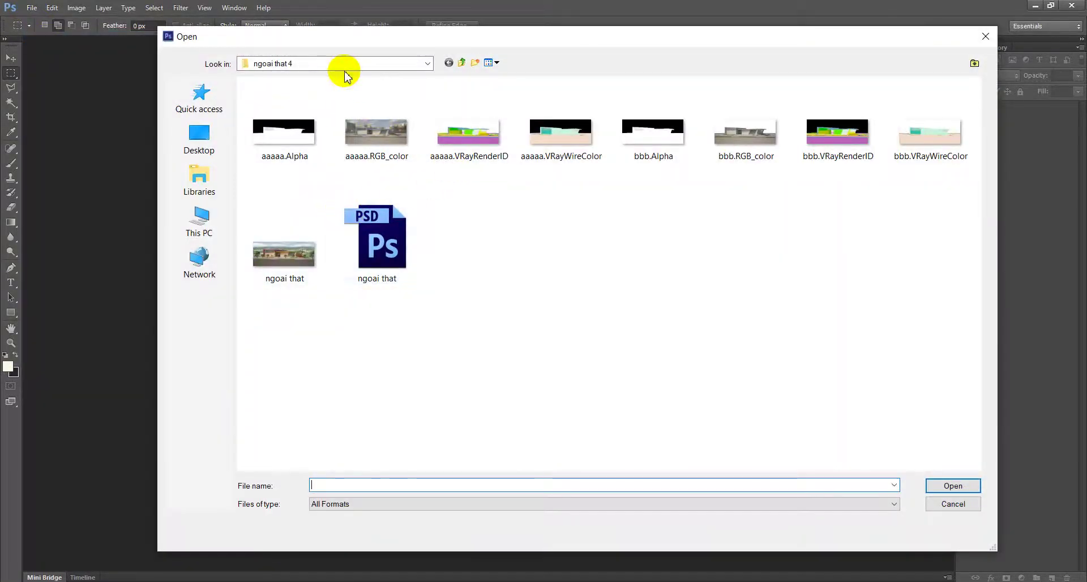
click(346, 64)
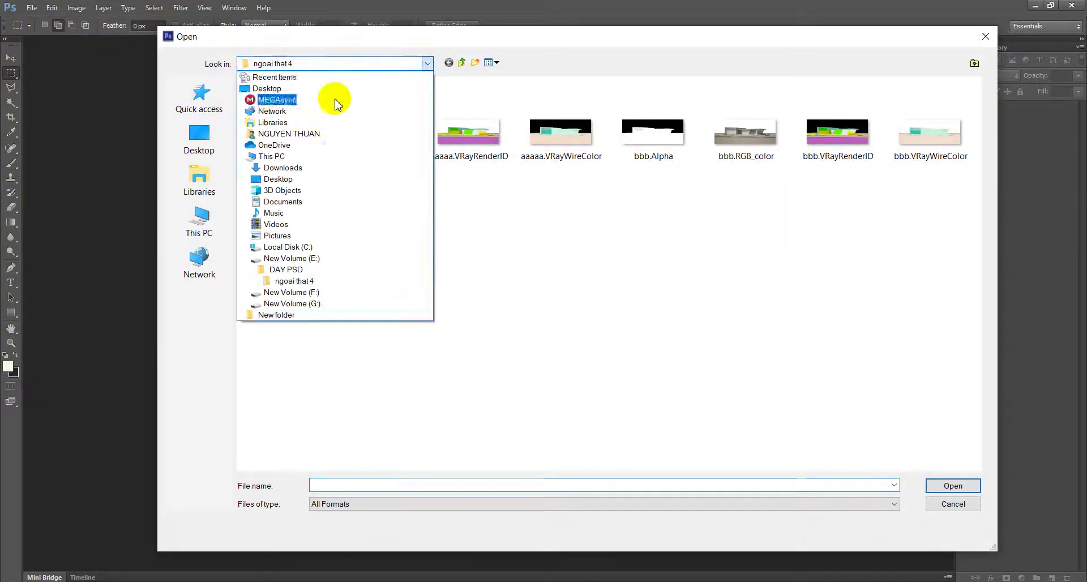
click(304, 270)
double_click(468, 127)
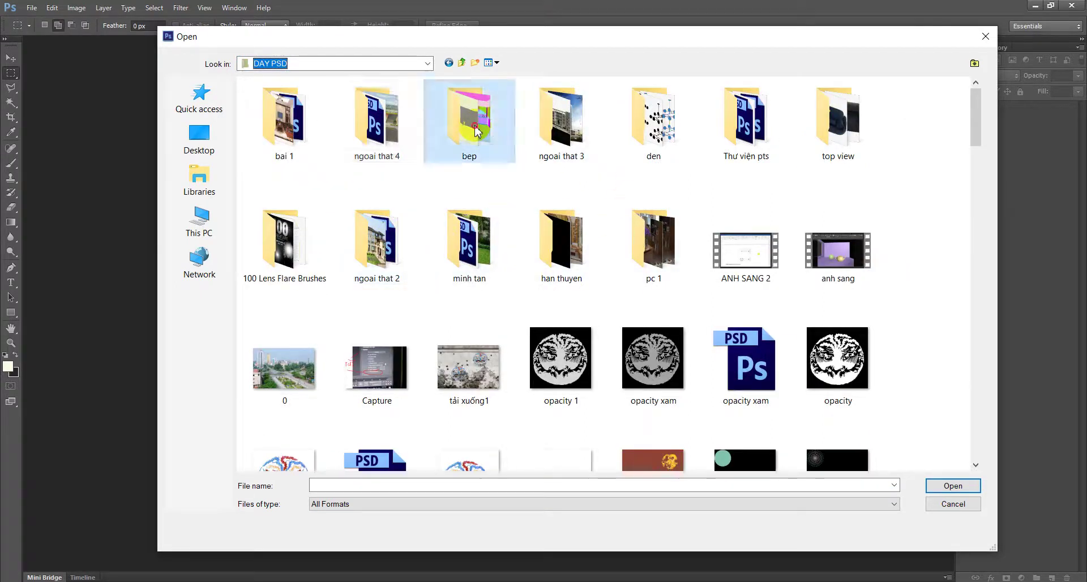
click(453, 148)
ctrl+click(417, 139)
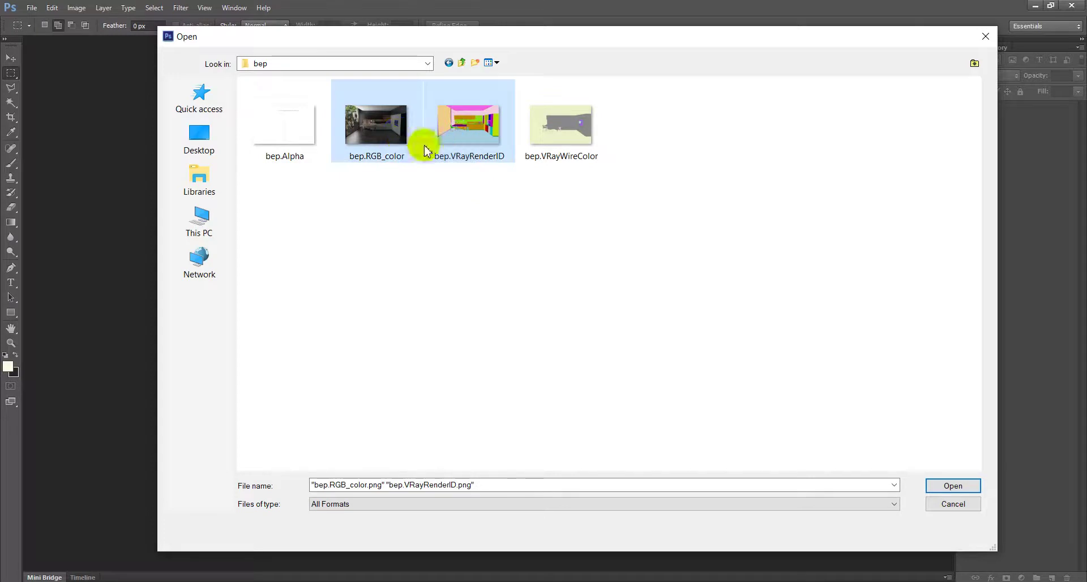
ctrl+click(553, 158)
ctrl+click(469, 133)
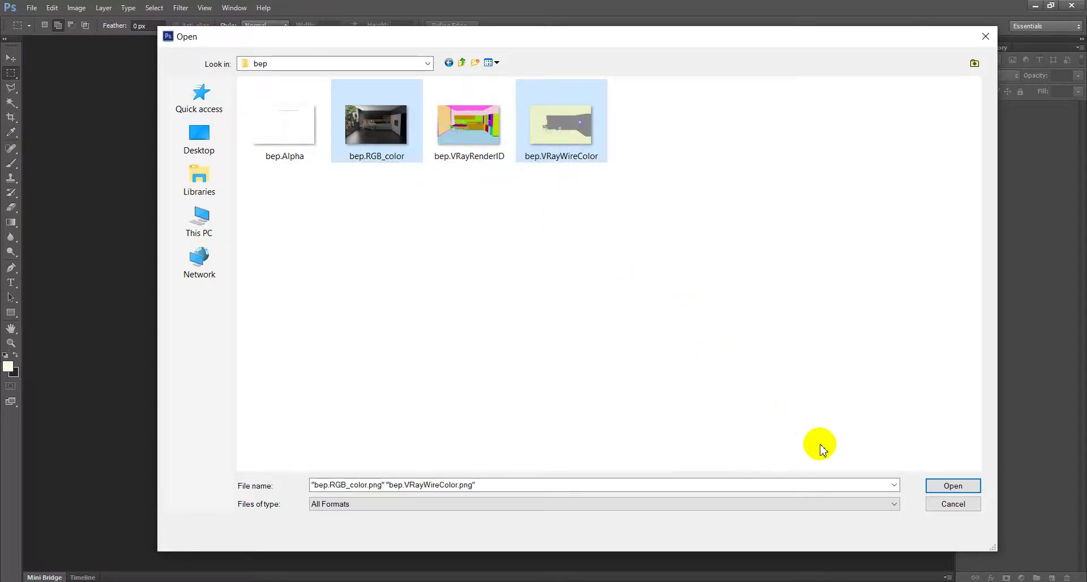
click(946, 485)
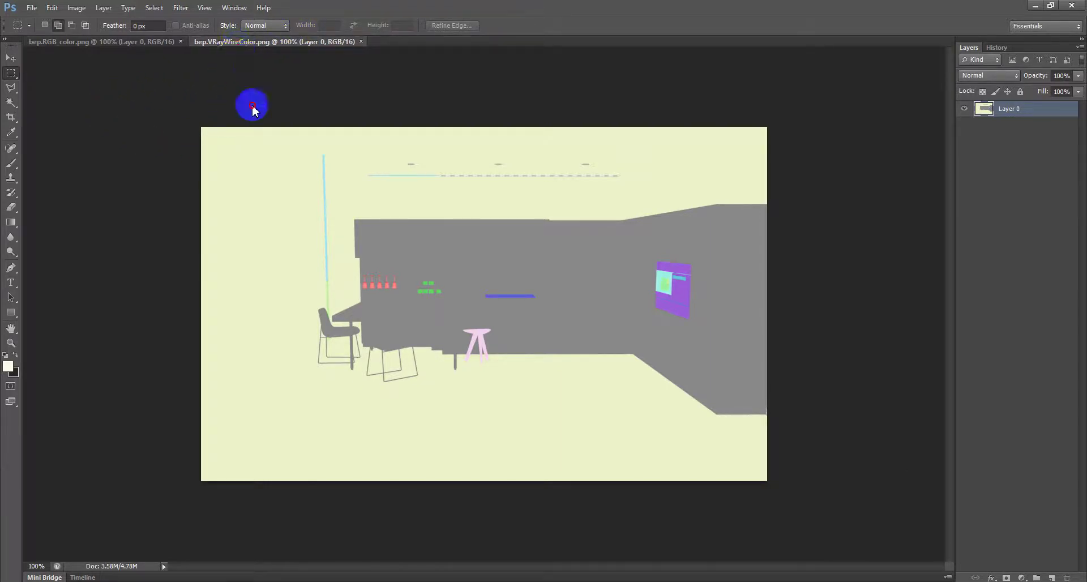
- Drag the wire-colour image into bep.RGB_color as Layer 1 and close its source document
drag(236, 43, 252, 242)
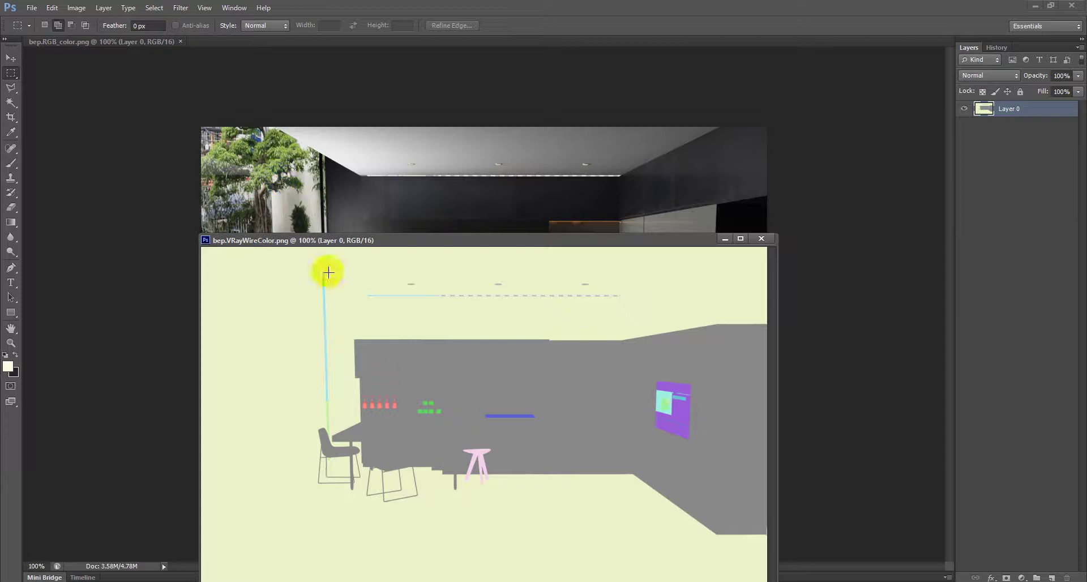
click(11, 59)
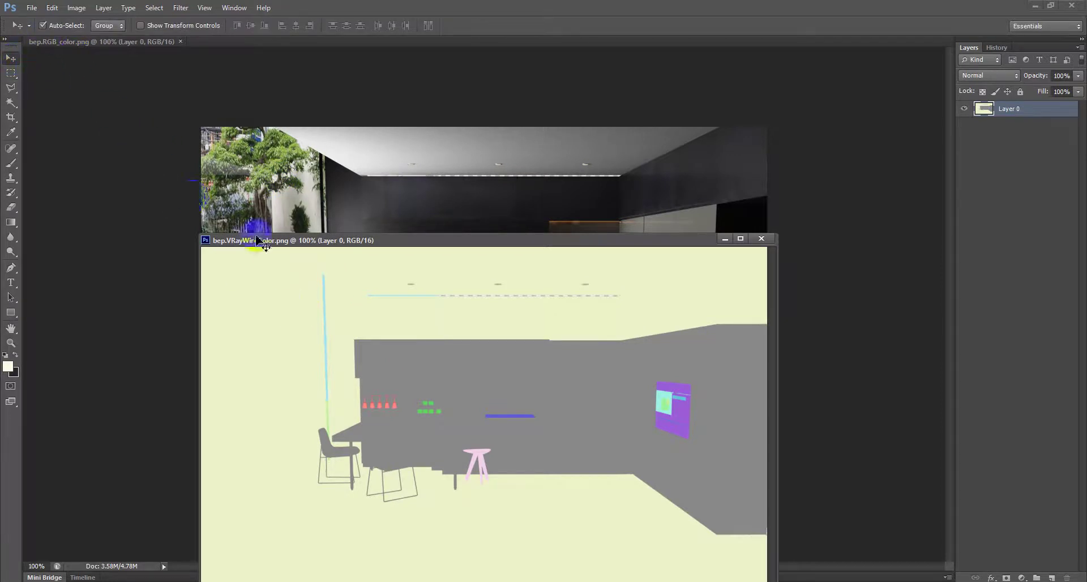
drag(616, 374, 516, 159)
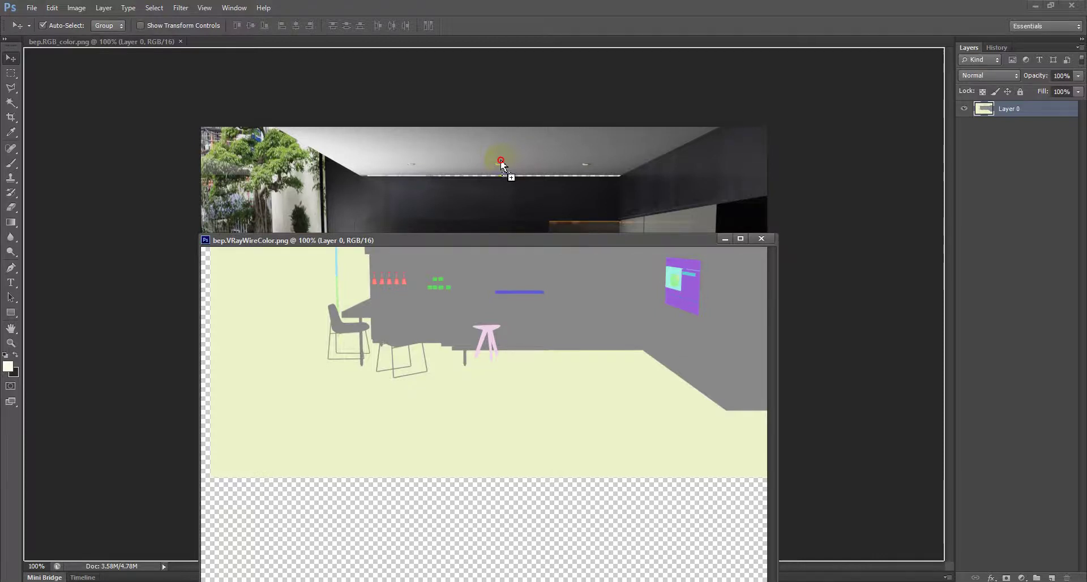
drag(500, 165, 502, 163)
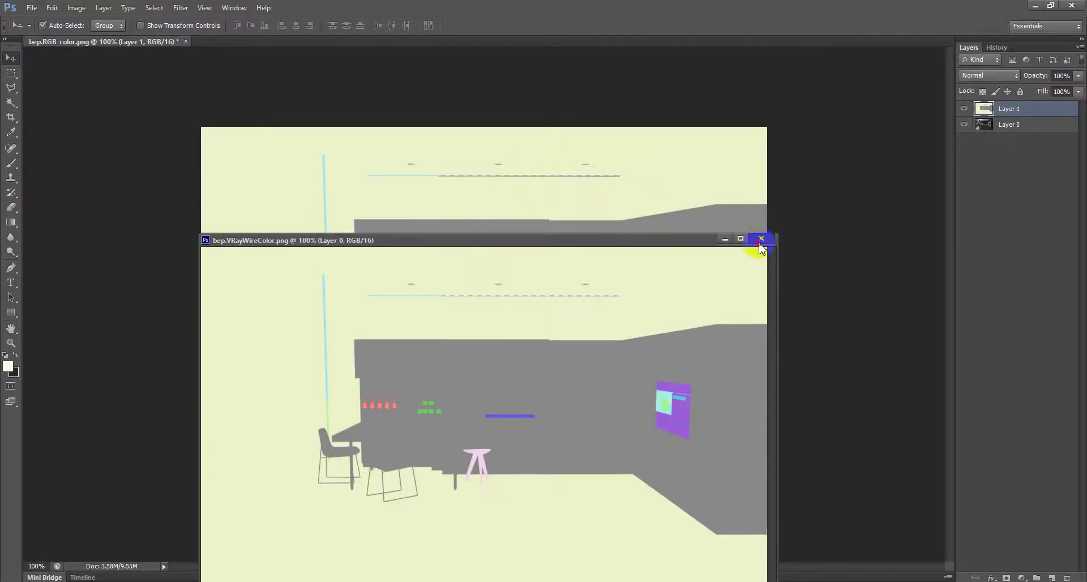
click(760, 239)
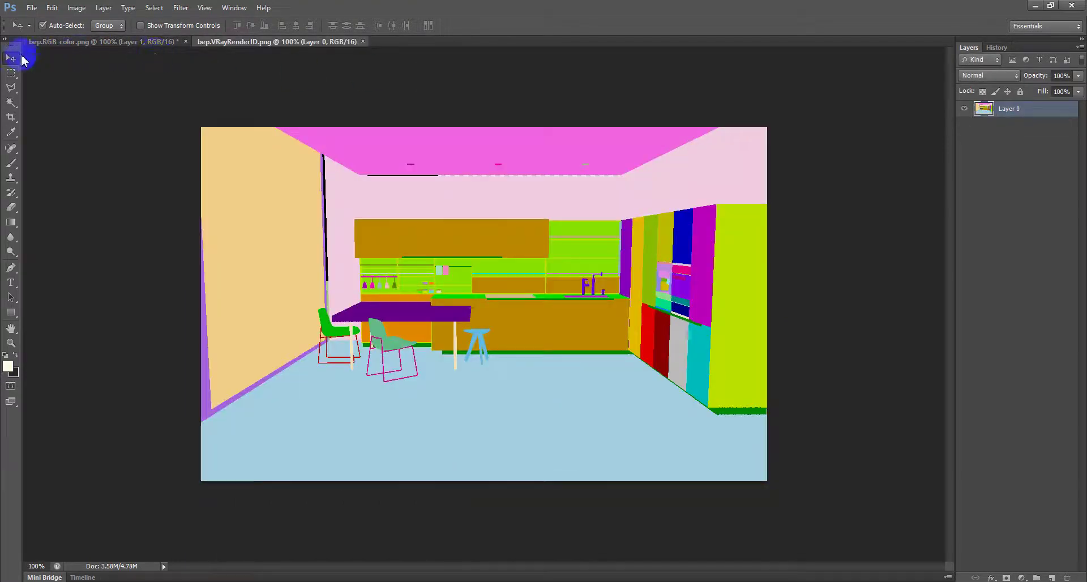
- Drag the render-ID image into bep.RGB_color as Layer 2 and close its source document
drag(243, 41, 221, 232)
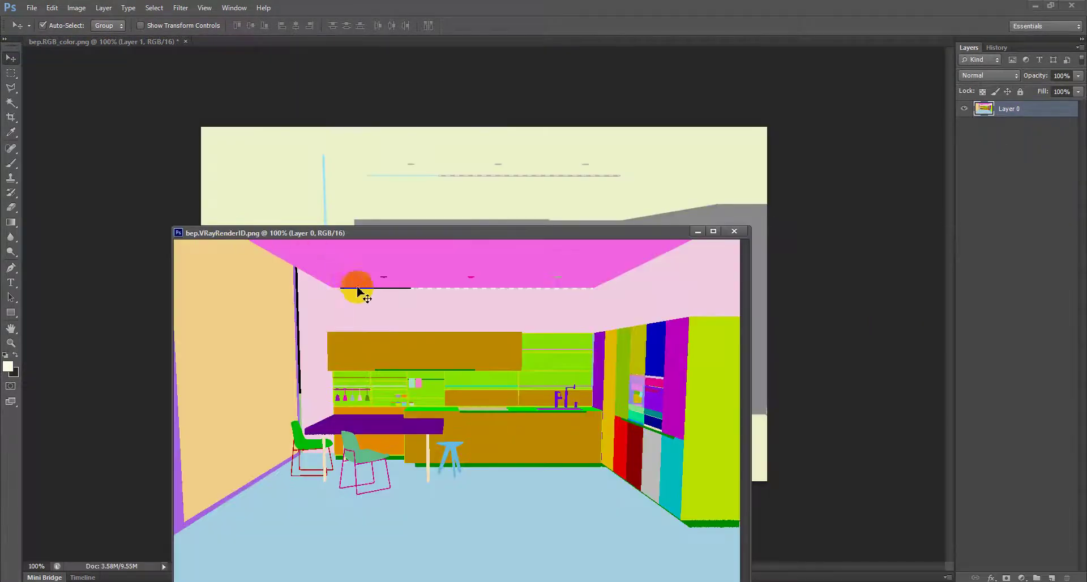
drag(357, 291, 377, 188)
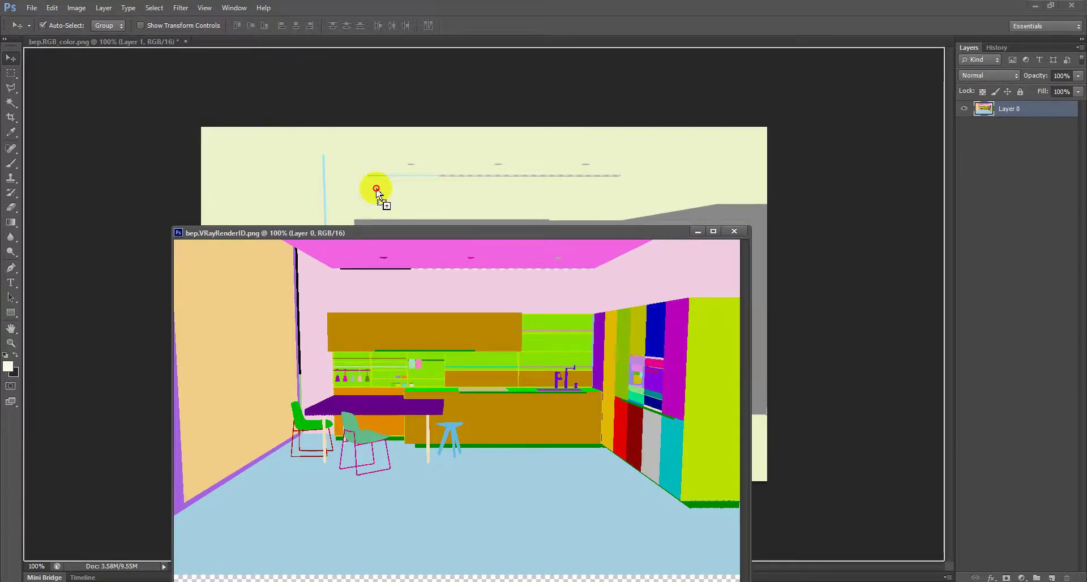
drag(377, 188, 376, 189)
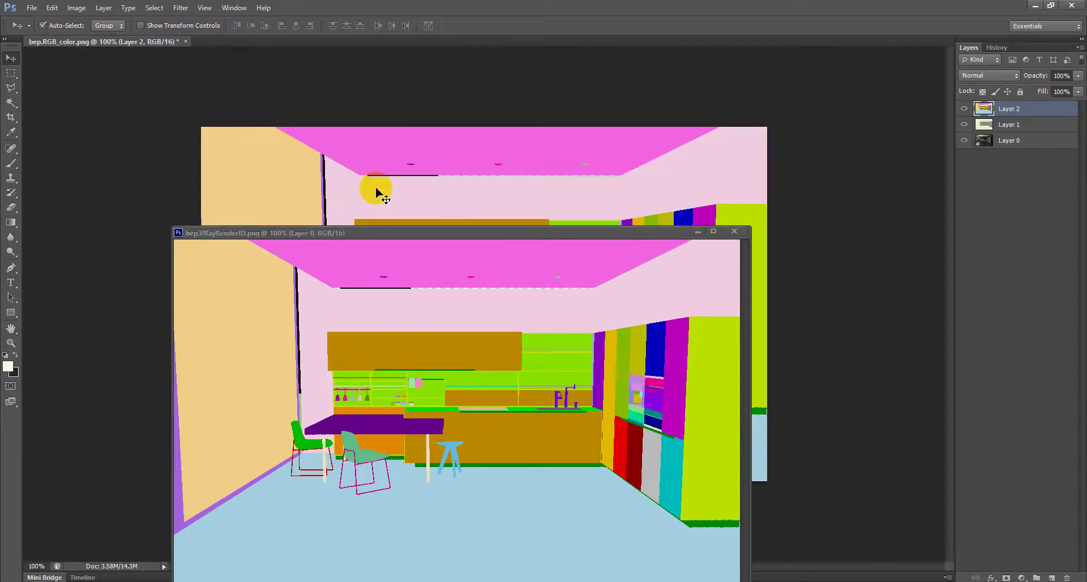
click(734, 231)
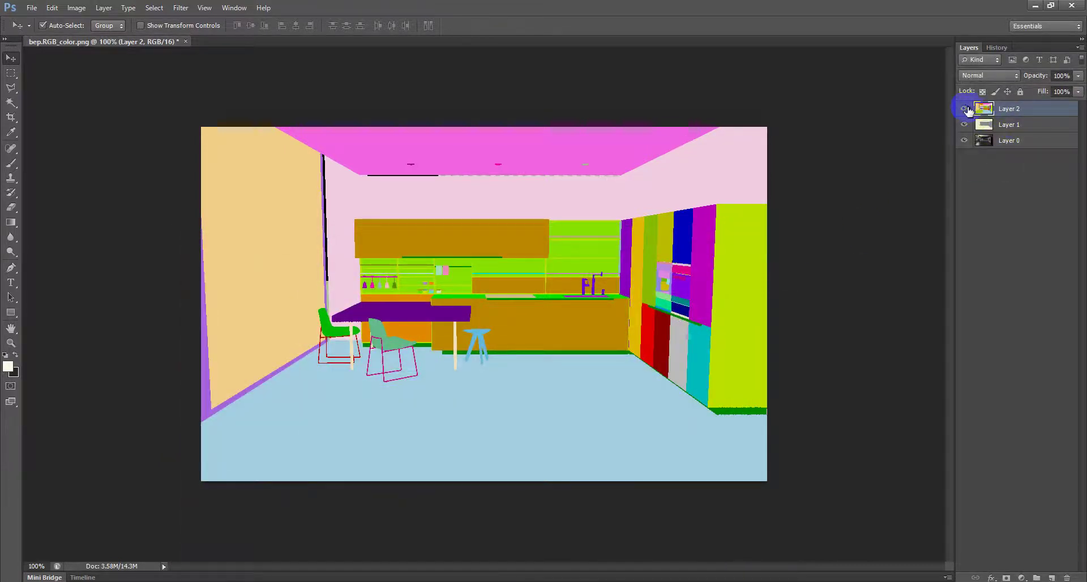
- Hide Layer 1 and Layer 2 to reveal the plain kitchen render
click(965, 124)
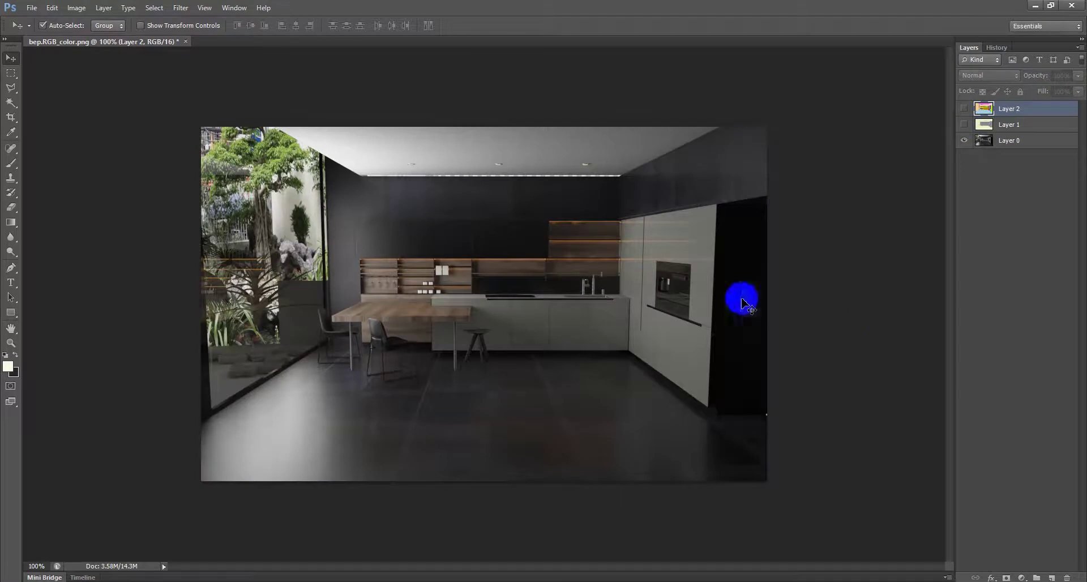
scroll(680, 314, up, 3)
scroll(625, 291, down, 1)
scroll(595, 266, down, 1)
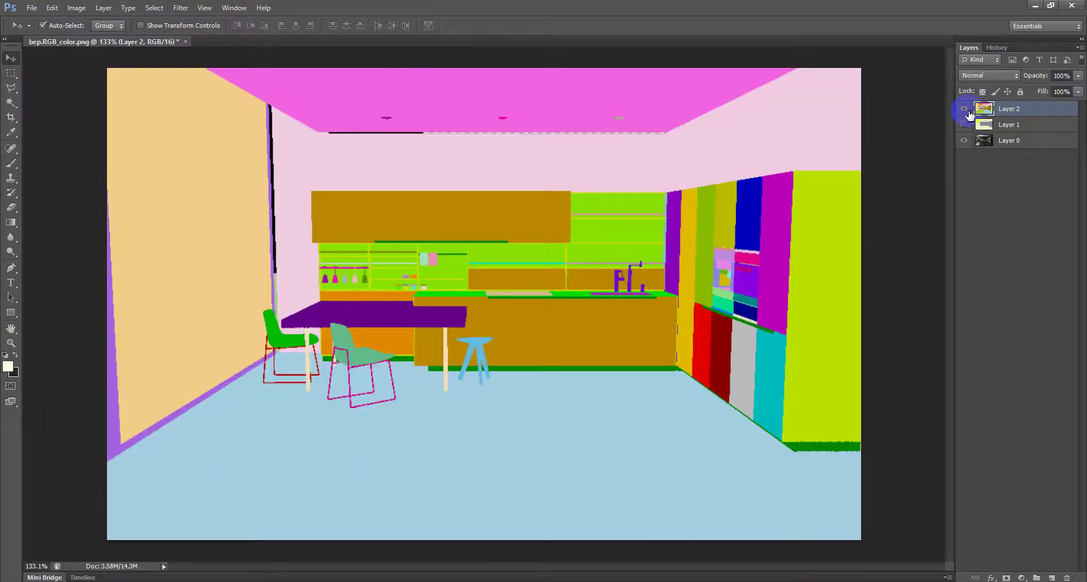
click(965, 110)
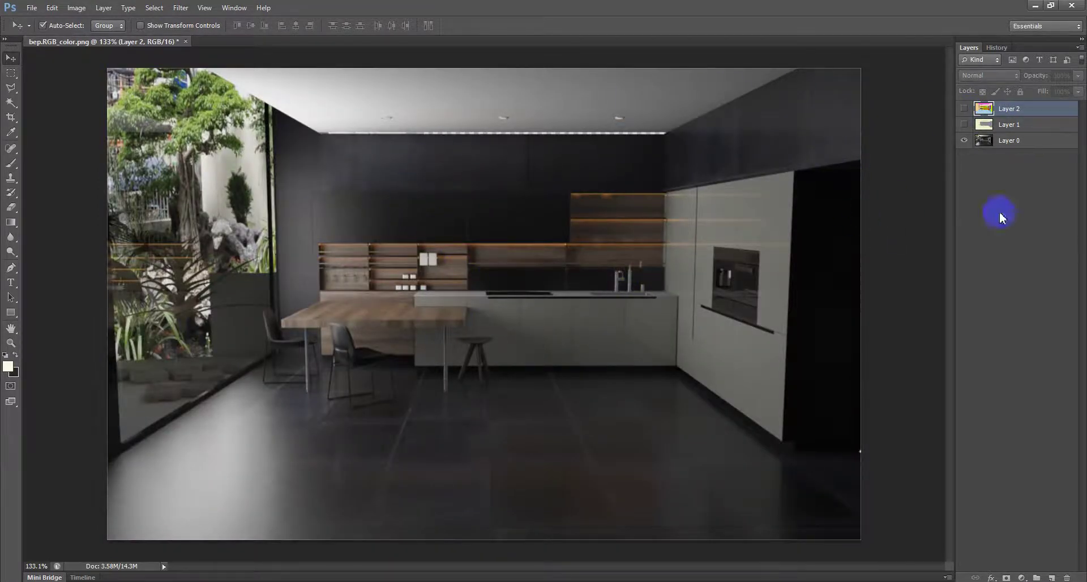
- On Layer 0, Magic Wand-select part of the dark back wall
click(620, 155)
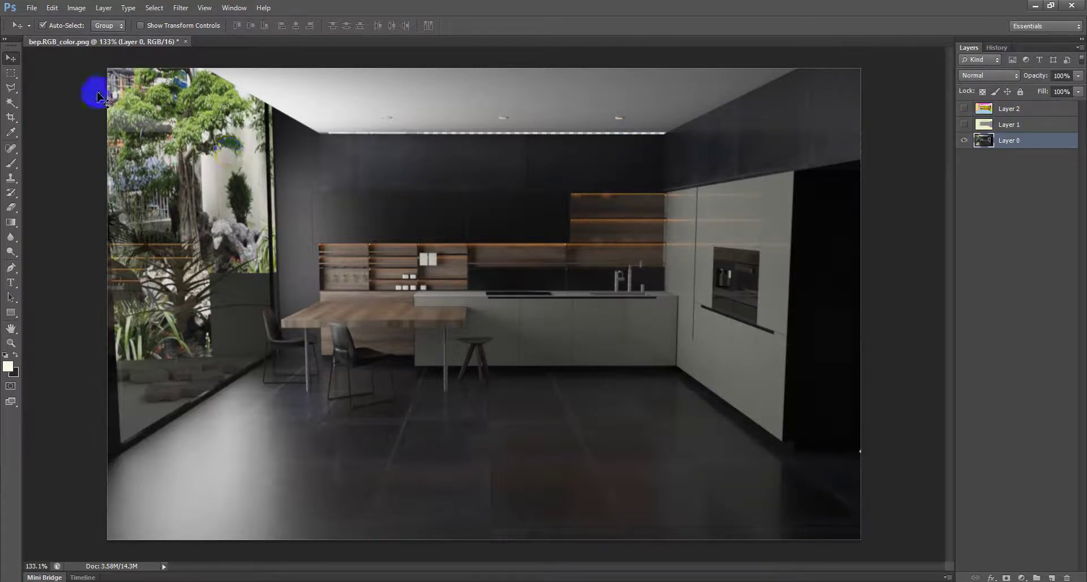
click(11, 103)
click(463, 168)
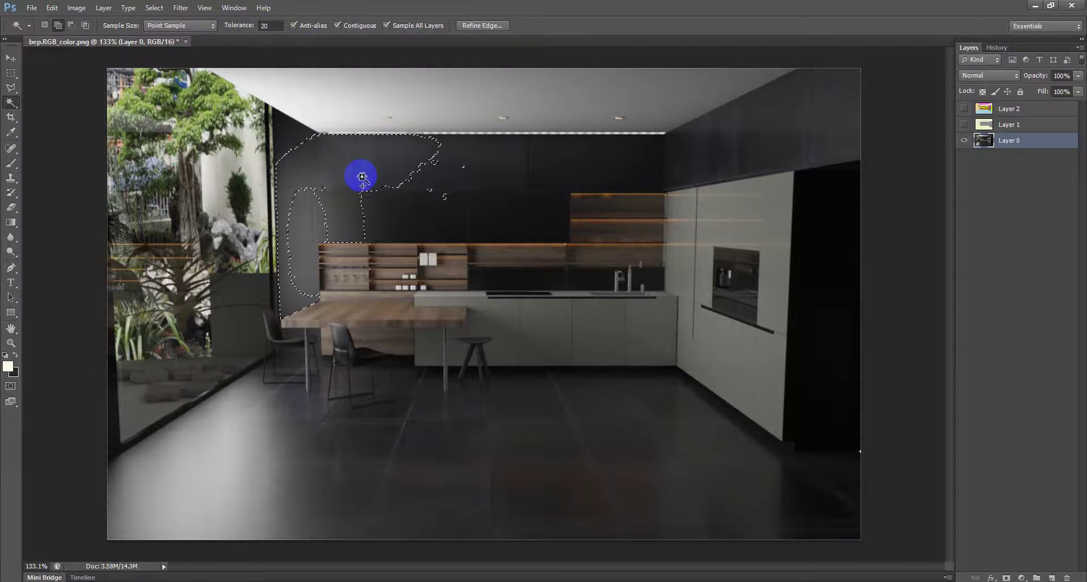
click(464, 183)
click(311, 206)
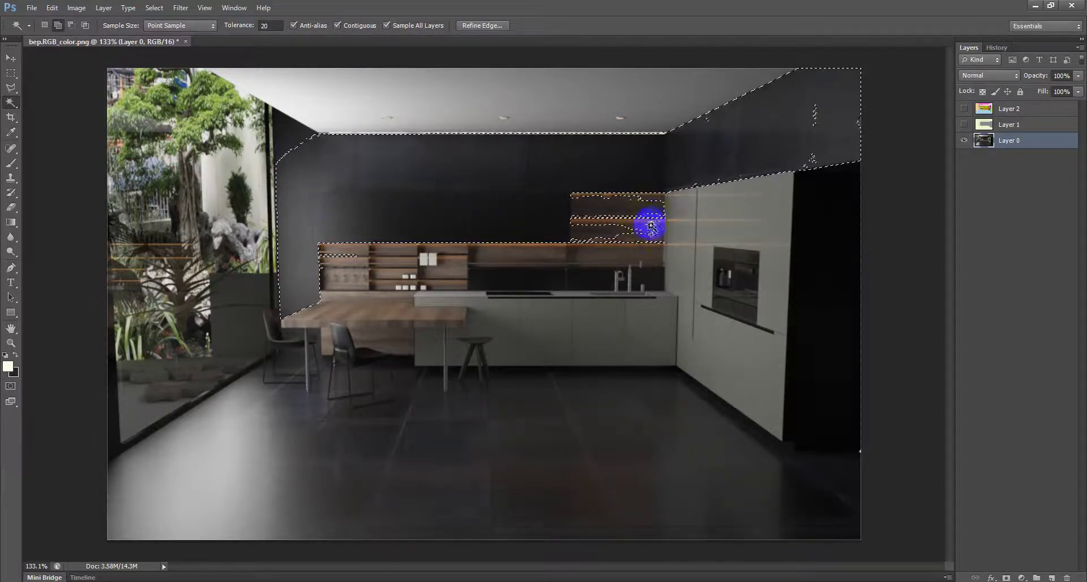
click(712, 135)
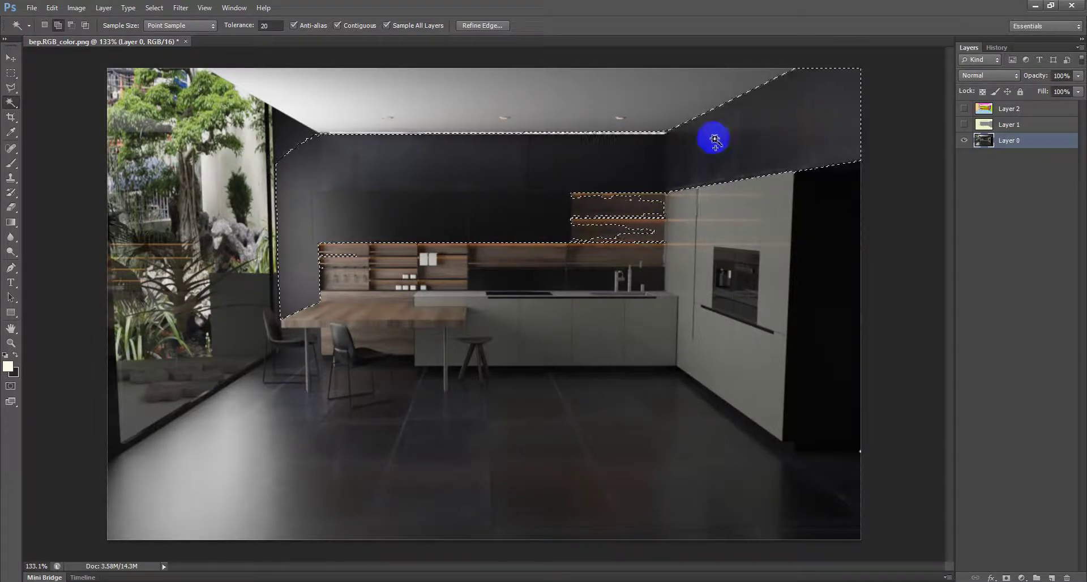
click(974, 114)
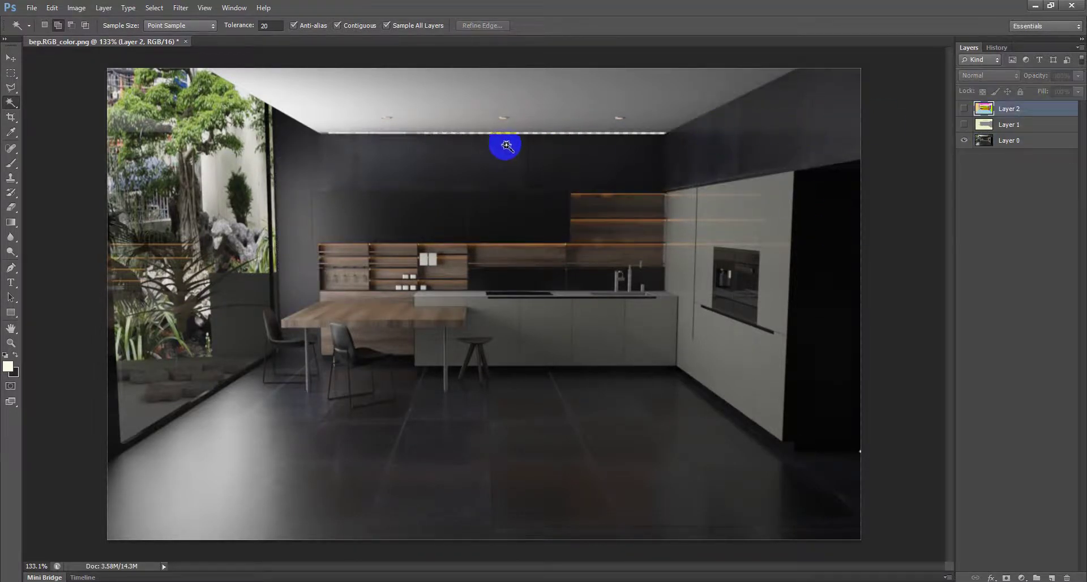
click(962, 110)
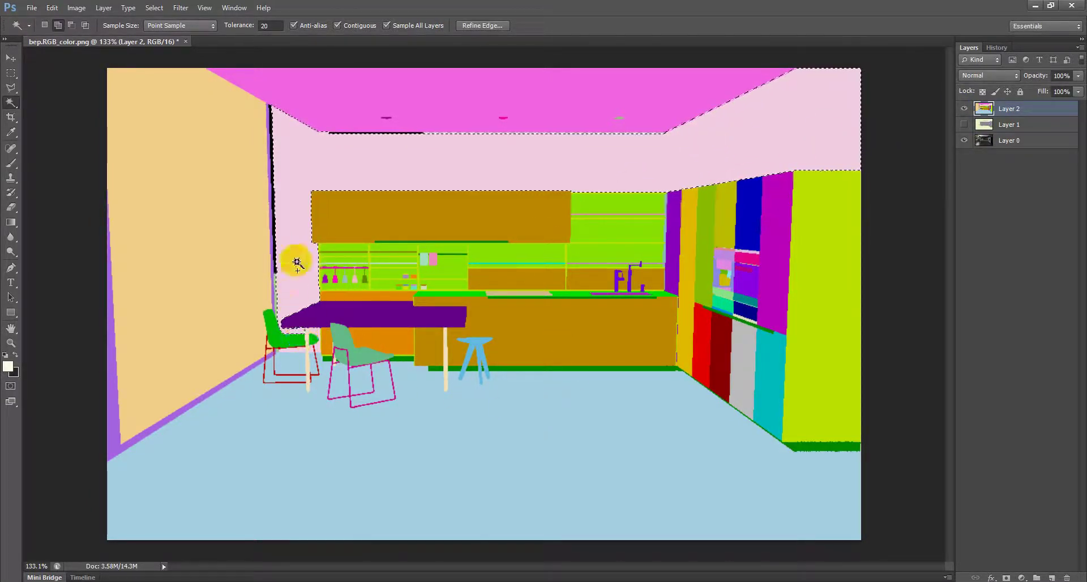
scroll(300, 348, up, 5)
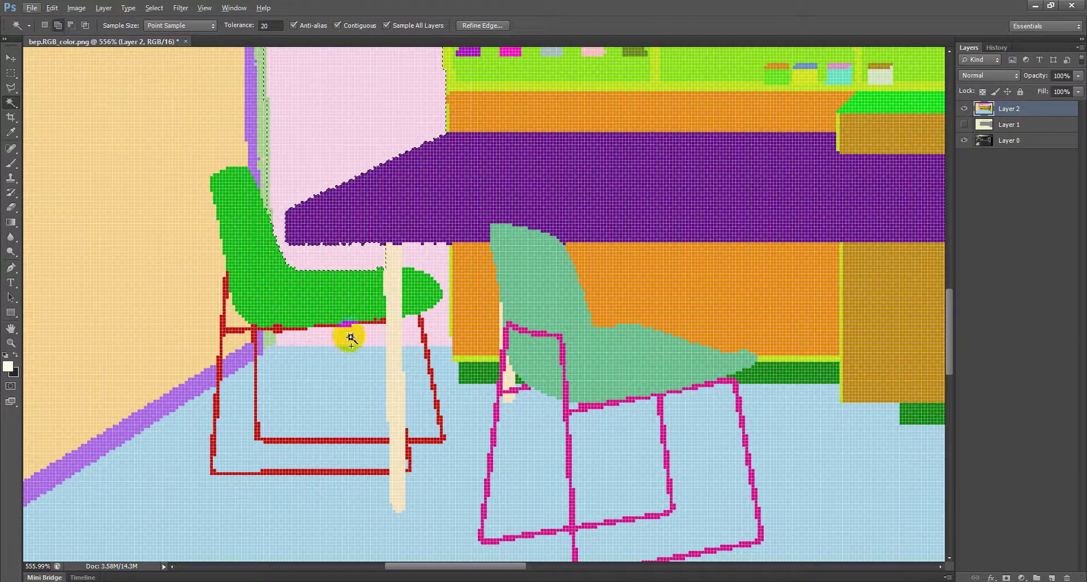
click(436, 266)
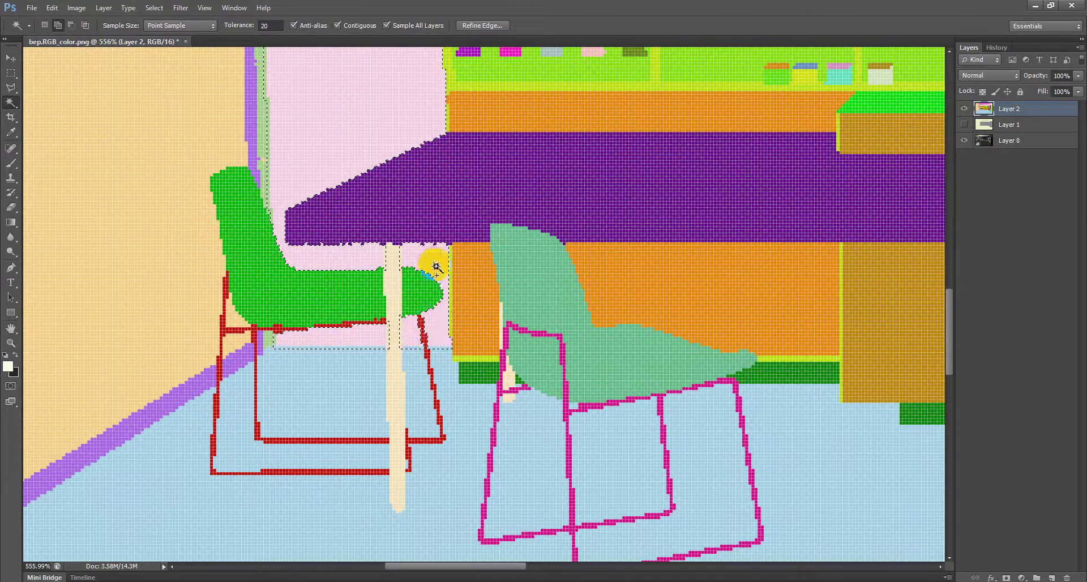
scroll(390, 290, down, 5)
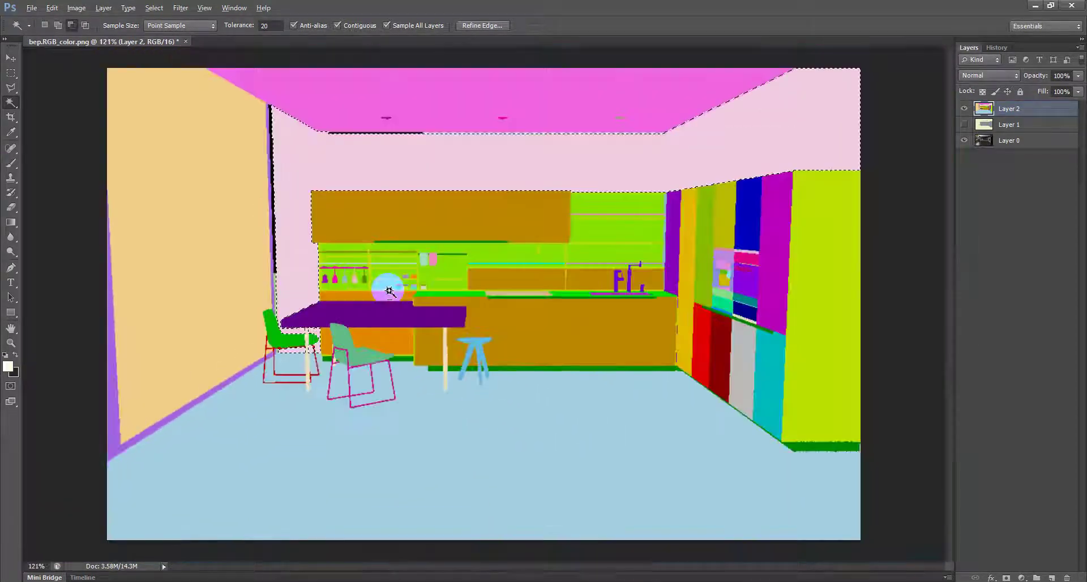
scroll(390, 290, down, 1)
click(964, 110)
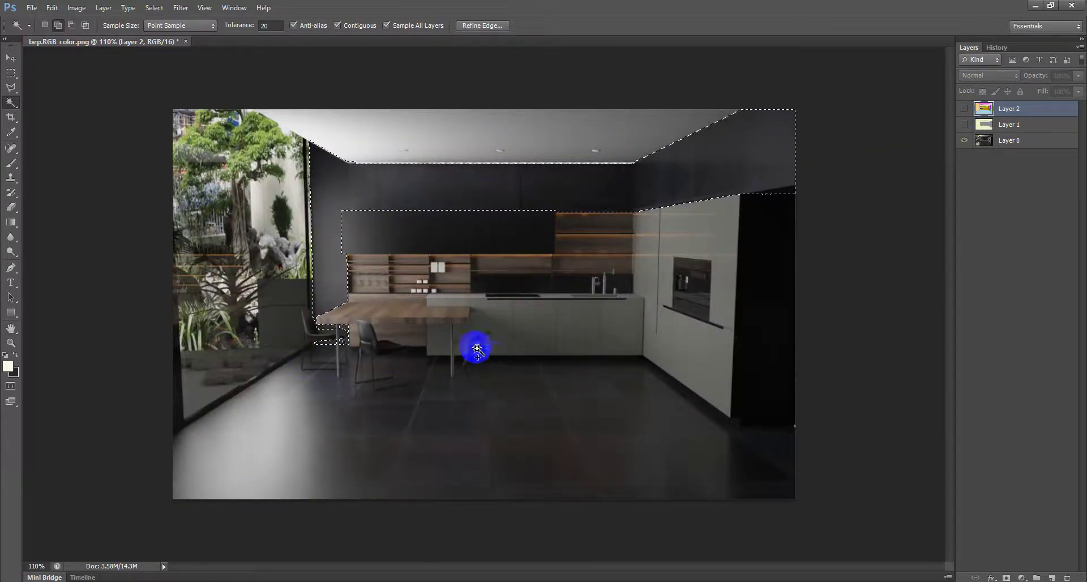
click(117, 126)
- Deselect, fit the image, and toggle Layer 1's colour-ID map to compare it with the kitchen photo
key(ctrl+0)
key(v)
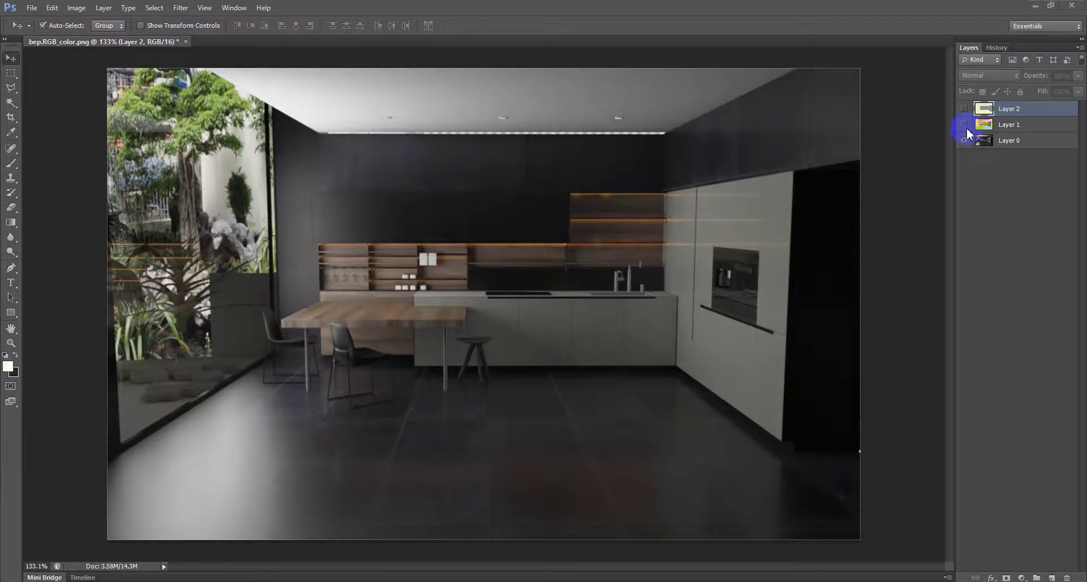
click(983, 129)
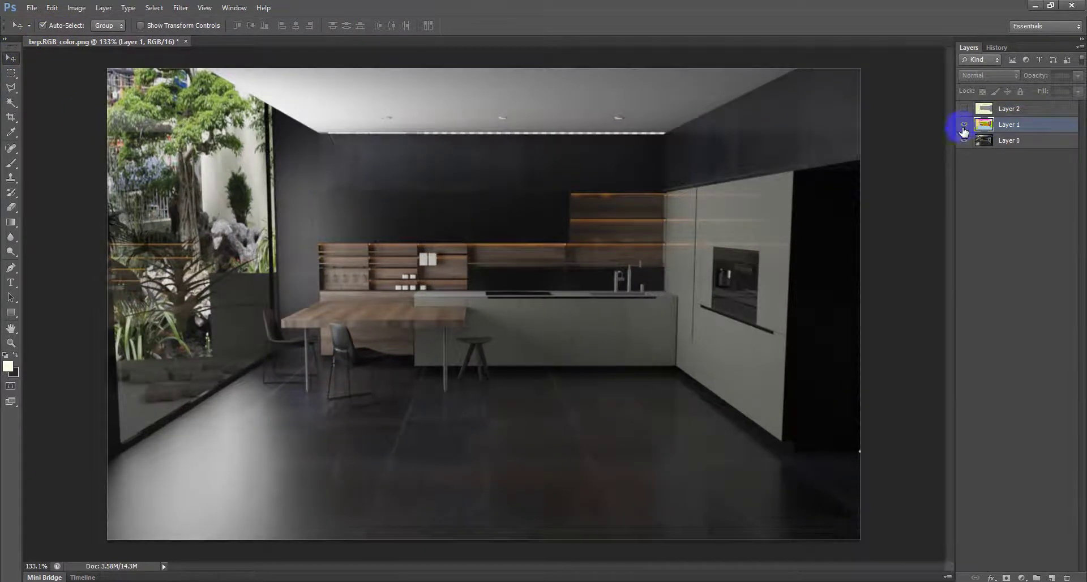
click(963, 126)
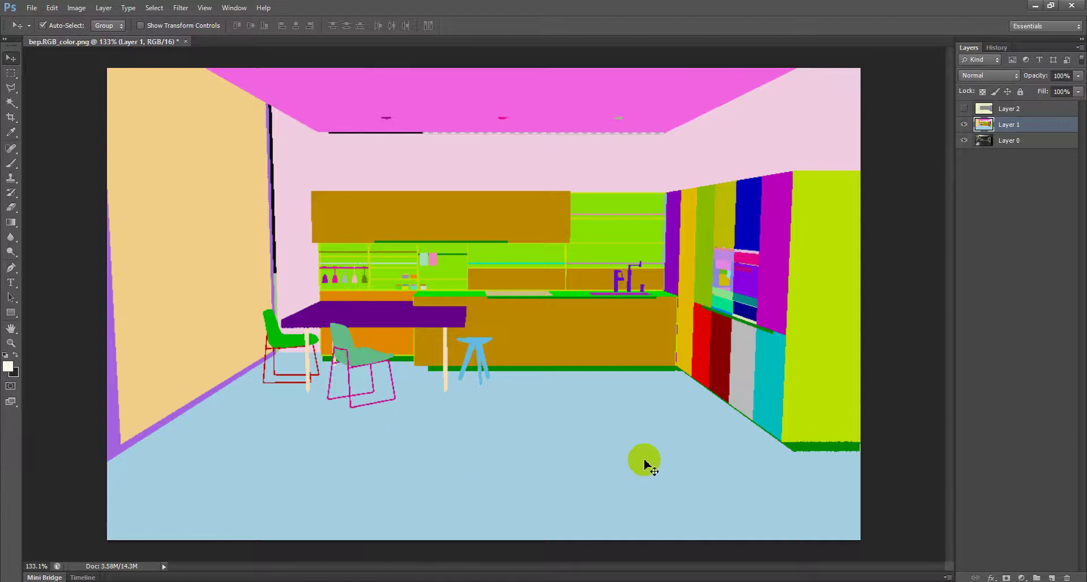
click(963, 125)
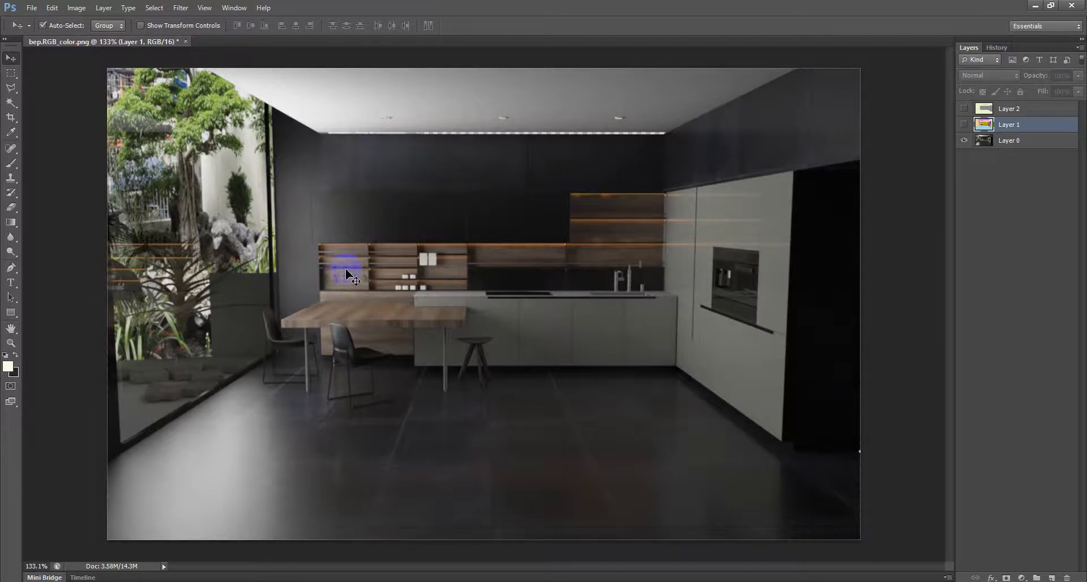
click(965, 125)
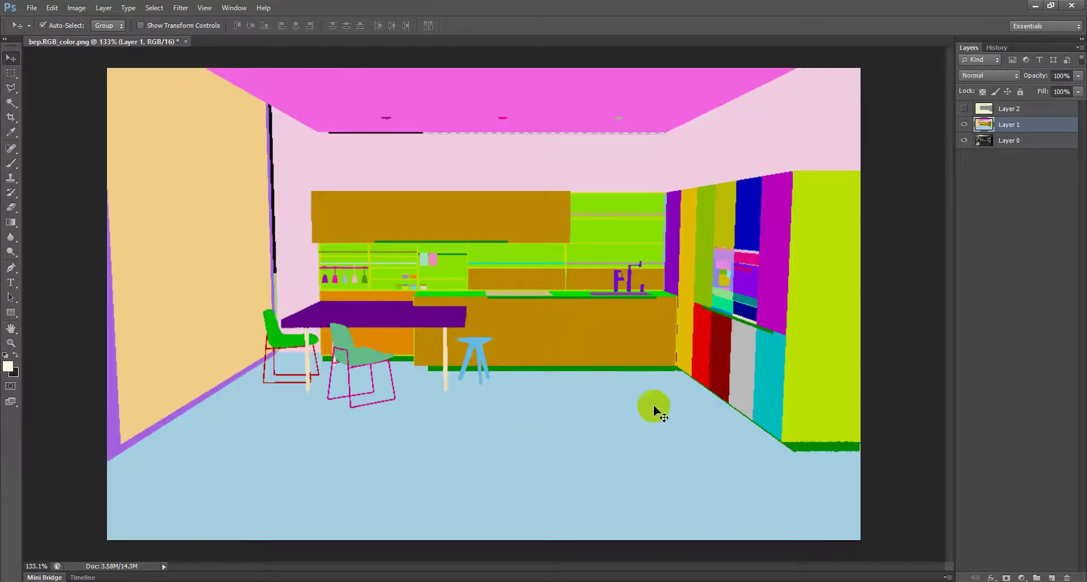
click(9, 106)
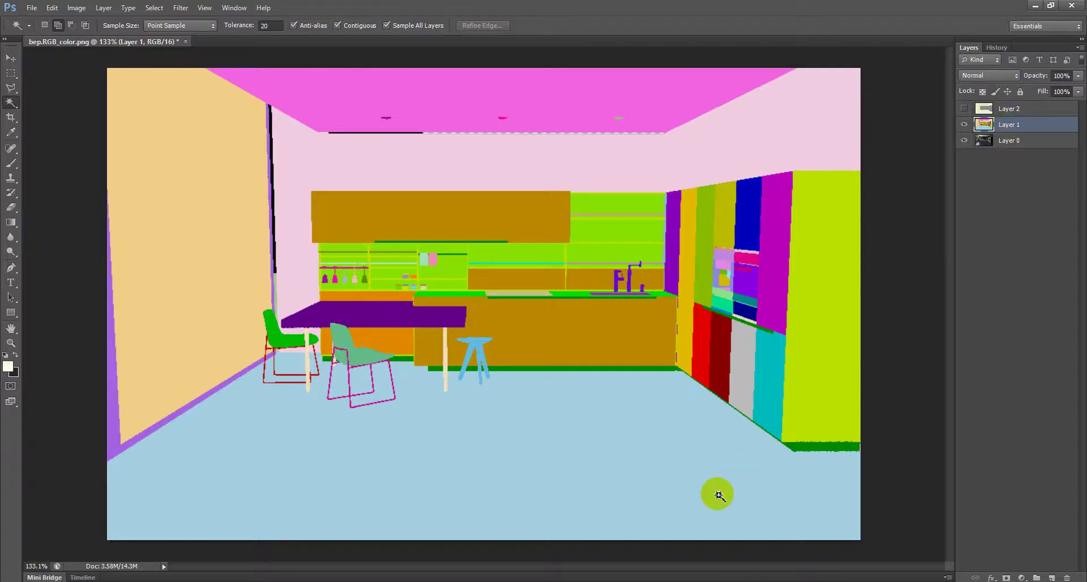
- Select the light-blue floor and the patch inside the red chair frame, then turn off Contiguous
click(673, 491)
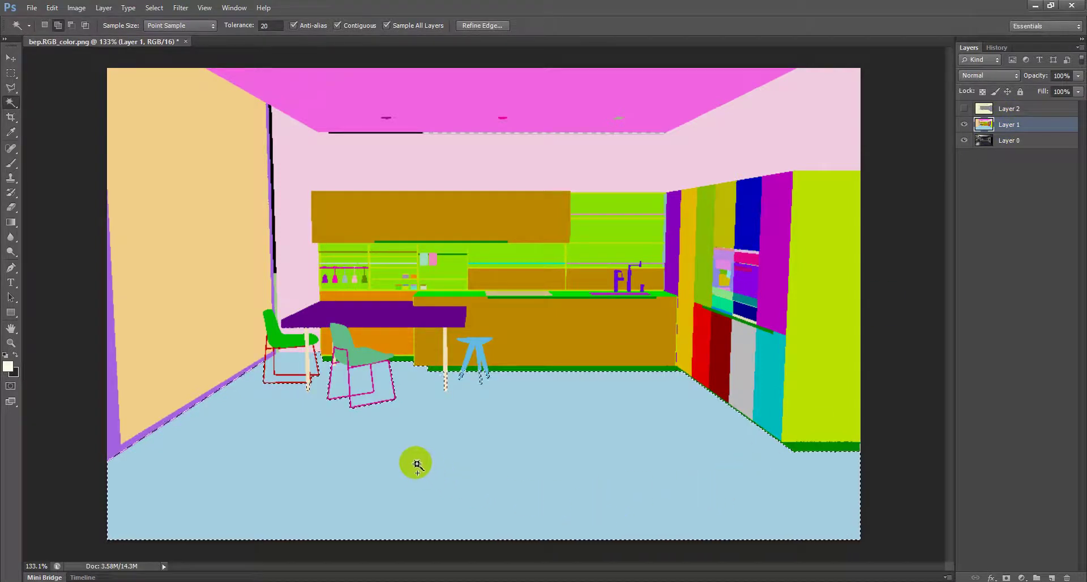
scroll(364, 425, up, 3)
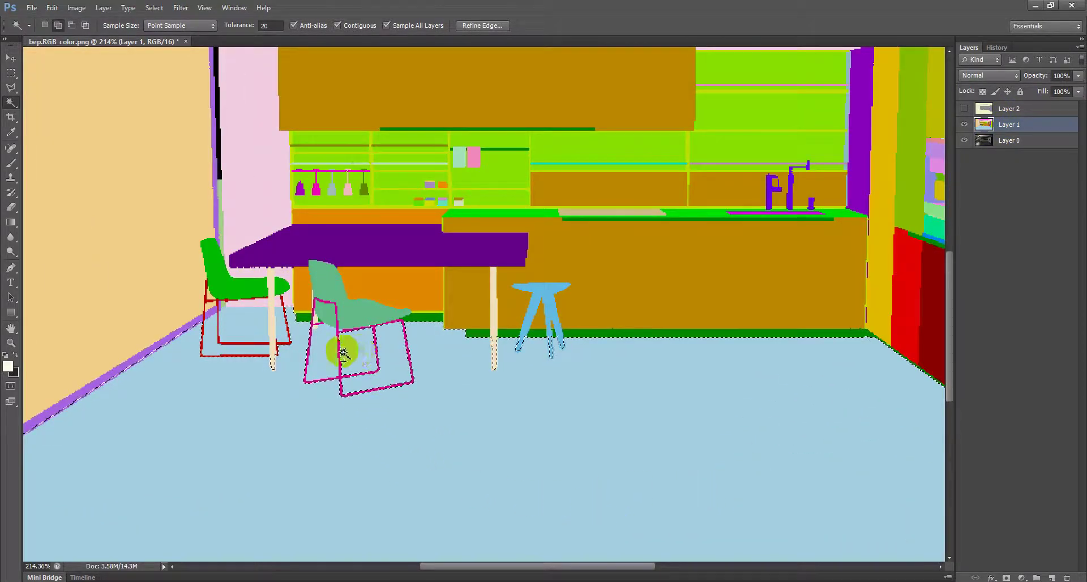
click(219, 335)
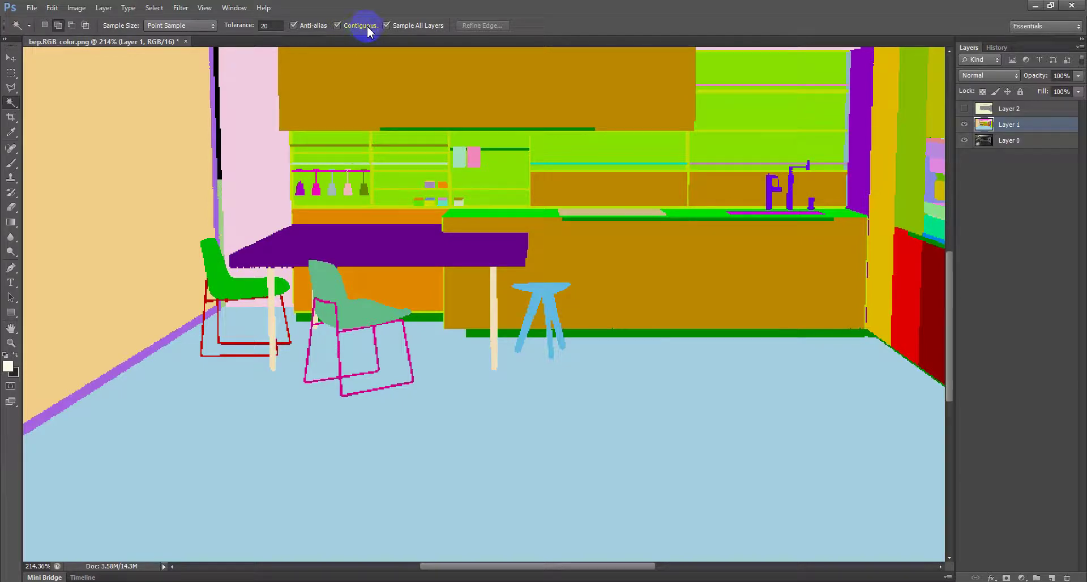
click(337, 26)
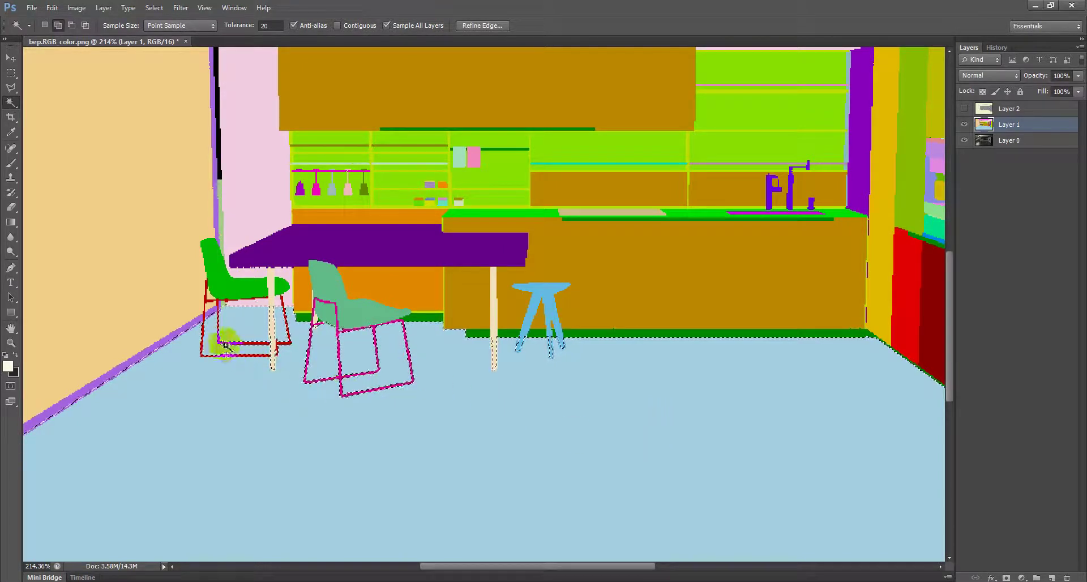
- Re-enable Contiguous and select the floor between the chair legs plus the remaining floor areas
click(338, 25)
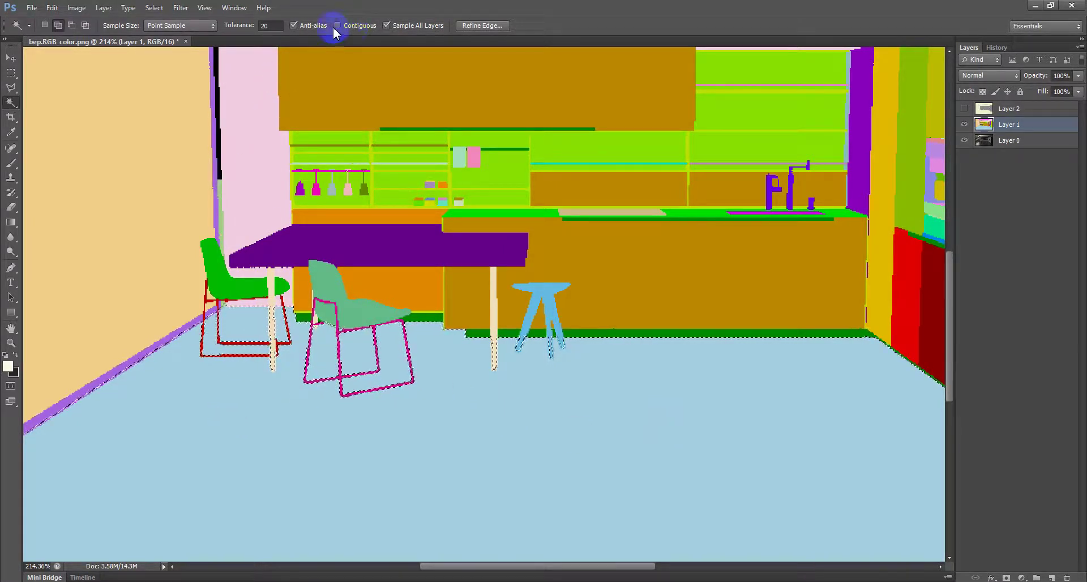
key(ctrl+d)
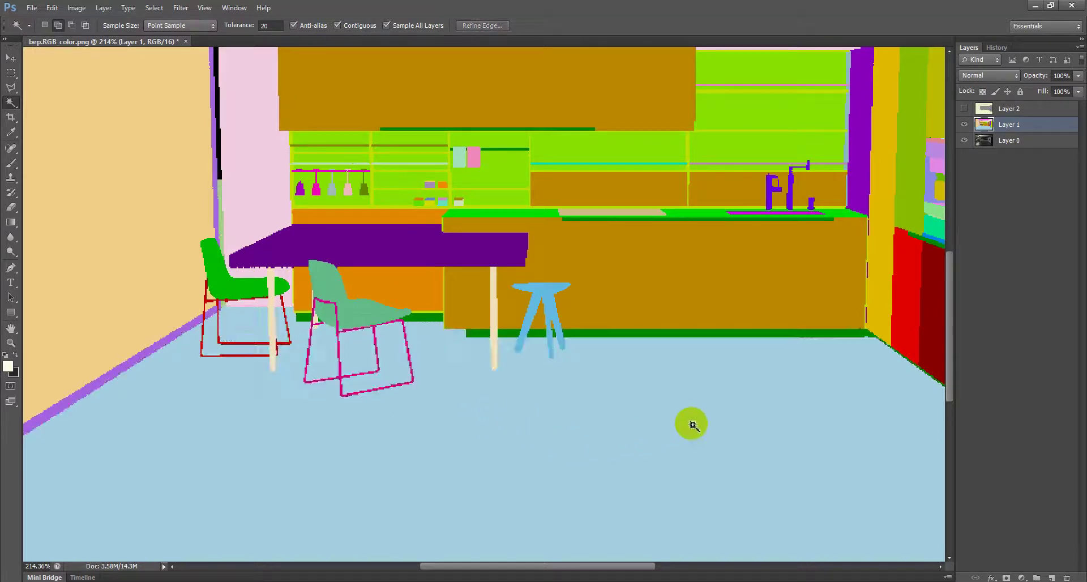
click(380, 369)
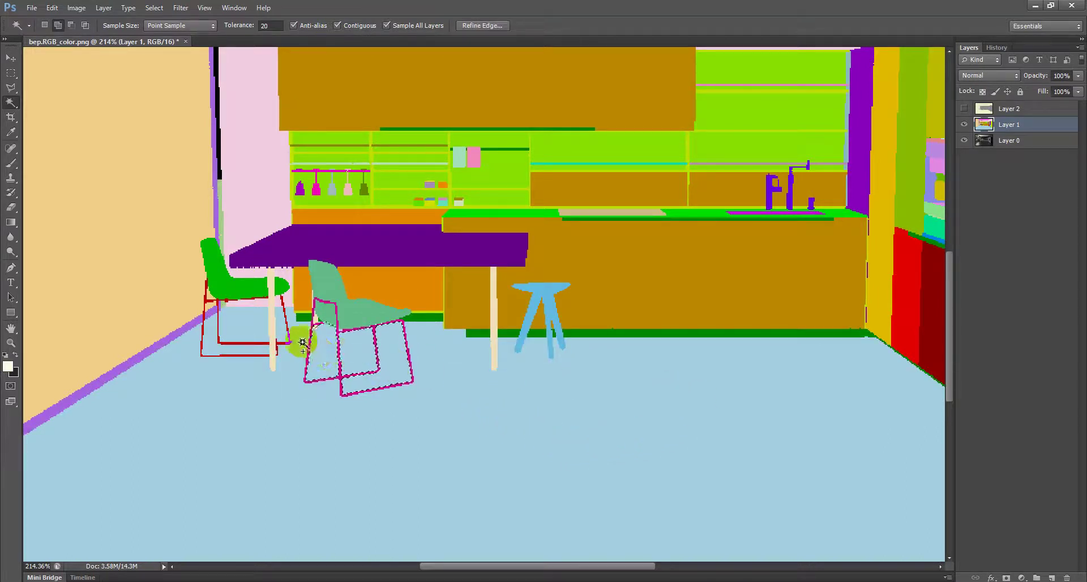
click(282, 331)
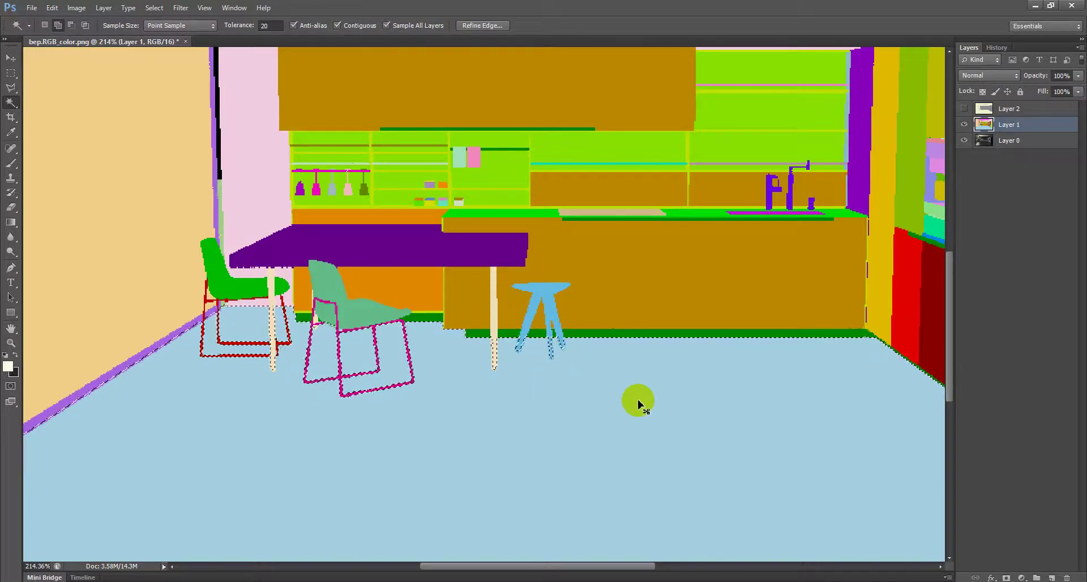
scroll(638, 403, up, 2)
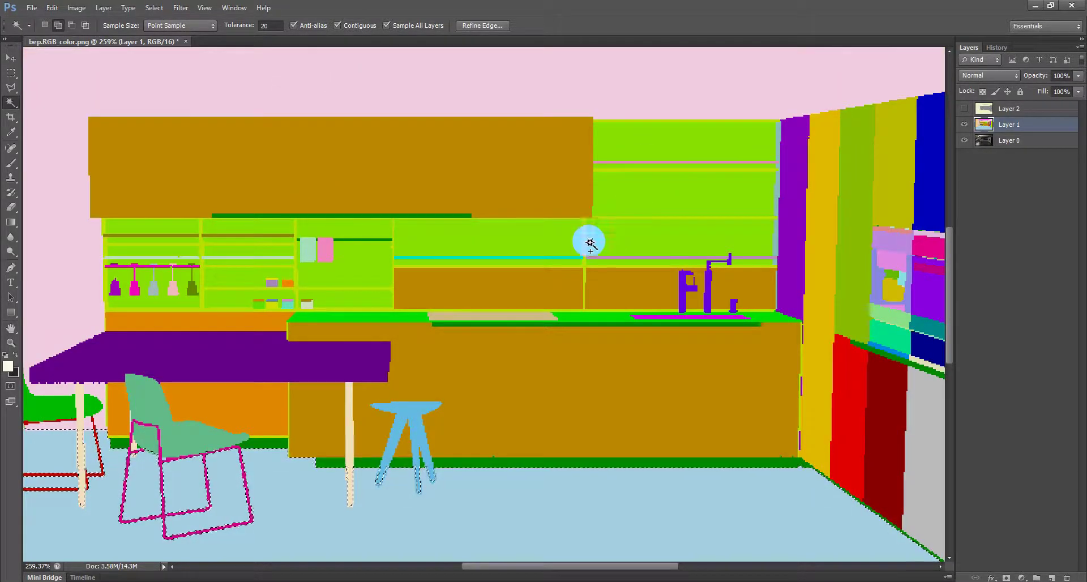
- Try adding the green cabinet panels and left shelf areas to the selection, then deselect them
click(671, 158)
scroll(671, 158, up, 5)
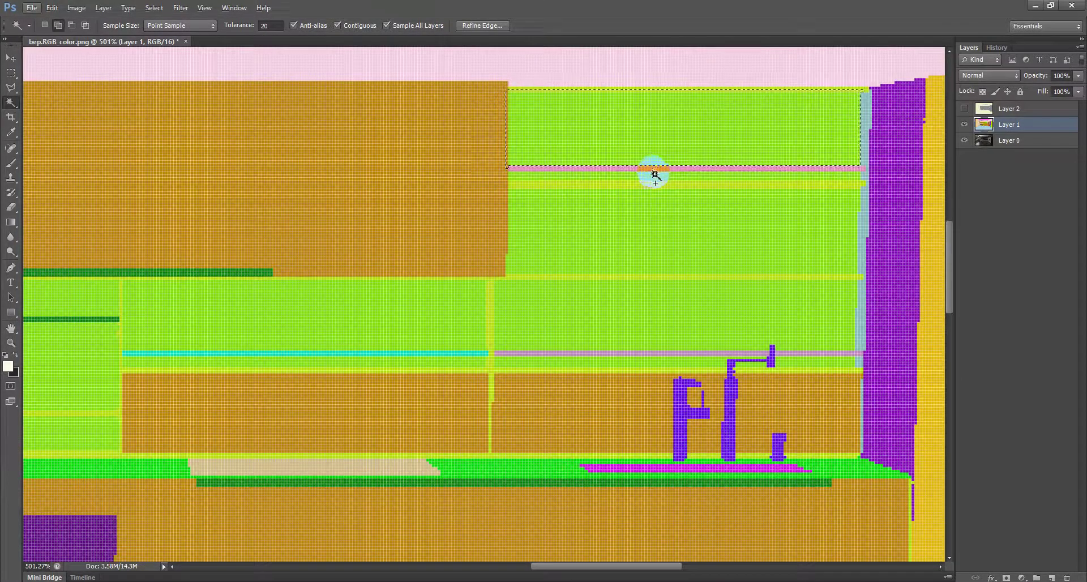
click(645, 208)
click(611, 308)
click(402, 318)
scroll(543, 292, down, 3)
click(232, 376)
click(80, 375)
click(94, 312)
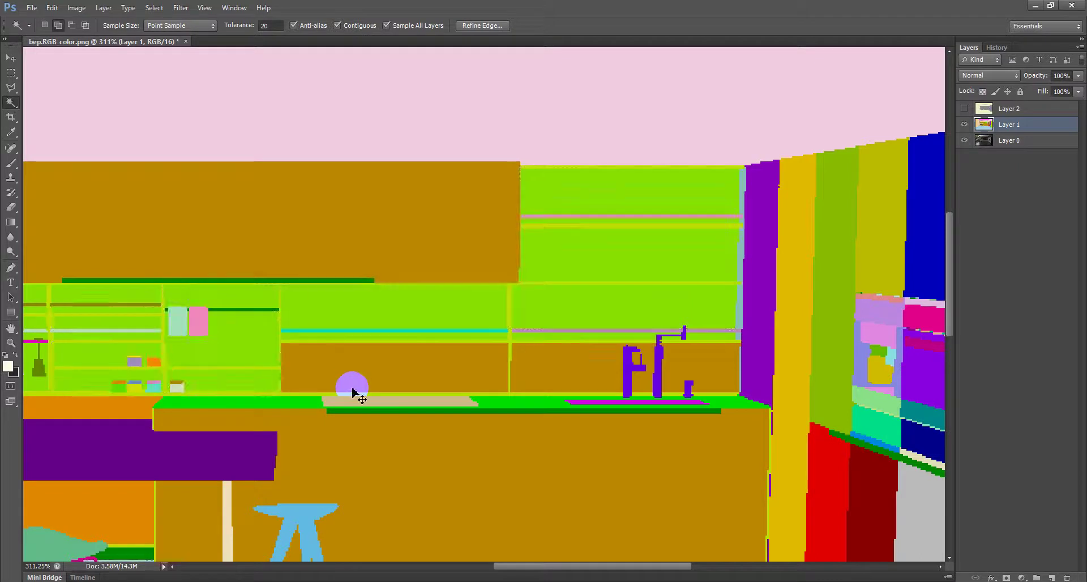
key(ctrl+d)
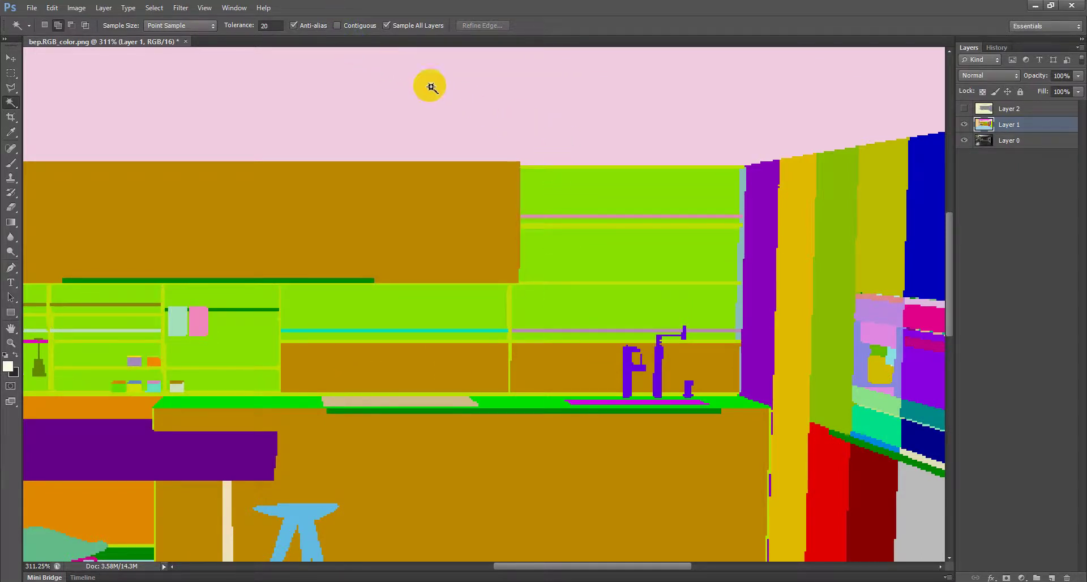
- Reselect the whole floor in one pick and hide Layer 1 to show the photo
click(618, 189)
scroll(626, 259, down, 3)
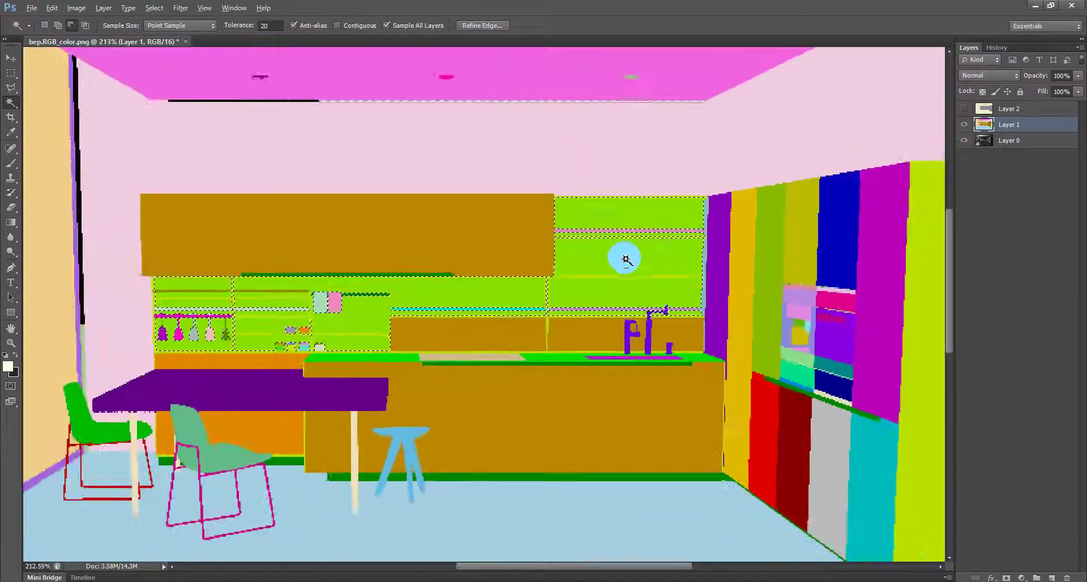
scroll(626, 258, down, 1)
scroll(405, 170, down, 2)
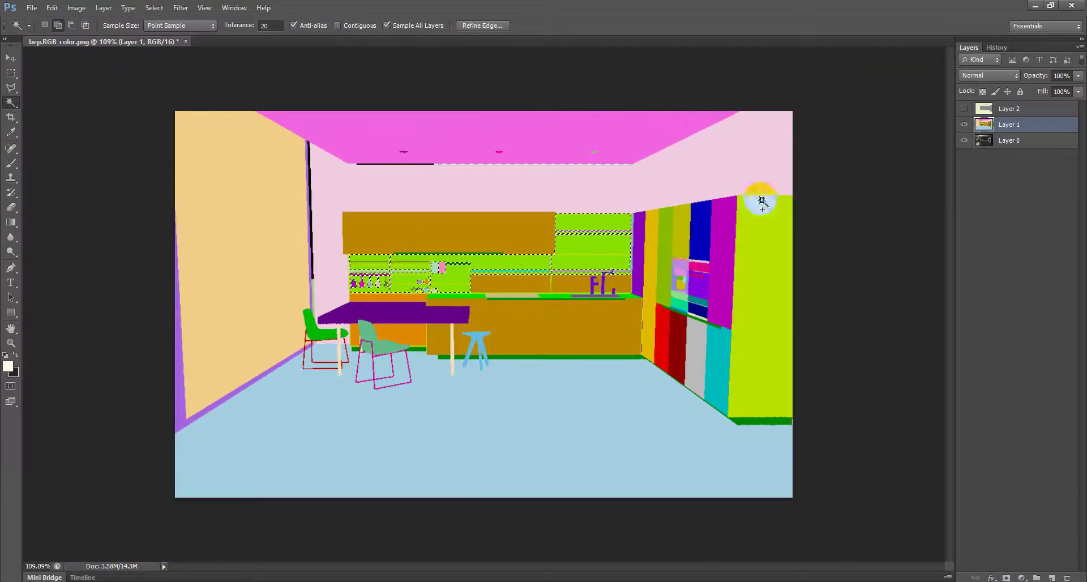
scroll(485, 340, up, 2)
click(514, 424)
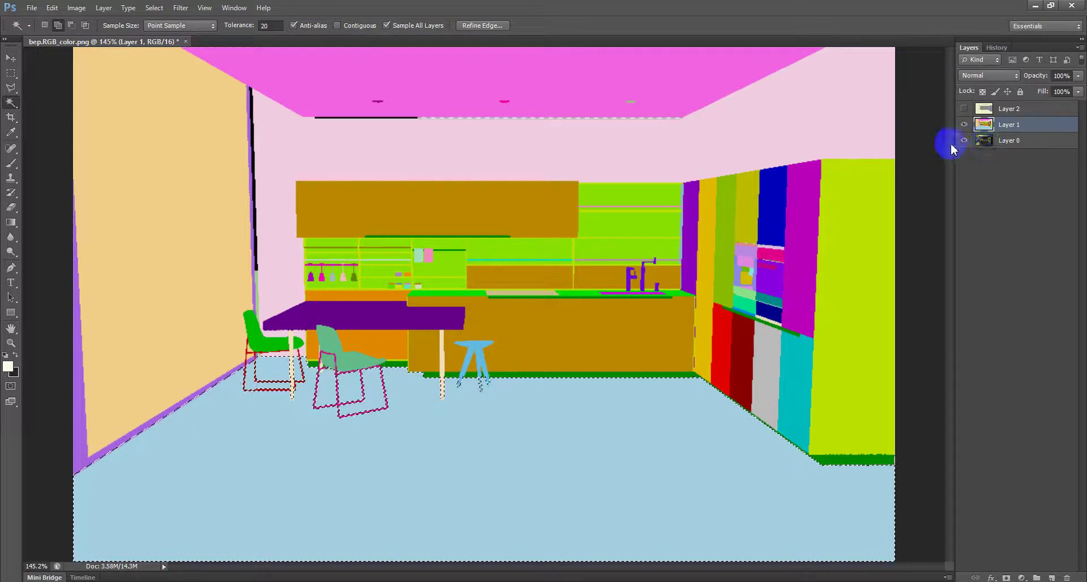
click(964, 124)
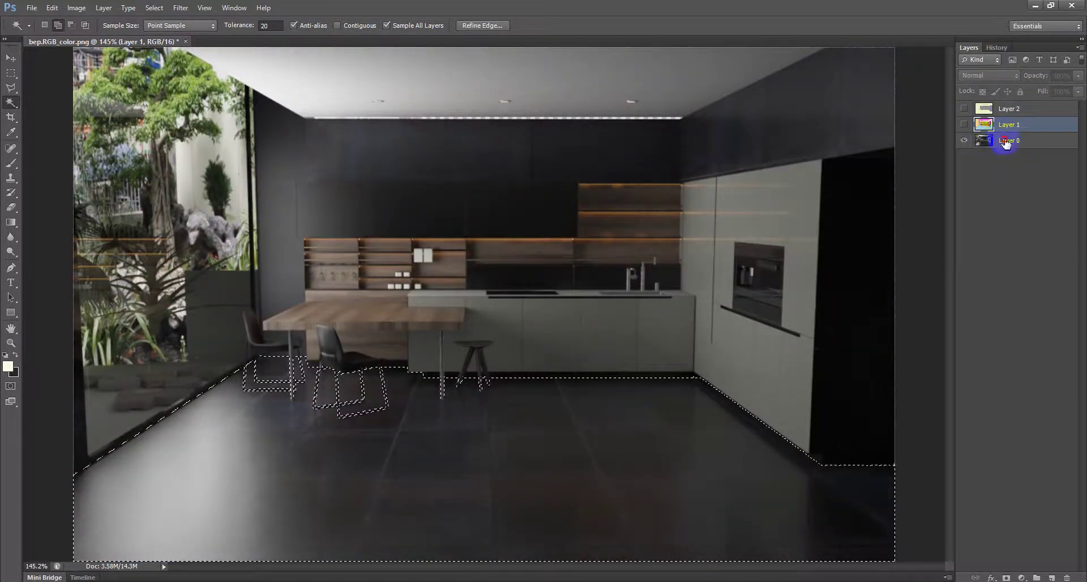
- Copy the floor selection from Layer 0 onto Layer 3 and create a Layer 0 copy
click(1005, 142)
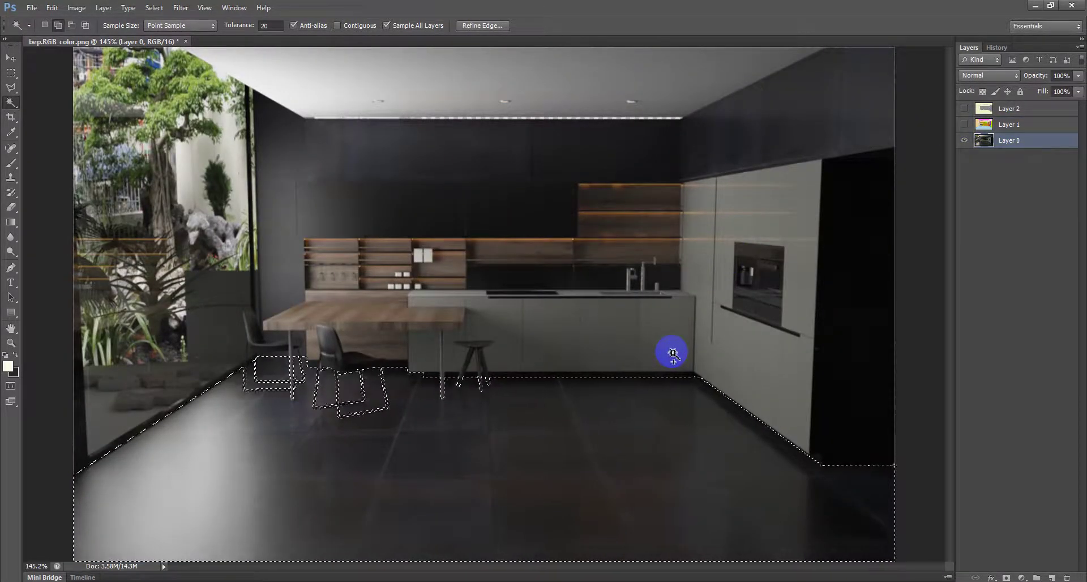
key(ctrl+j)
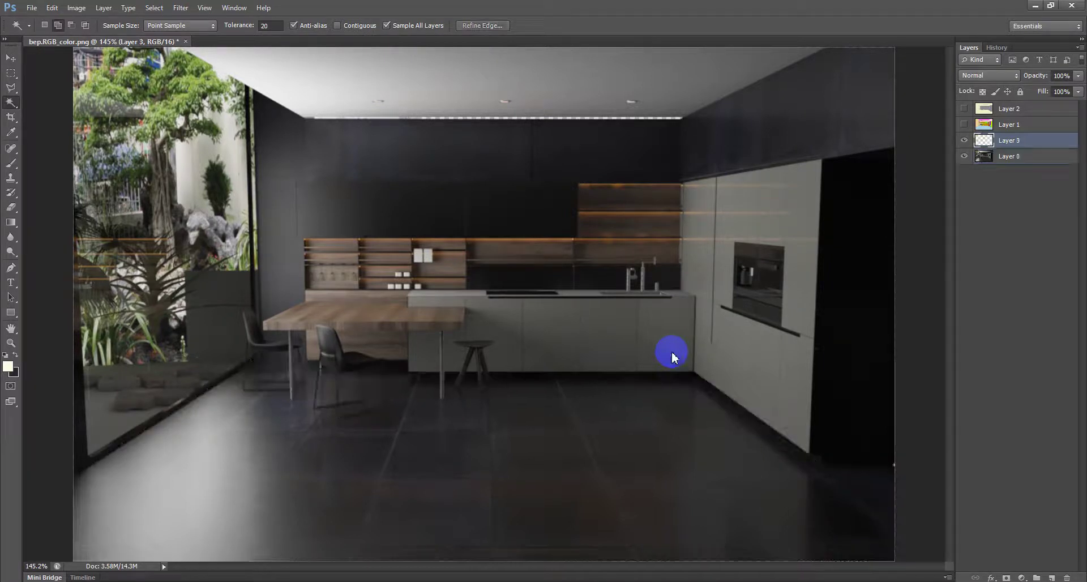
click(969, 157)
key(ctrl+j)
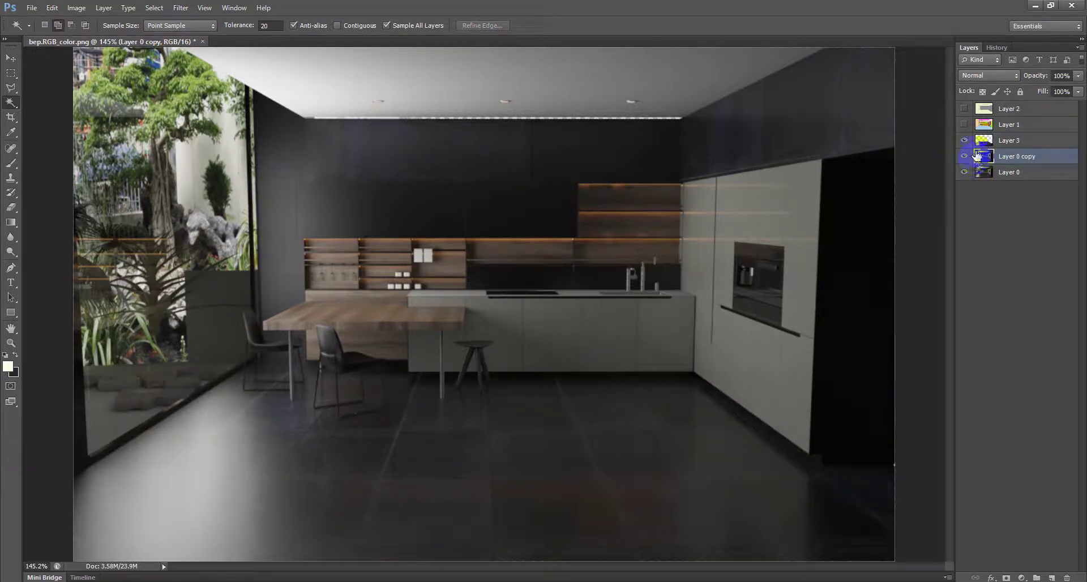
key(ctrl+e)
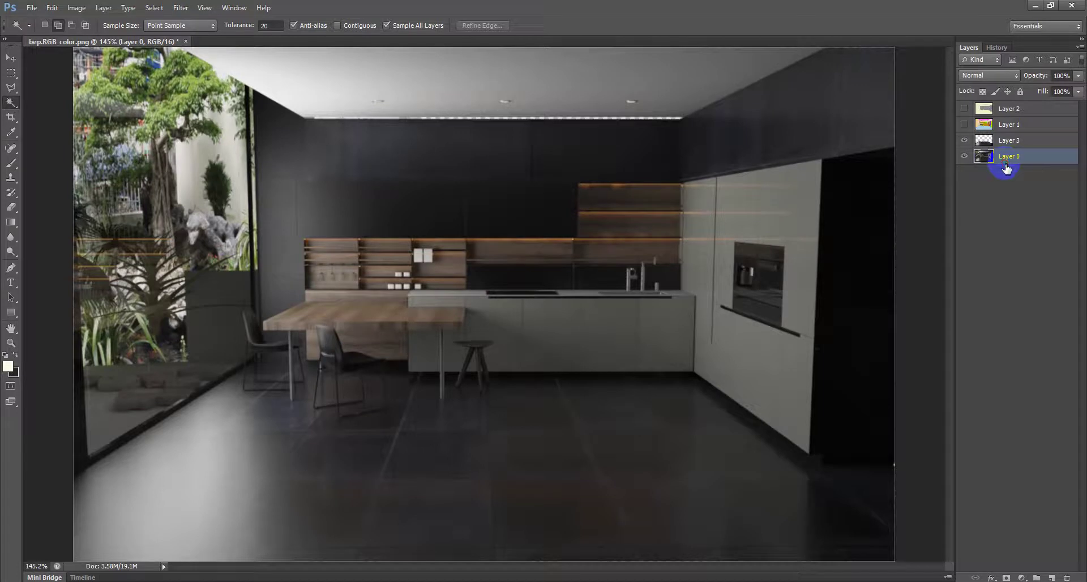
key(ctrl+j)
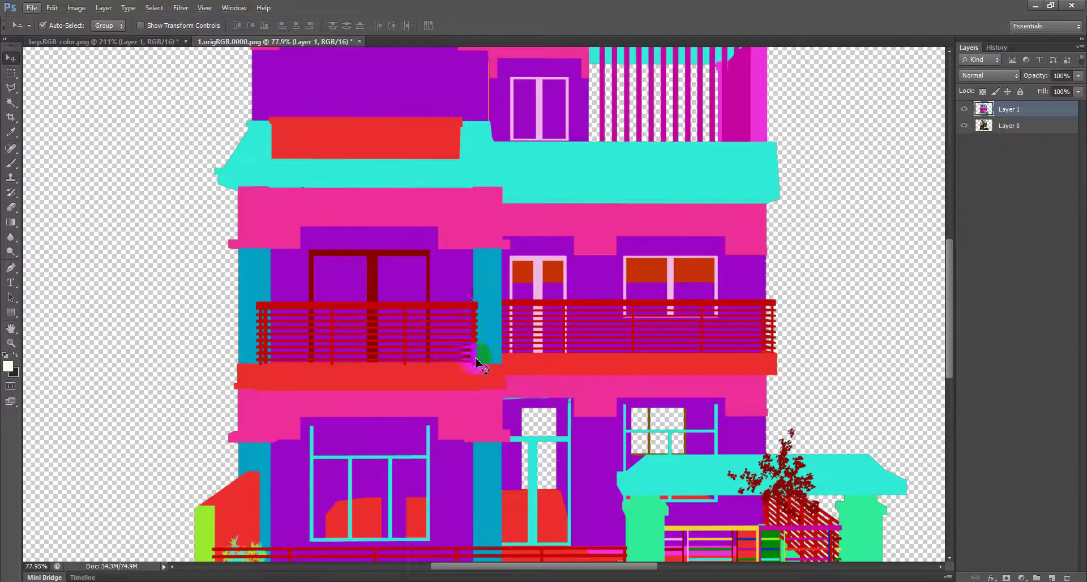
- Fade the building's colour-ID Layer 1 to 10% fill and toggle it off and on to compare
scroll(470, 368, up, 1)
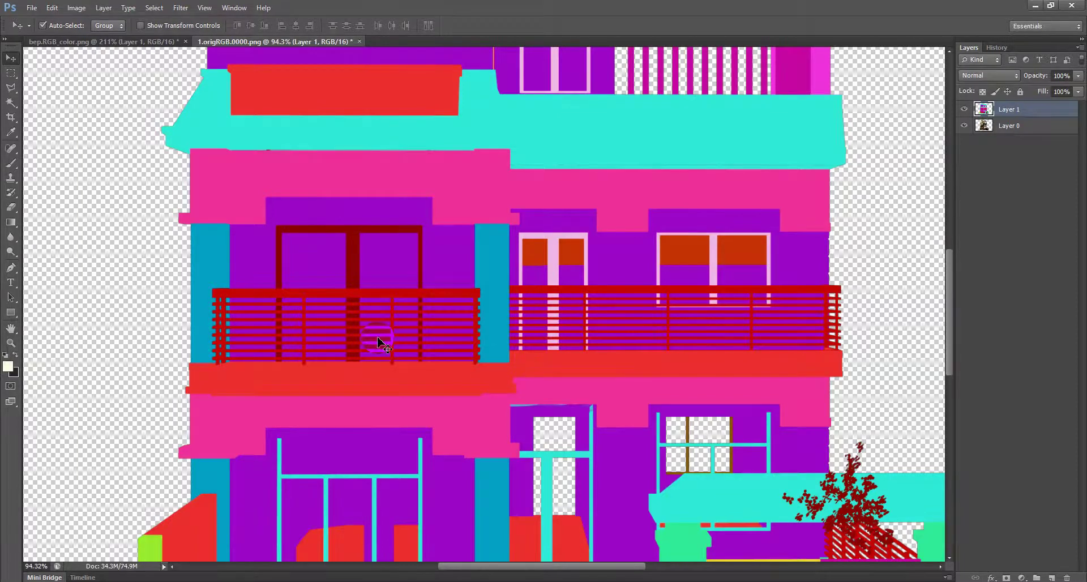
scroll(379, 341, up, 2)
scroll(378, 342, up, 1)
scroll(378, 341, down, 1)
scroll(378, 341, down, 1)
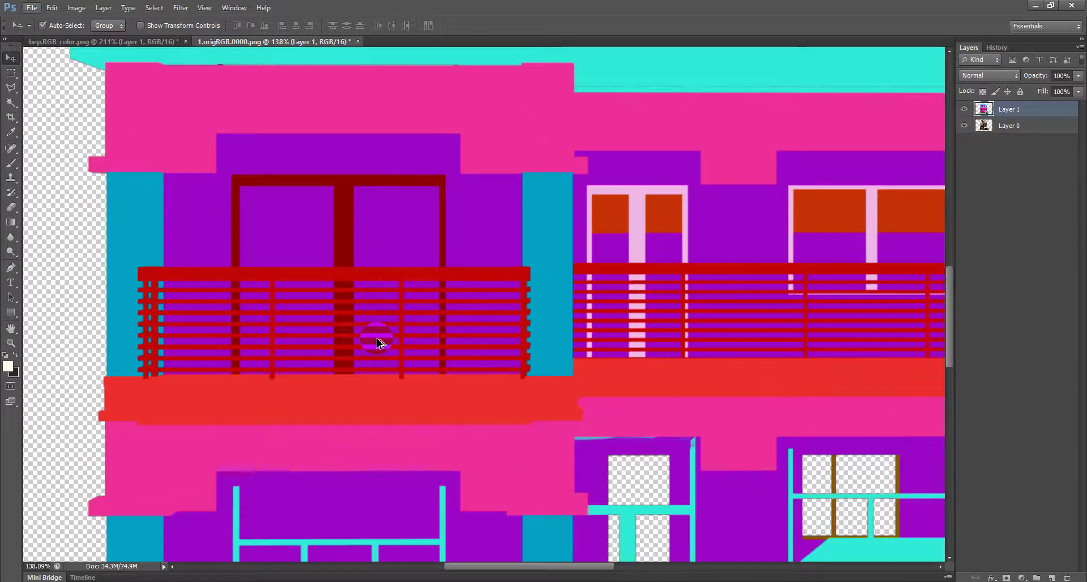
scroll(378, 364, down, 2)
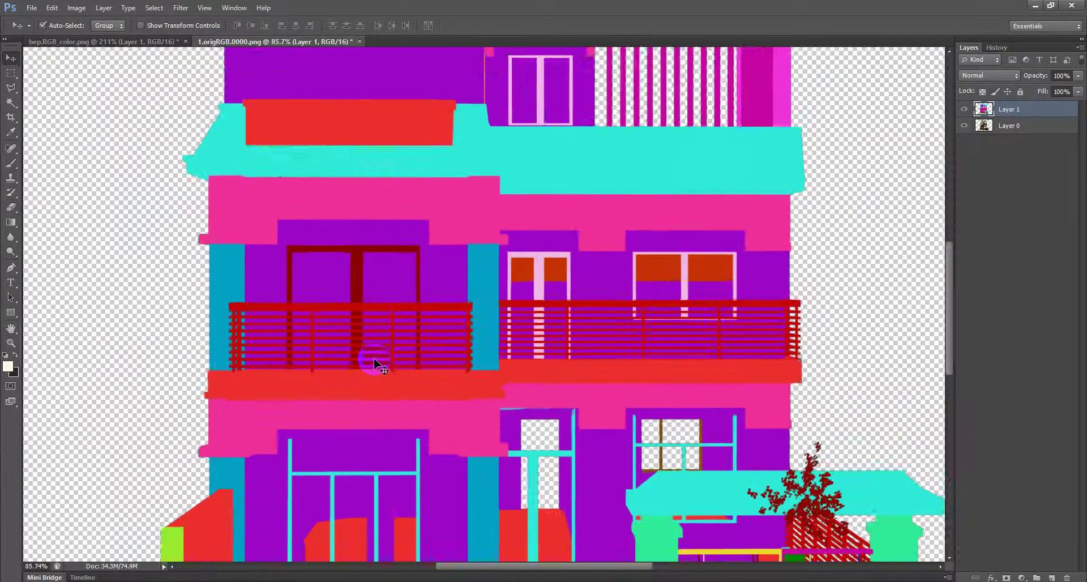
scroll(378, 364, down, 1)
key(shift+1)
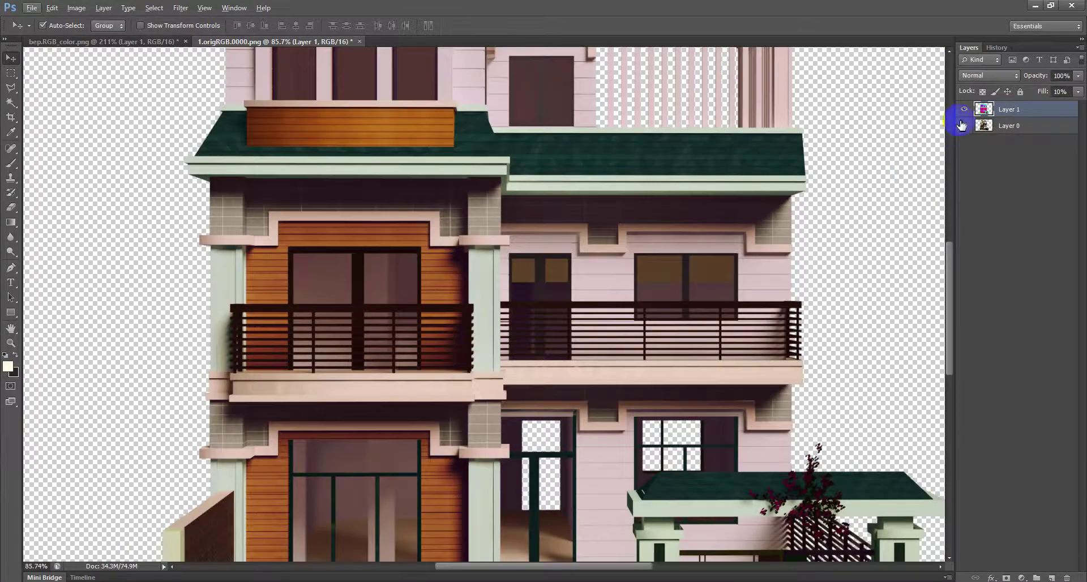
click(964, 110)
click(964, 109)
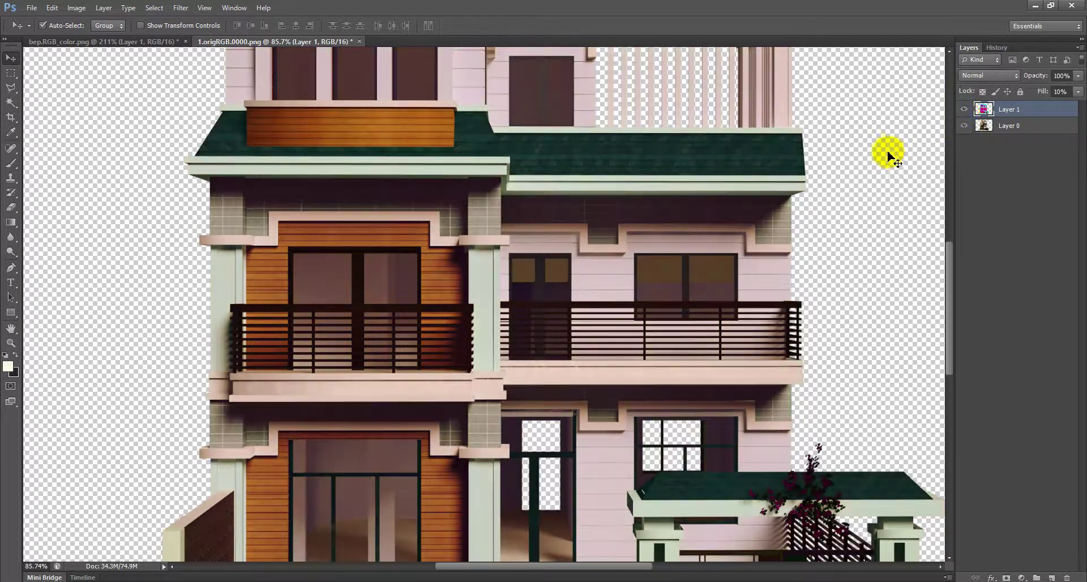
scroll(303, 342, up, 2)
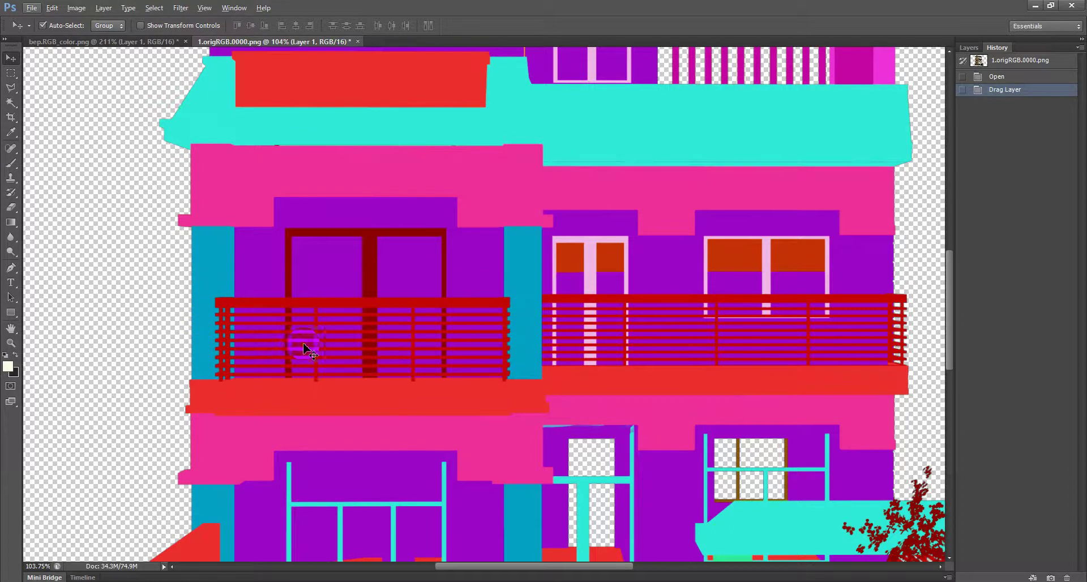
- Magic Wand-select the left balcony railing, then deselect it
click(9, 104)
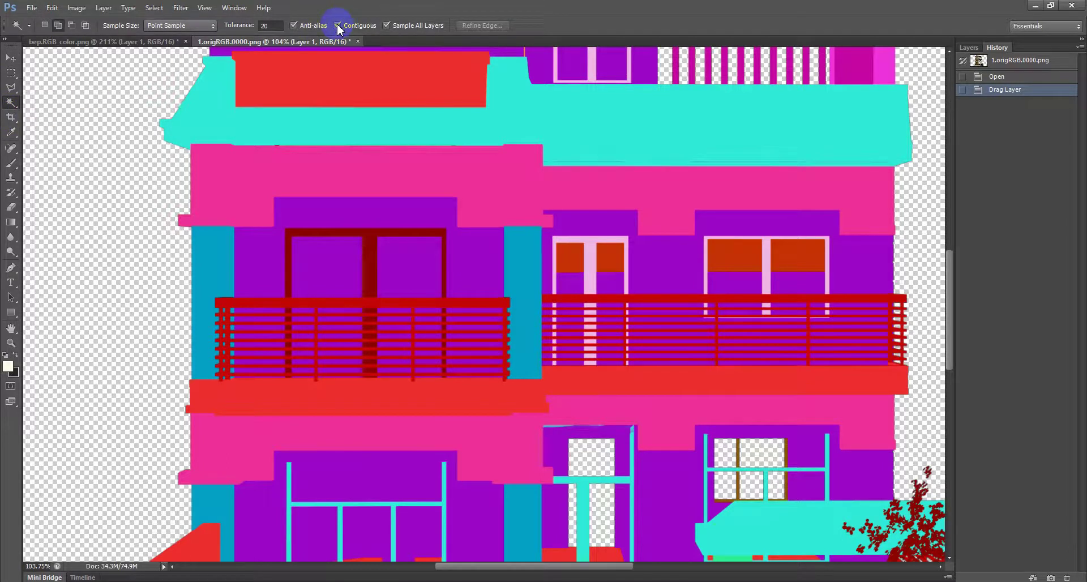
click(491, 305)
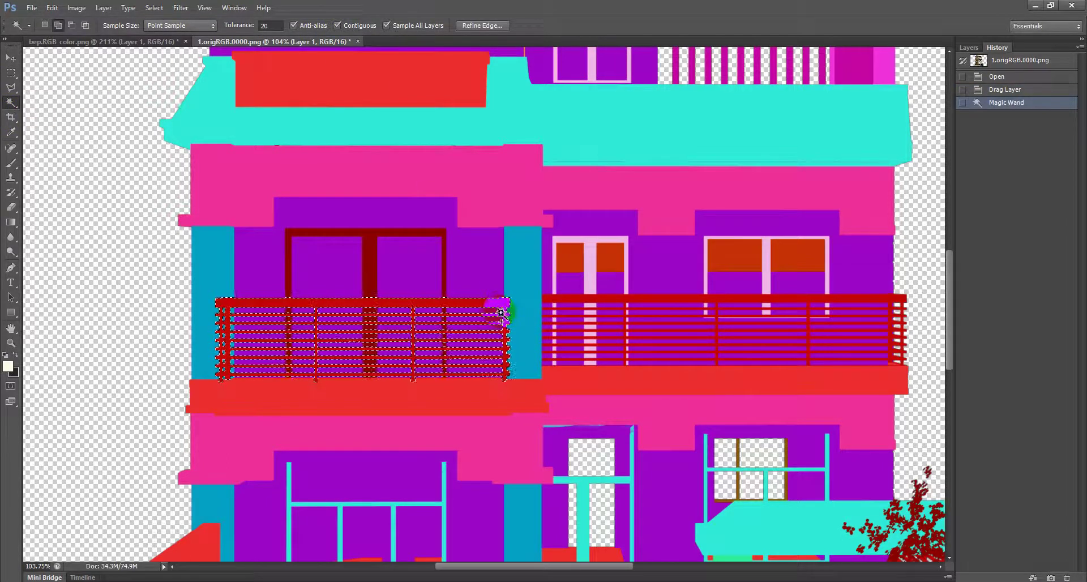
key(ctrl+d)
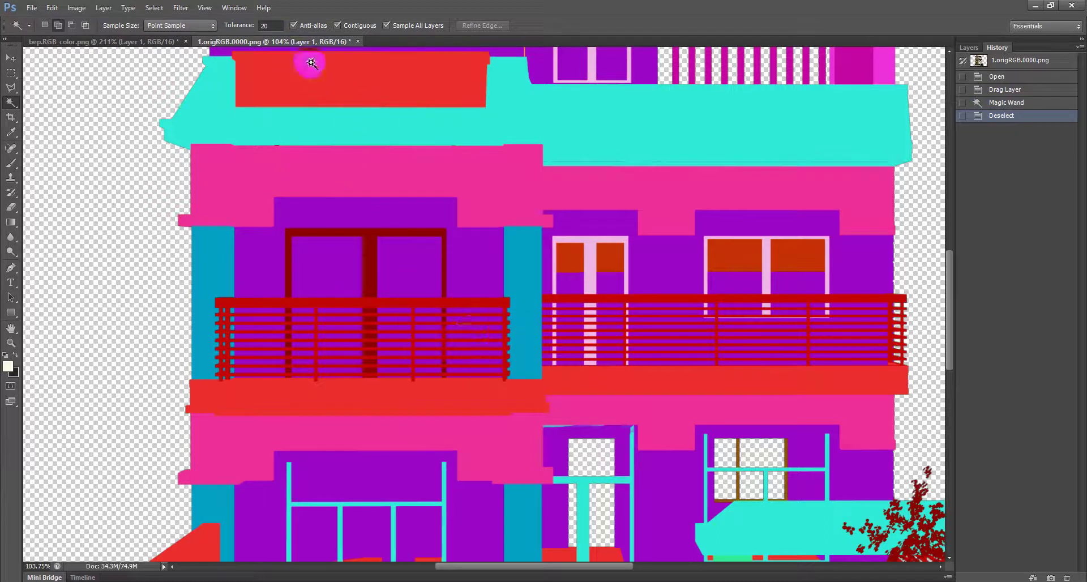
- Turn off Contiguous, select the railing colour across the whole building, then deselect
click(337, 26)
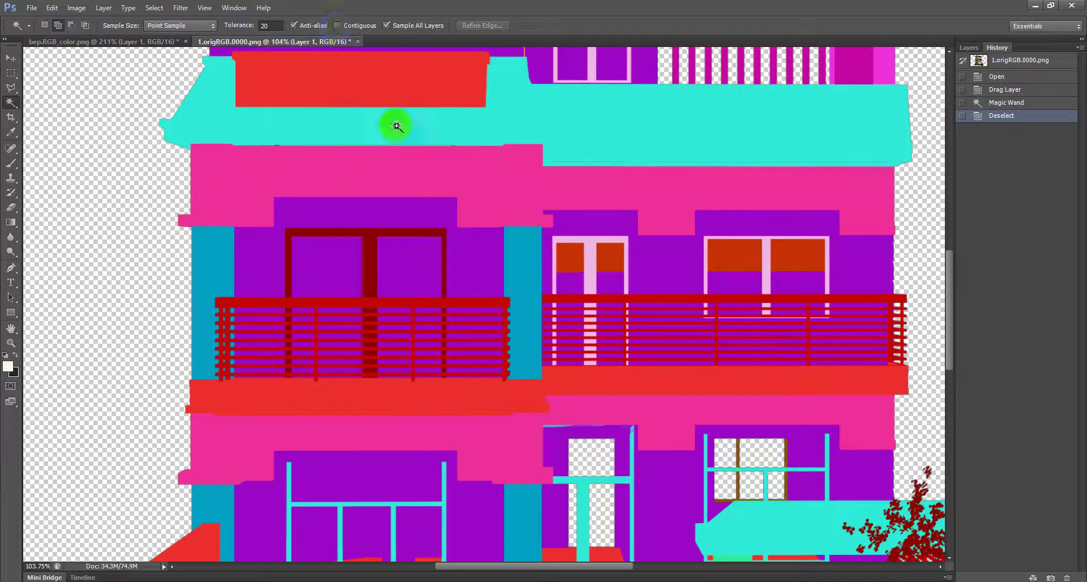
scroll(468, 323, up, 3)
scroll(468, 324, up, 2)
click(462, 306)
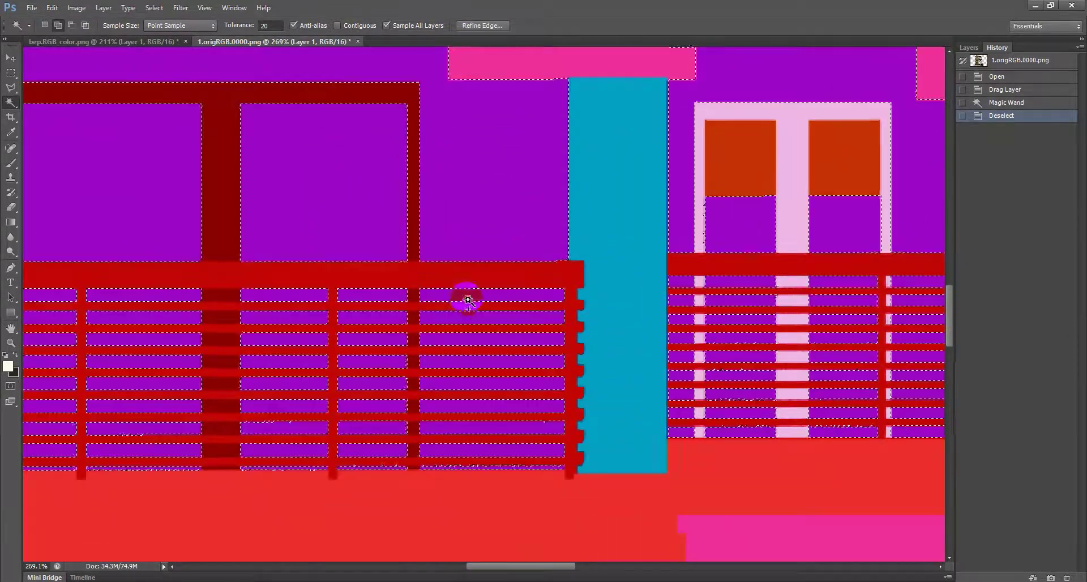
scroll(462, 305, down, 3)
scroll(463, 306, down, 3)
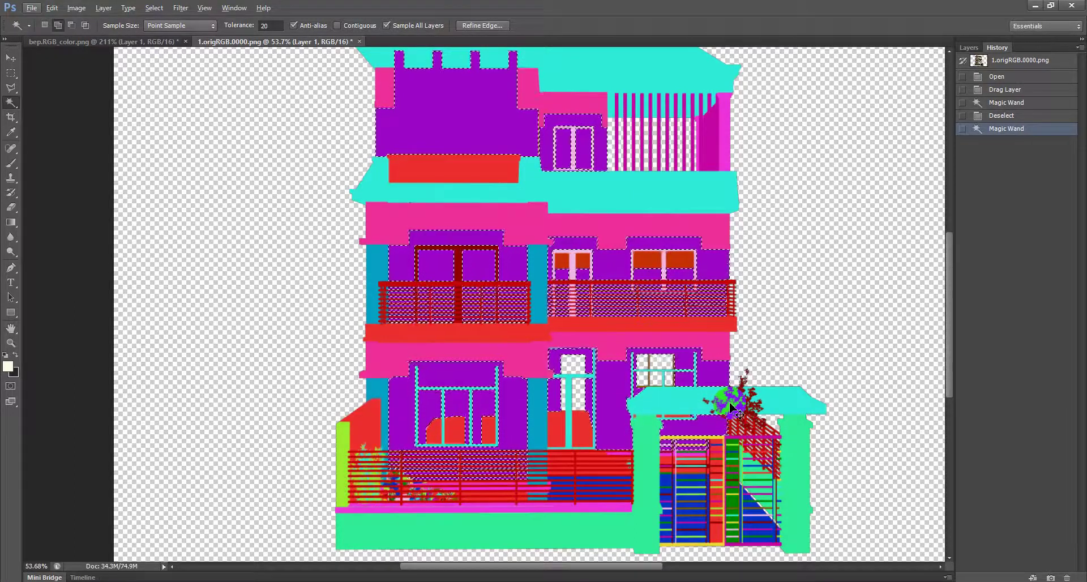
key(ctrl+d)
scroll(412, 337, up, 3)
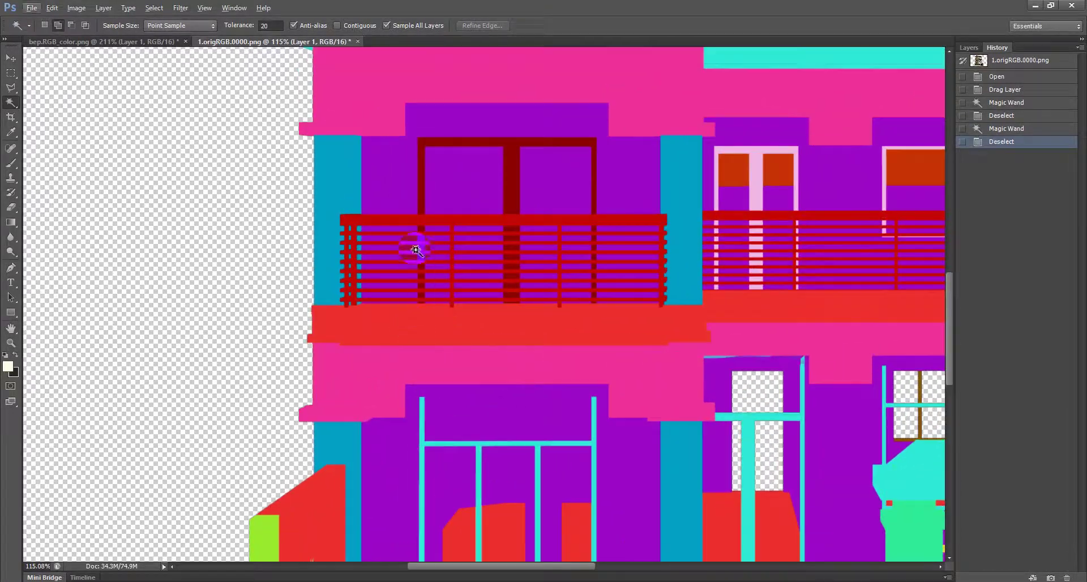
scroll(378, 230, up, 1)
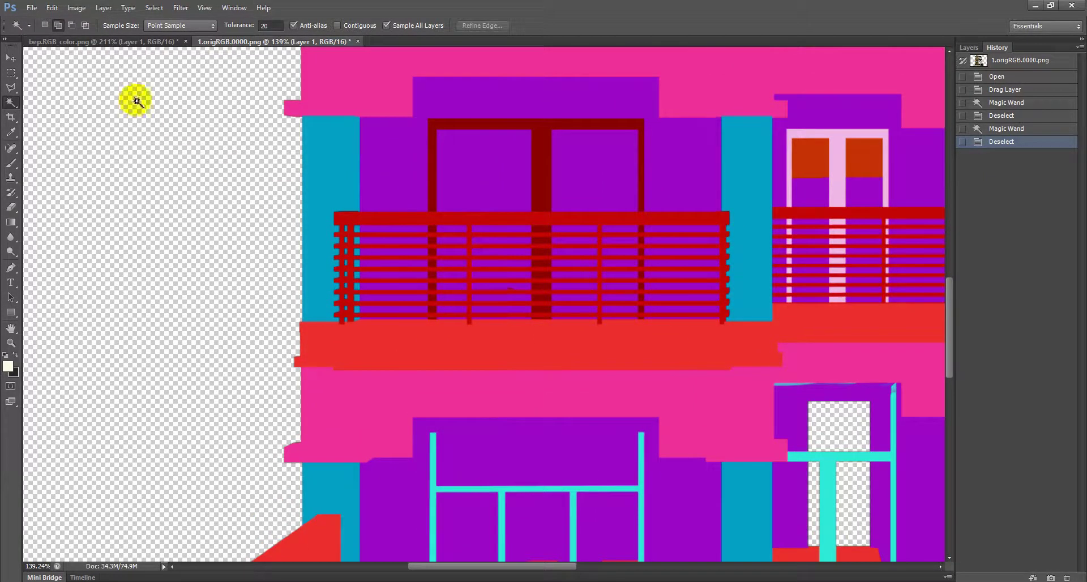
click(11, 73)
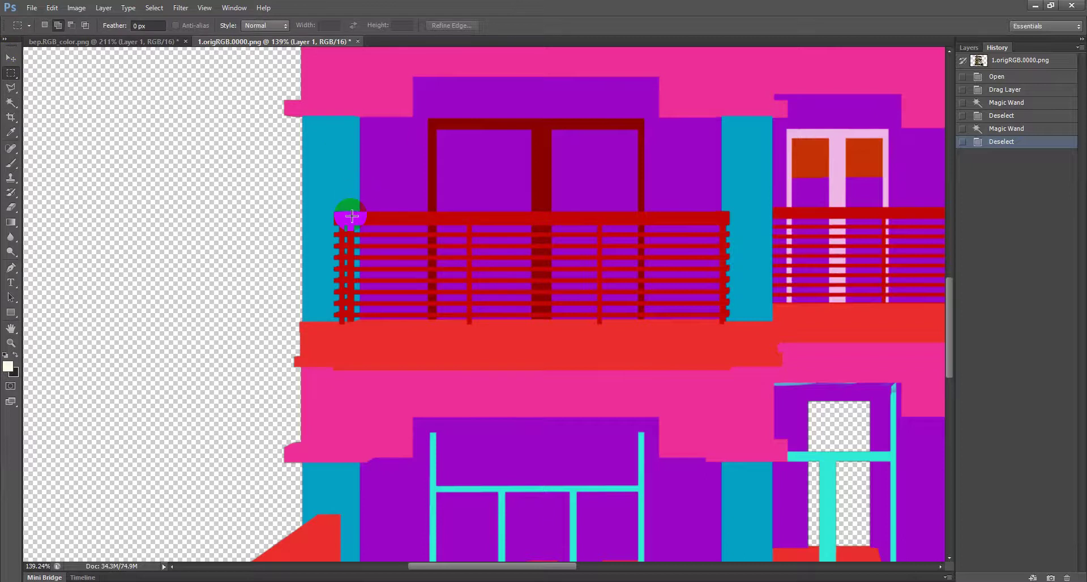
- Draw a rectangular marquee around the balcony railing, then clear it
drag(349, 215, 396, 240)
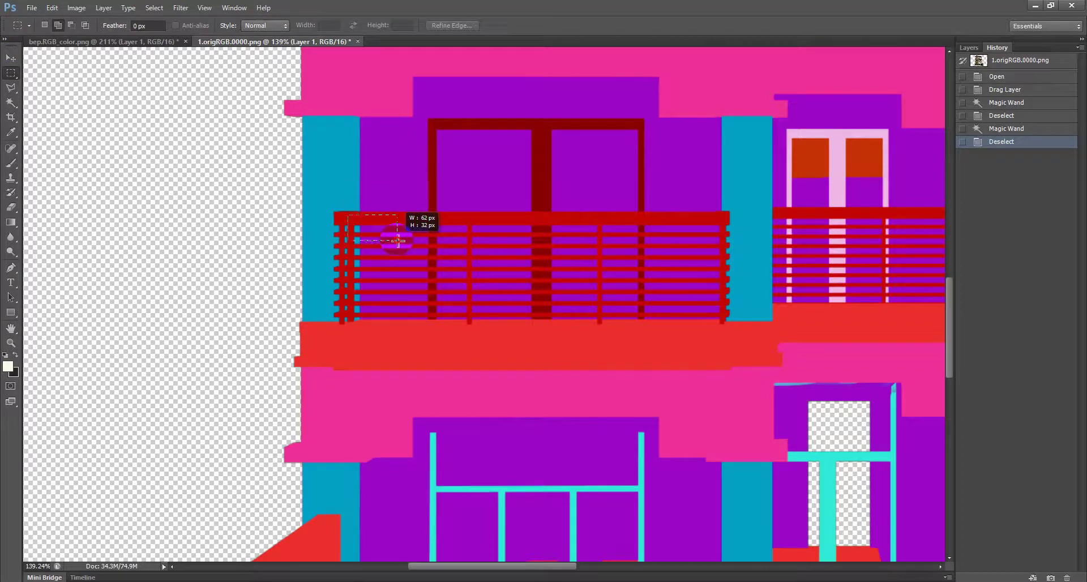
drag(346, 210, 725, 325)
click(359, 221)
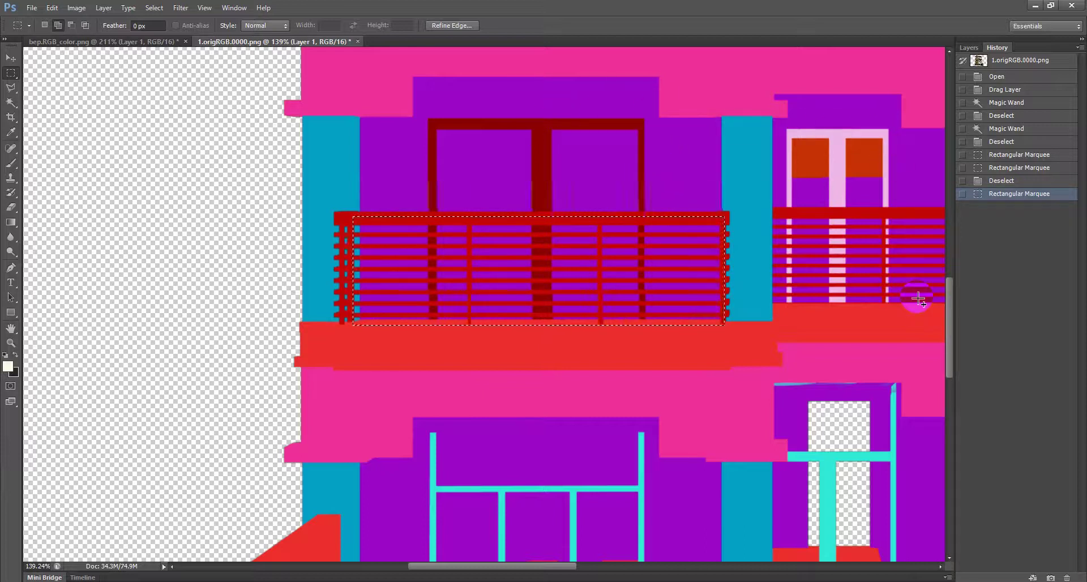
- With the Magic Wand in Subtract mode, remove the red railing bars, centre post and balcony slab
click(11, 105)
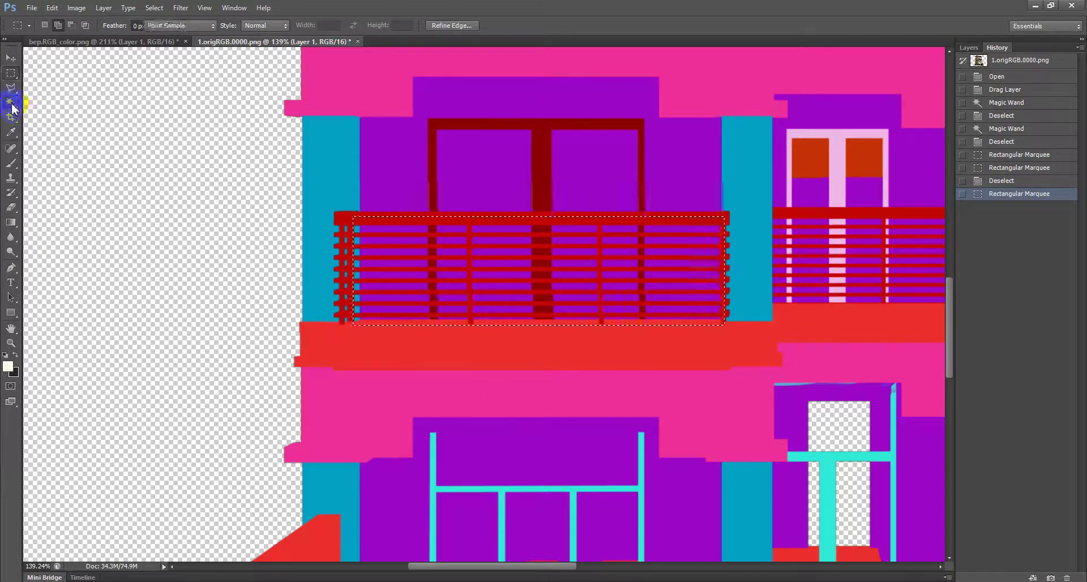
click(58, 25)
click(71, 26)
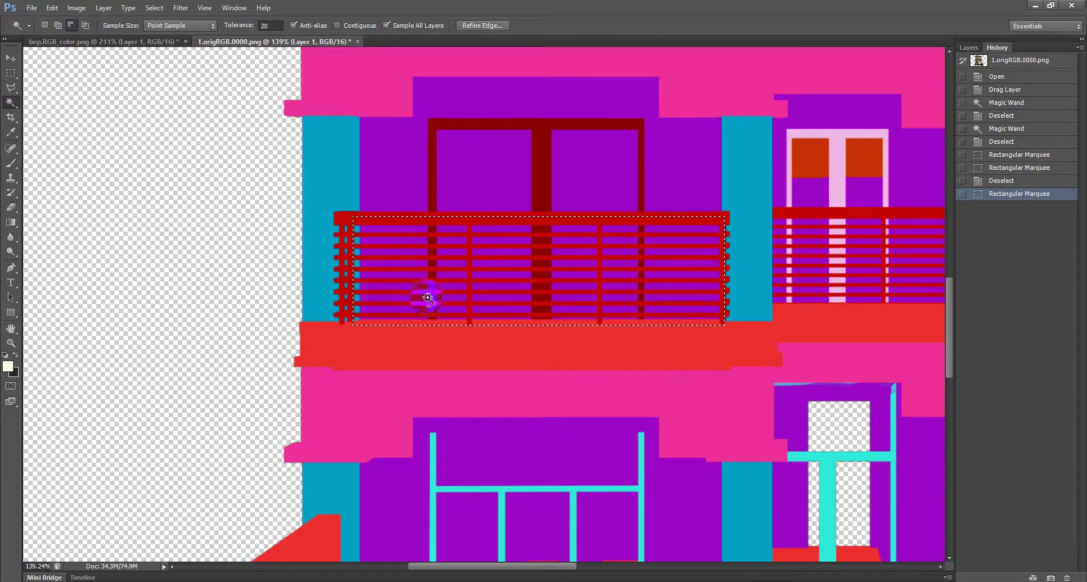
click(559, 225)
click(537, 151)
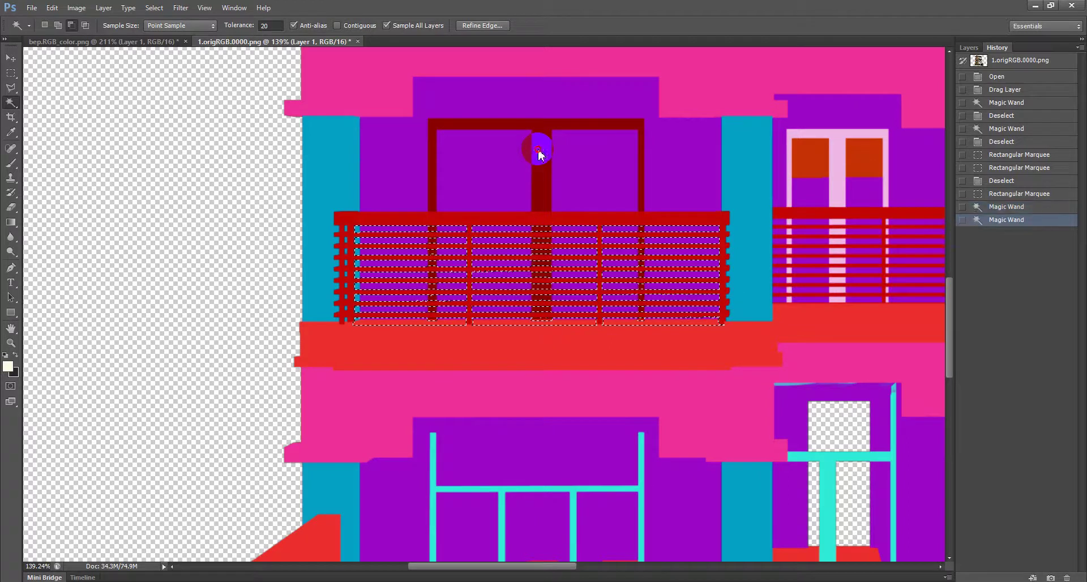
key(alt)
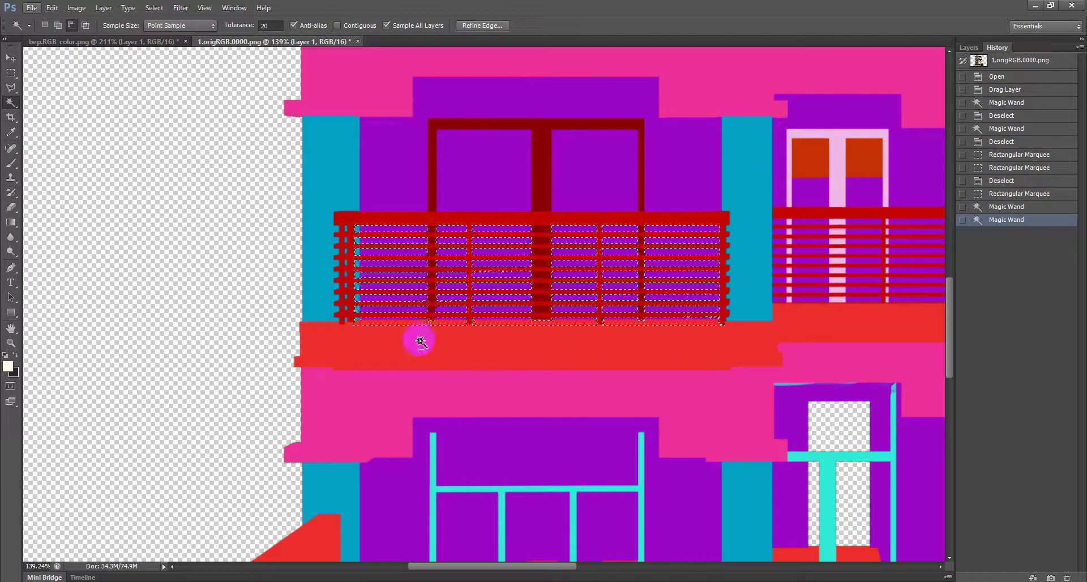
click(420, 340)
scroll(671, 280, up, 3)
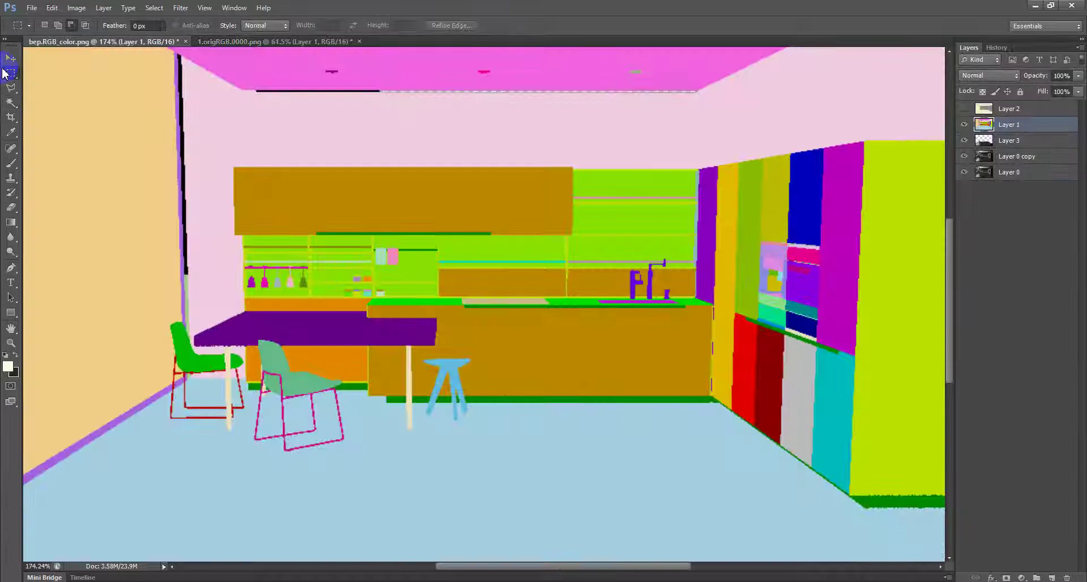
- With the Move tool active, target Layer 3 and hide colour-ID Layer 1
click(12, 62)
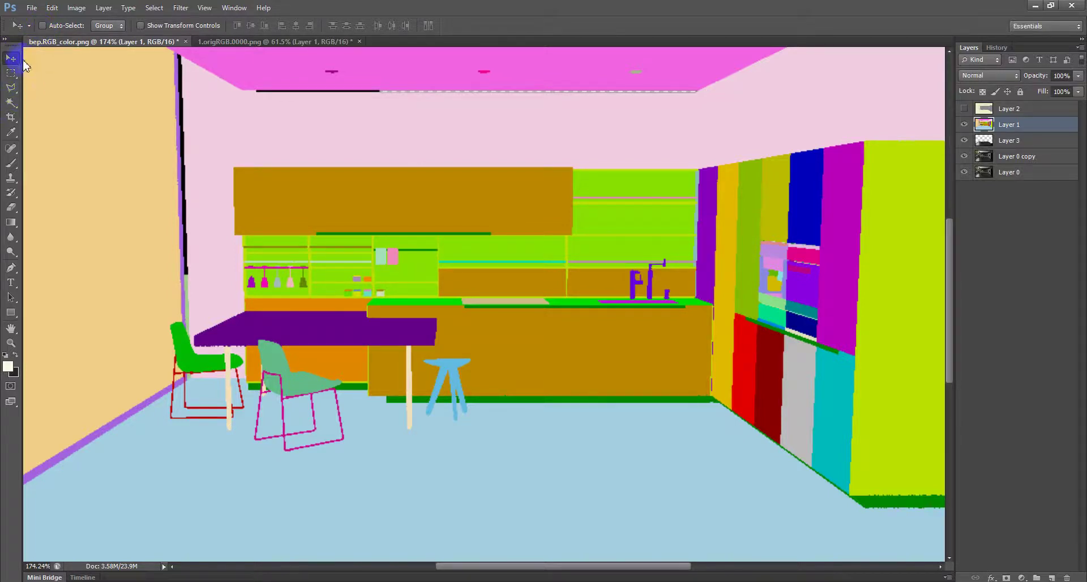
click(1011, 141)
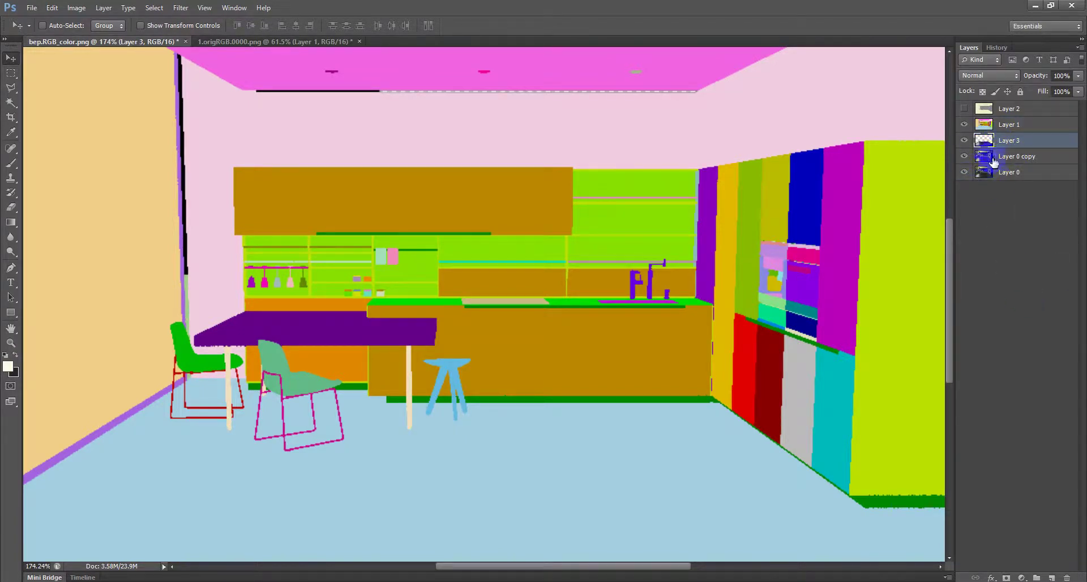
click(964, 124)
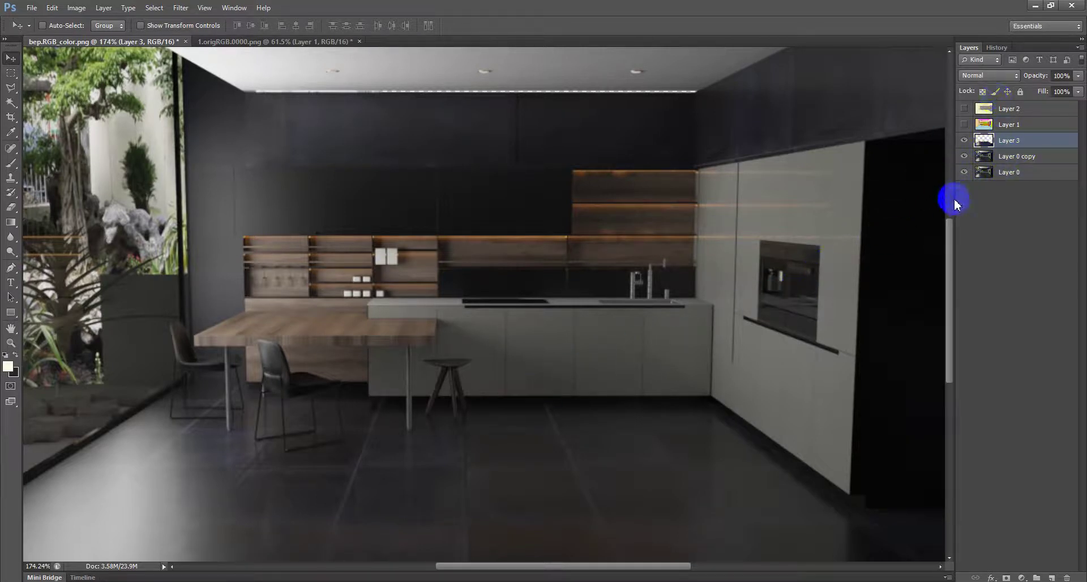
- Magic Wand the blue stool on Layer 1, then copy it from Layer 0 copy into Layer 4
click(964, 124)
scroll(461, 376, up, 2)
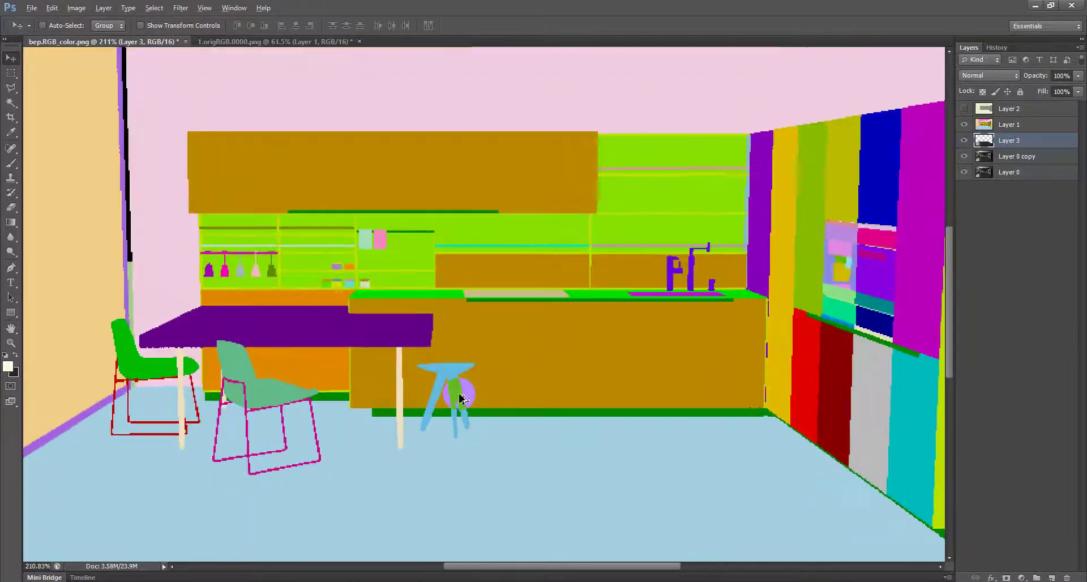
scroll(462, 376, up, 2)
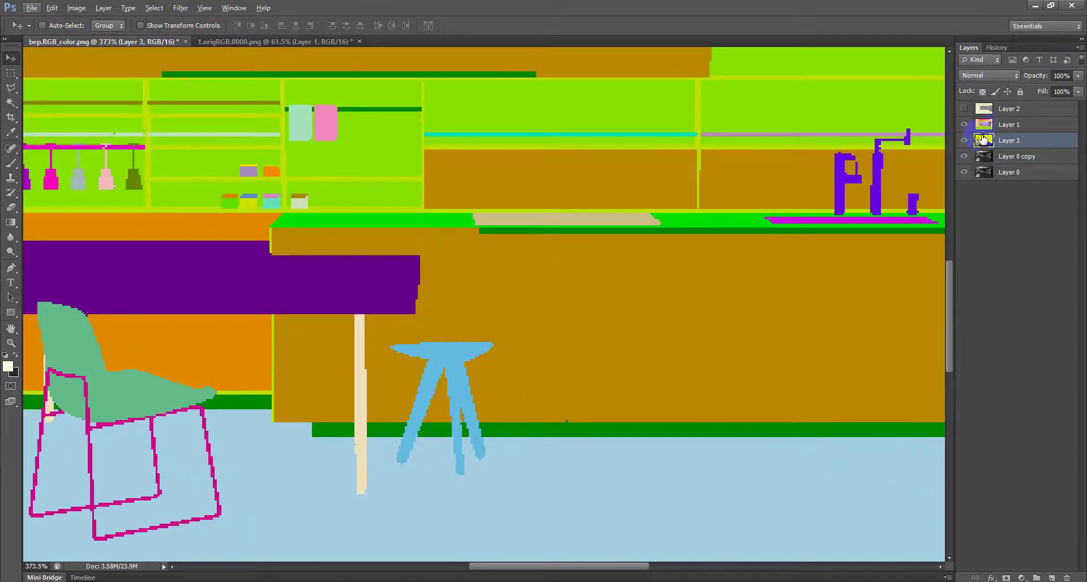
click(997, 127)
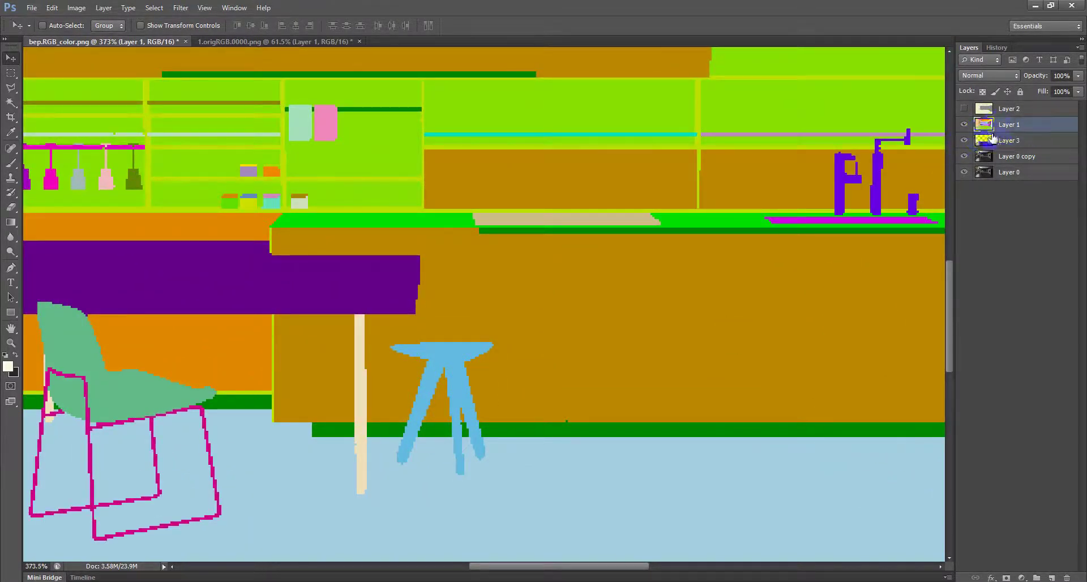
click(8, 105)
click(436, 359)
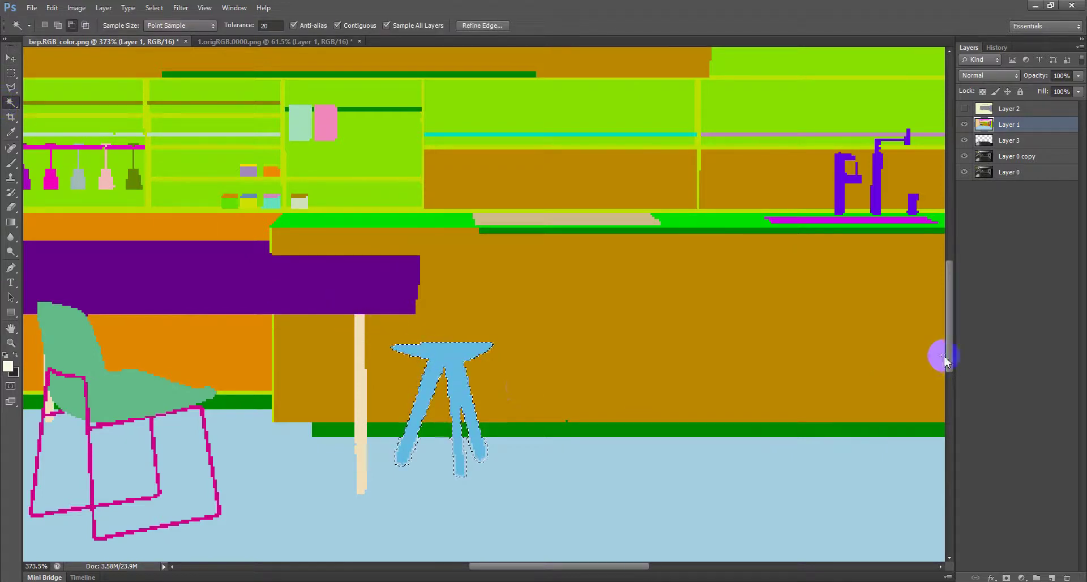
click(1041, 160)
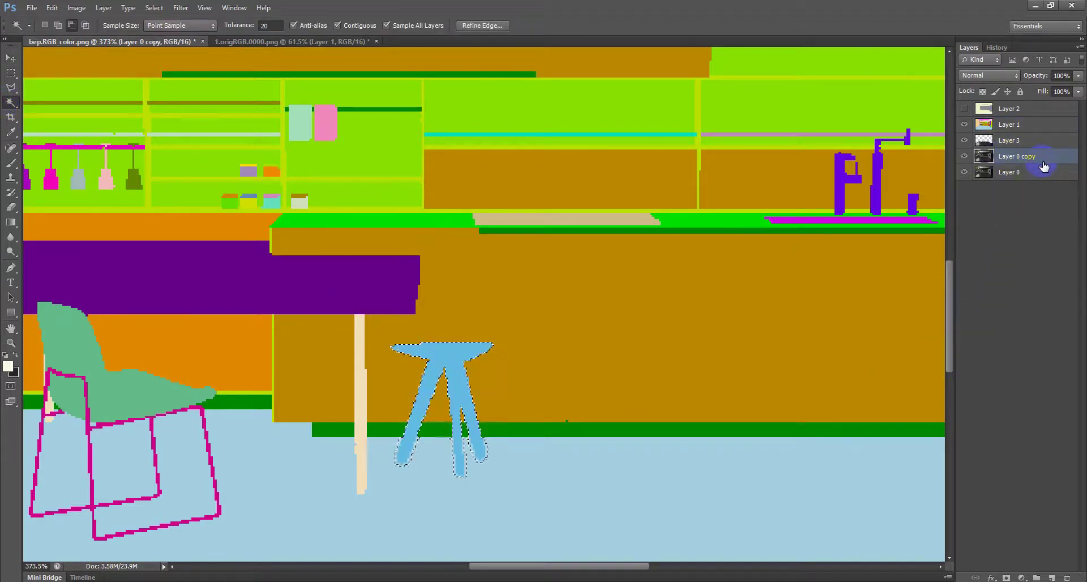
key(ctrl+j)
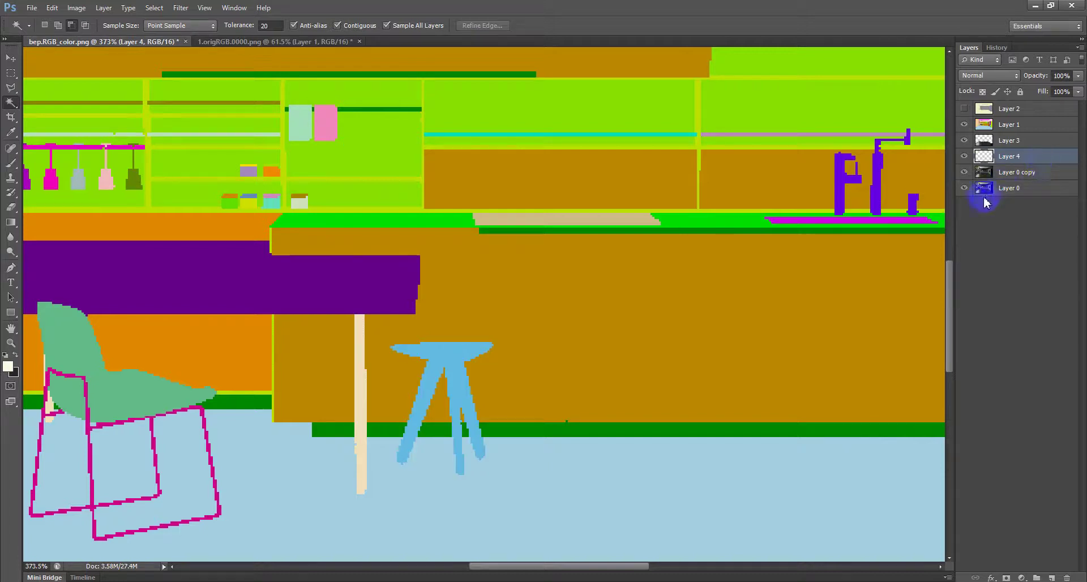
click(978, 158)
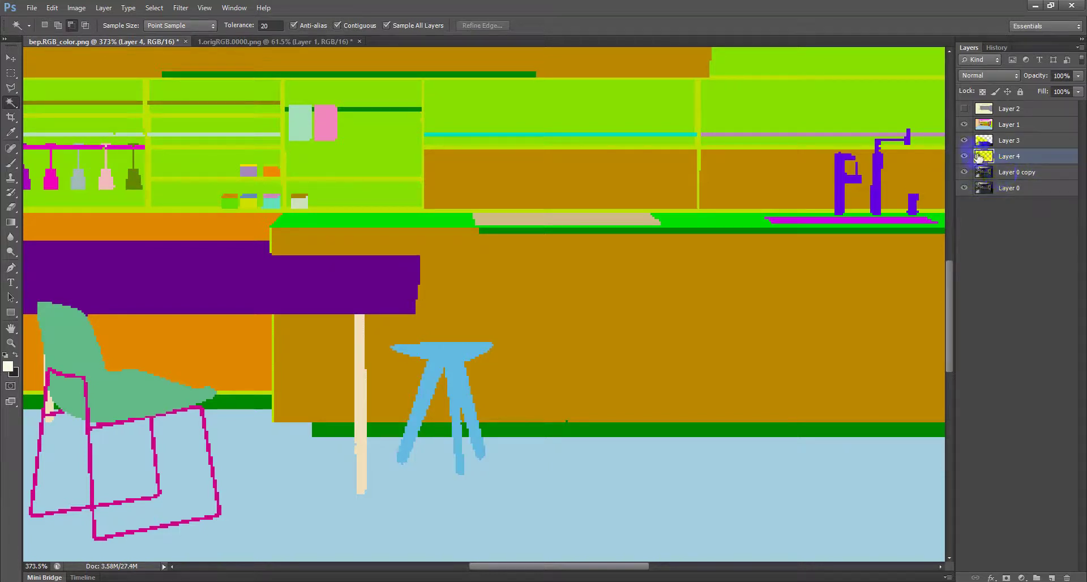
scroll(650, 408, down, 3)
- On Layer 1, Magic Wand the green chair and add the teal chair seat to the selection
scroll(199, 448, up, 2)
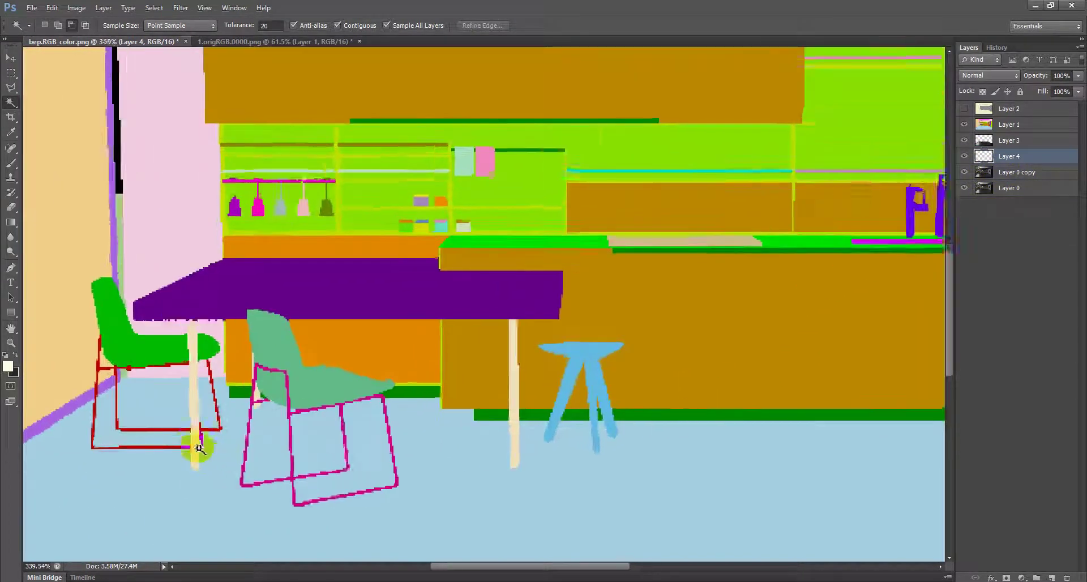
click(117, 347)
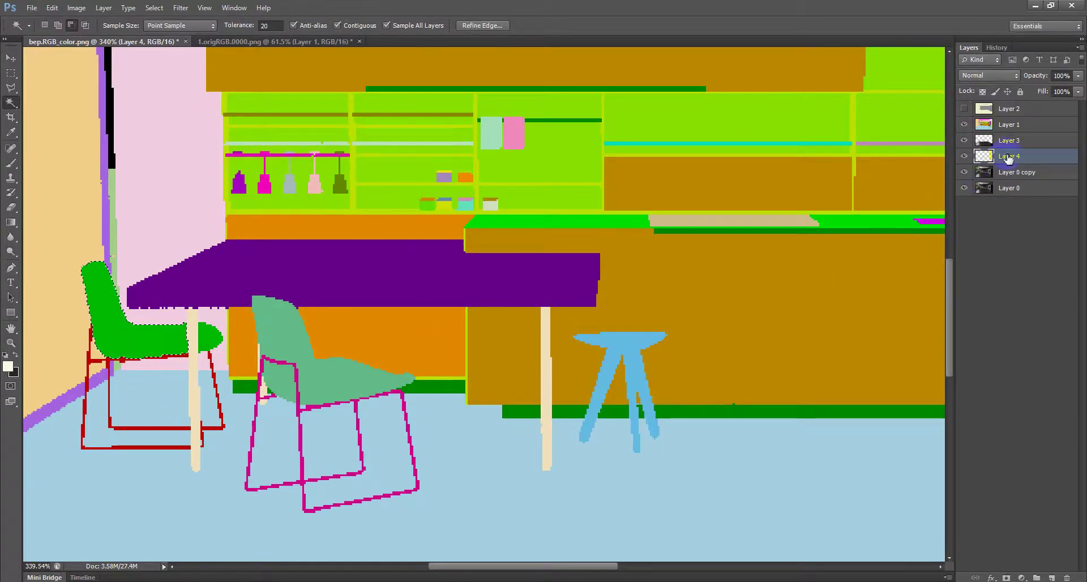
click(1016, 173)
click(1008, 125)
click(204, 342)
click(229, 346)
click(72, 25)
click(253, 347)
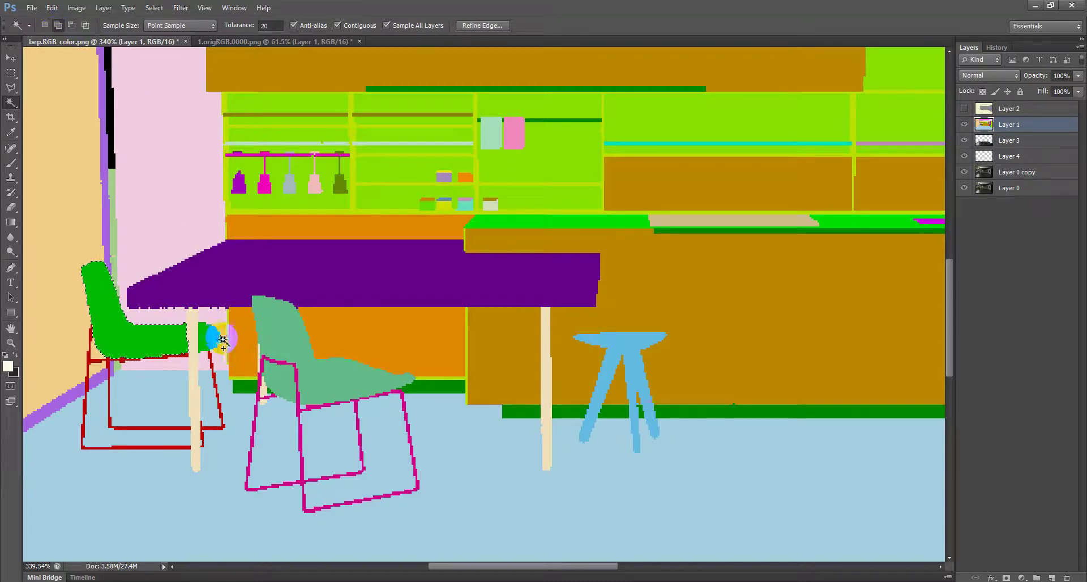
click(248, 346)
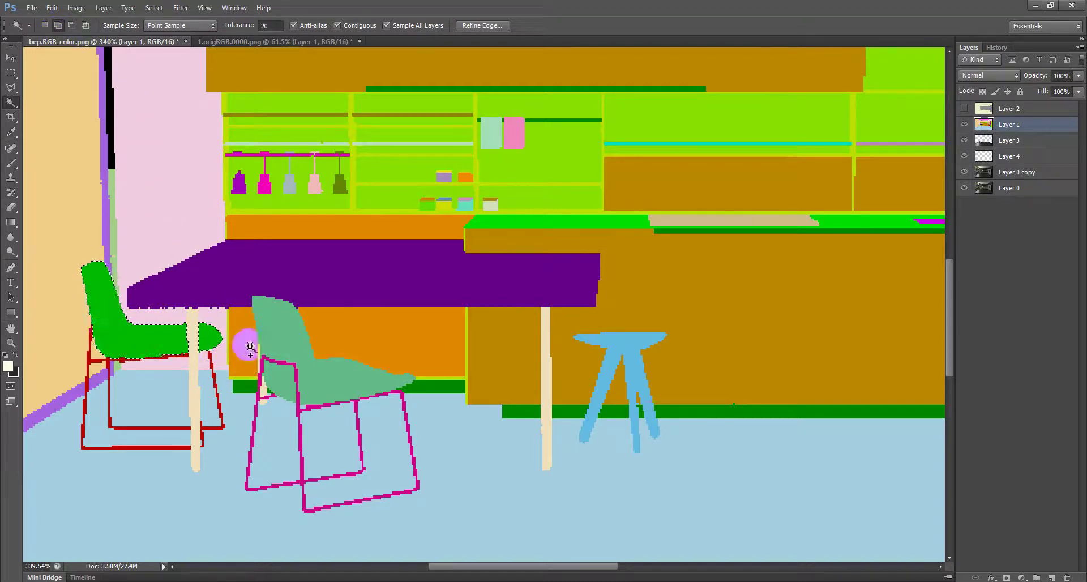
click(281, 335)
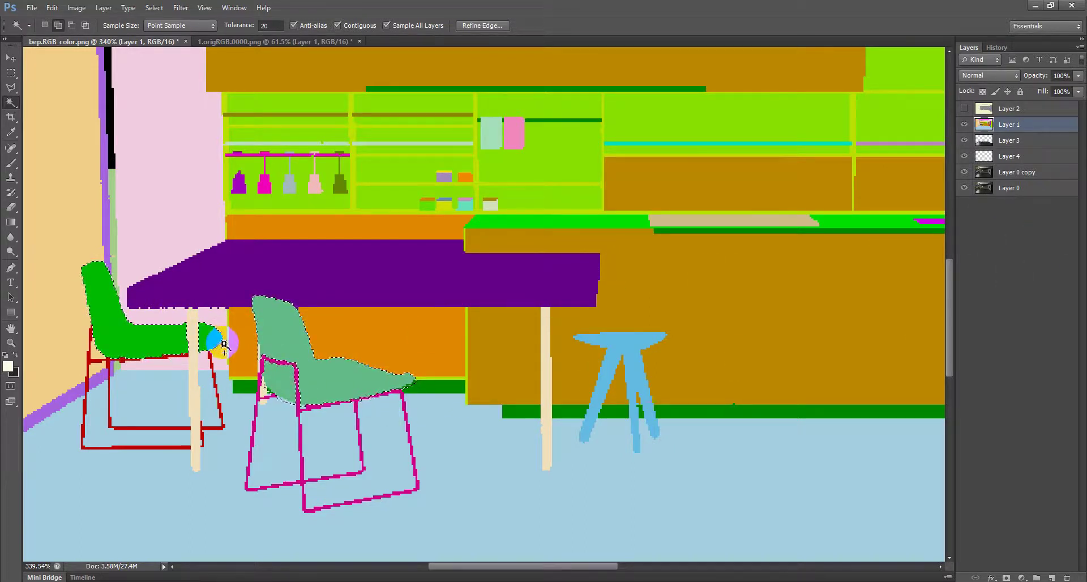
- Copy both chair seats from Layer 0 copy into a new Layer 5
click(986, 127)
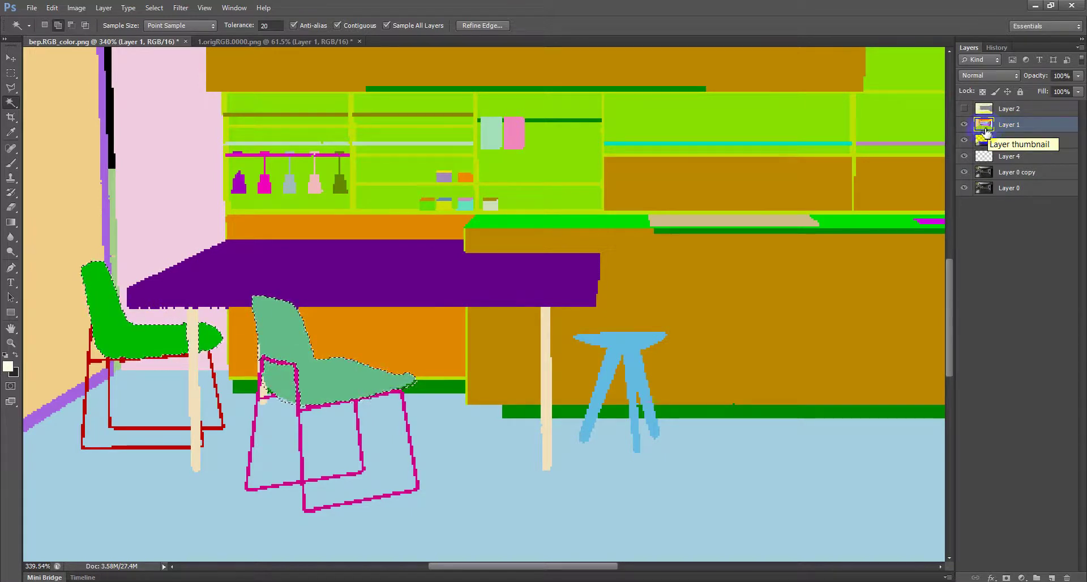
click(1017, 173)
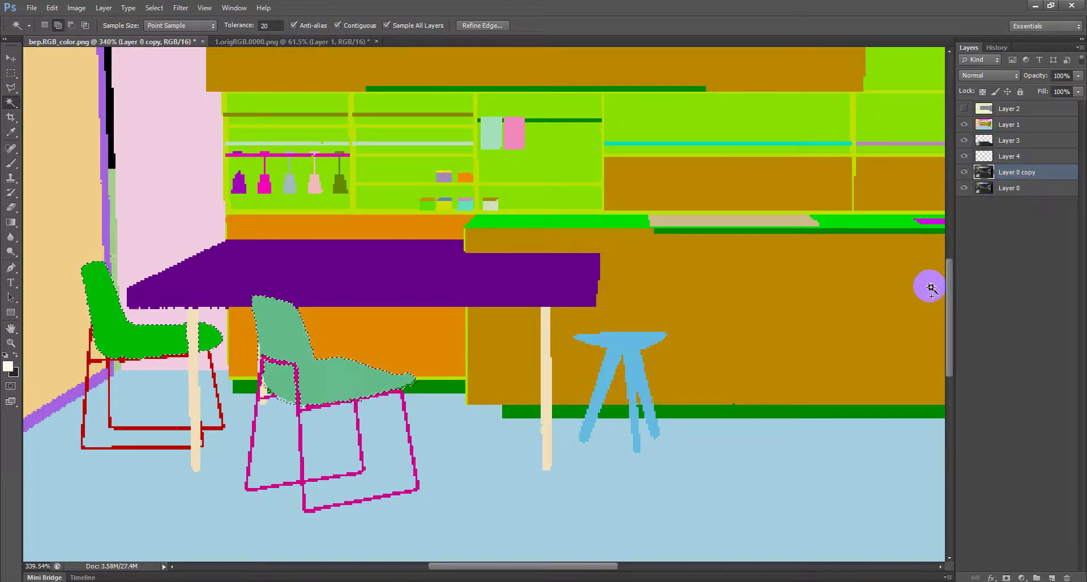
key(ctrl+j)
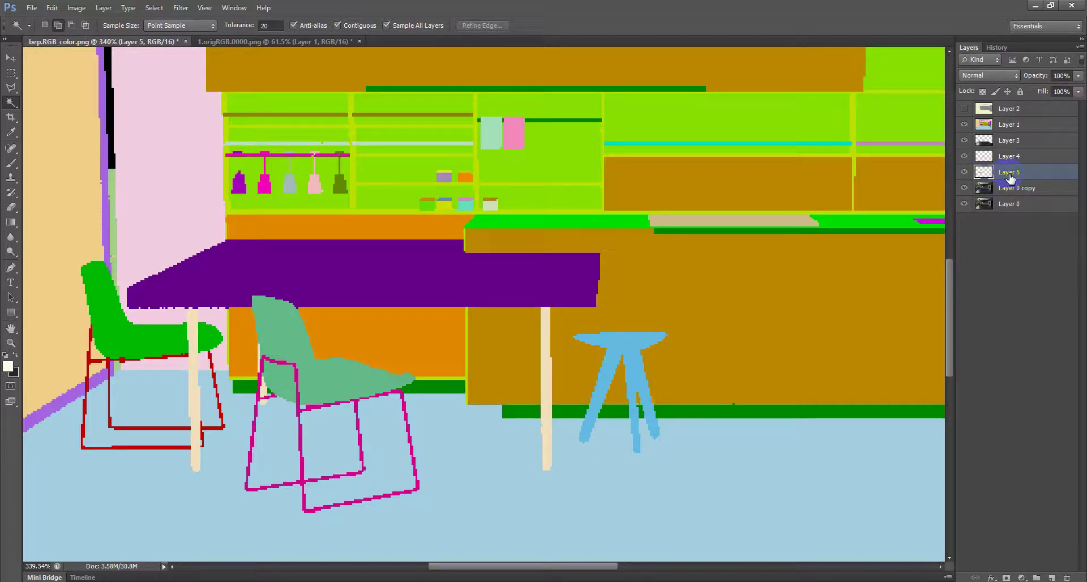
- Rename Layer 3 to s, Layer 4 to gh, and Layer 5 to 2gh
click(1010, 145)
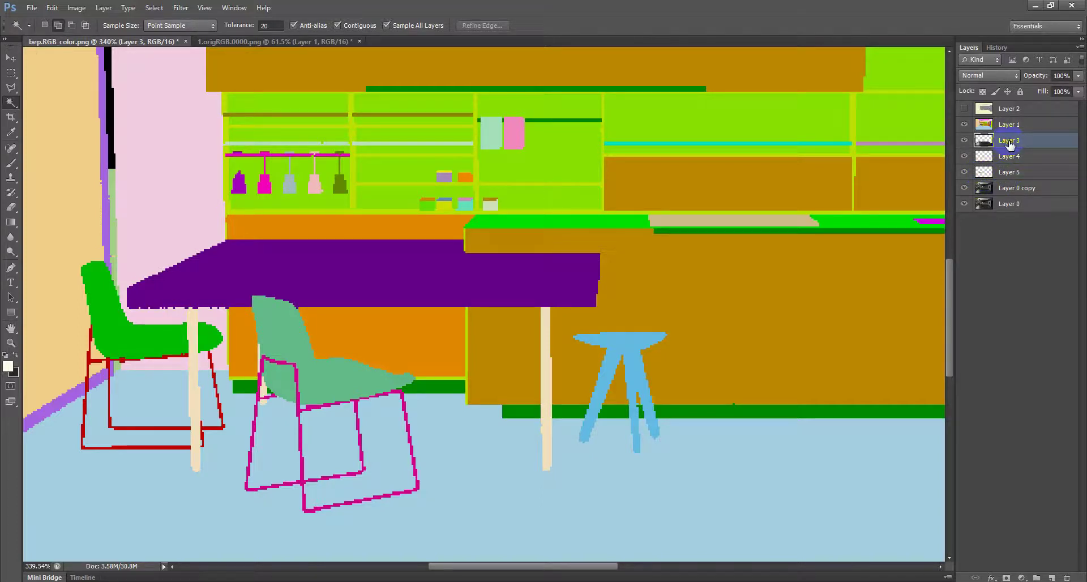
double_click(1009, 141)
text(s)
click(1017, 289)
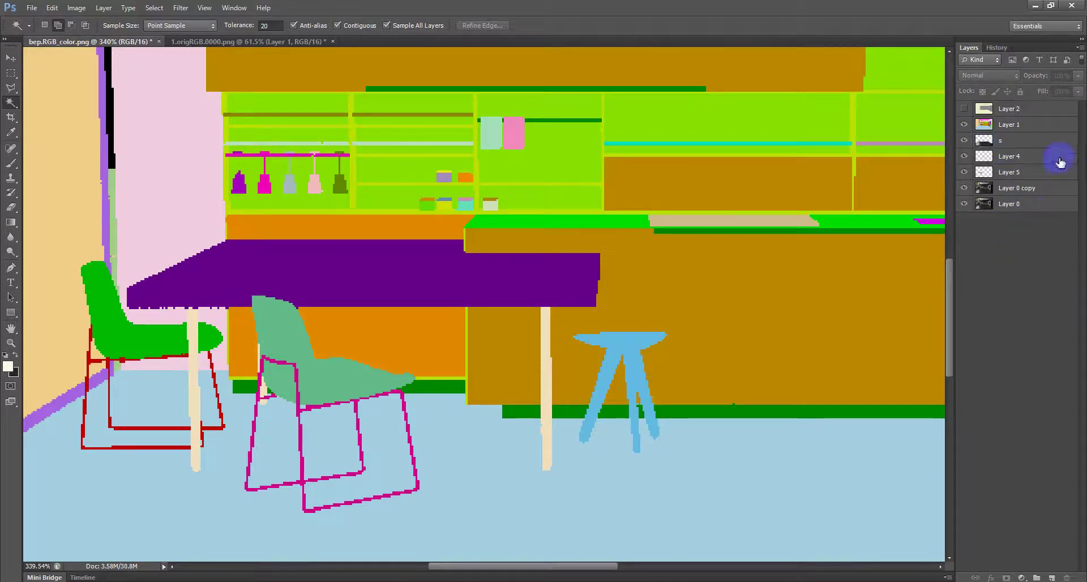
click(1004, 165)
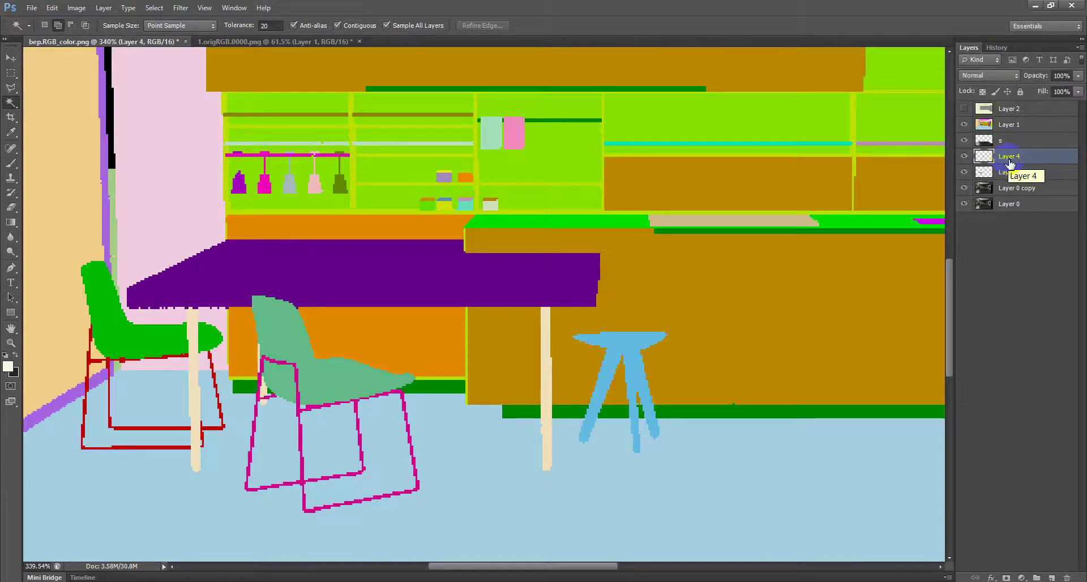
double_click(1009, 157)
text(gh)
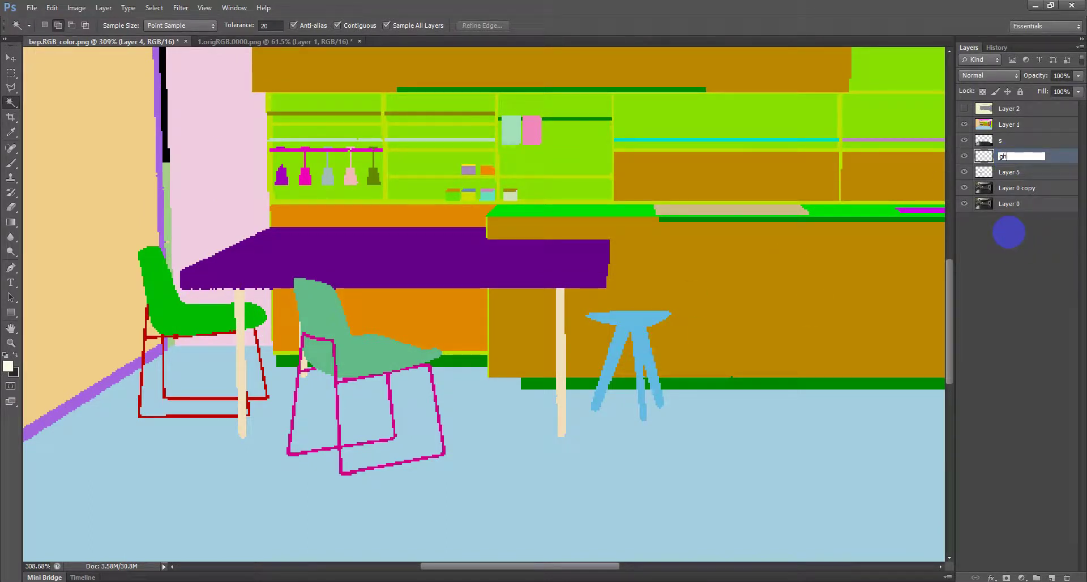
key(Return)
click(1010, 173)
text(2gh)
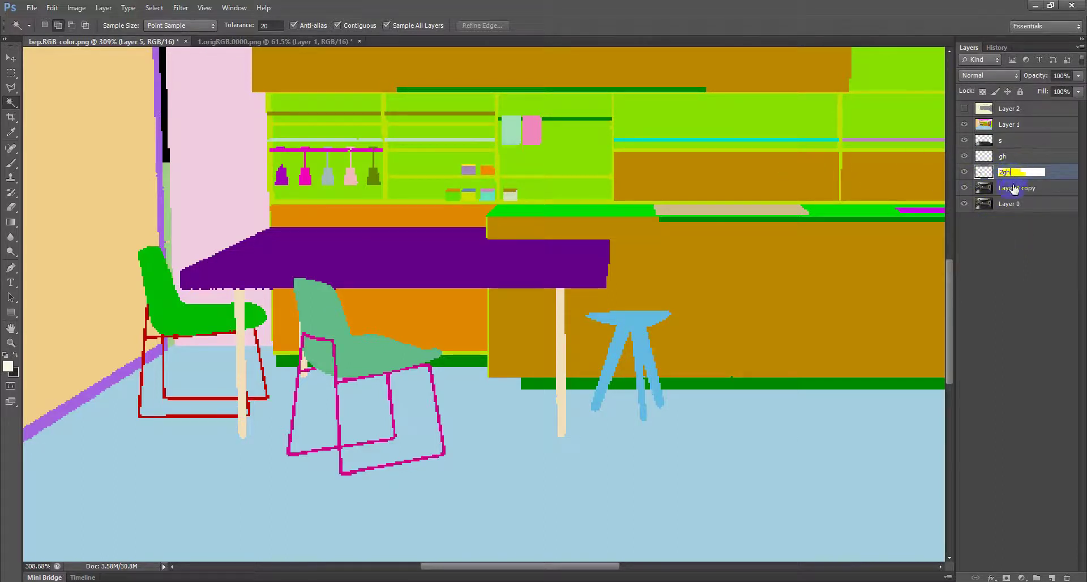
click(1018, 285)
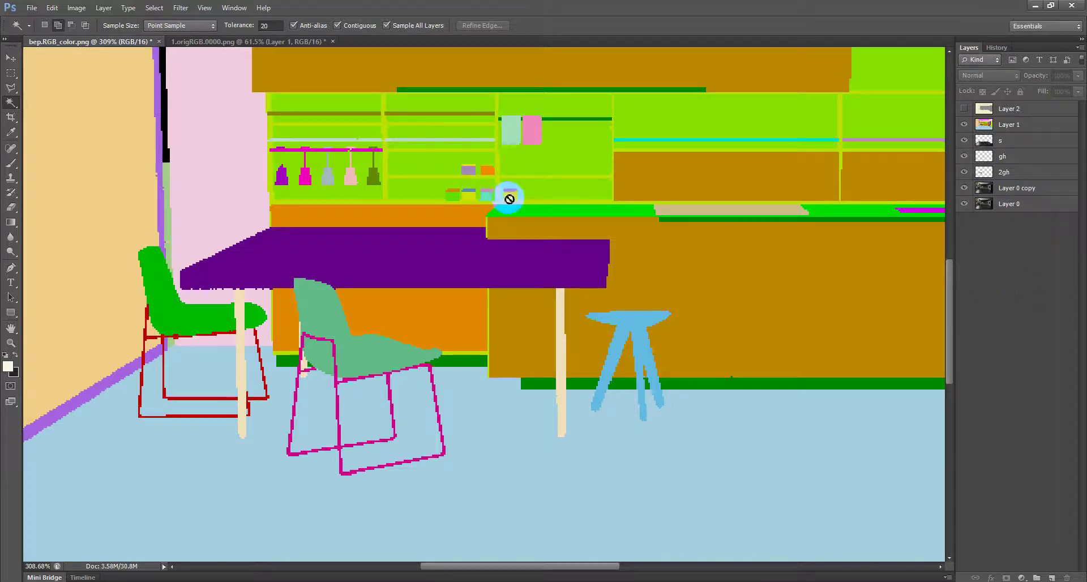
click(11, 57)
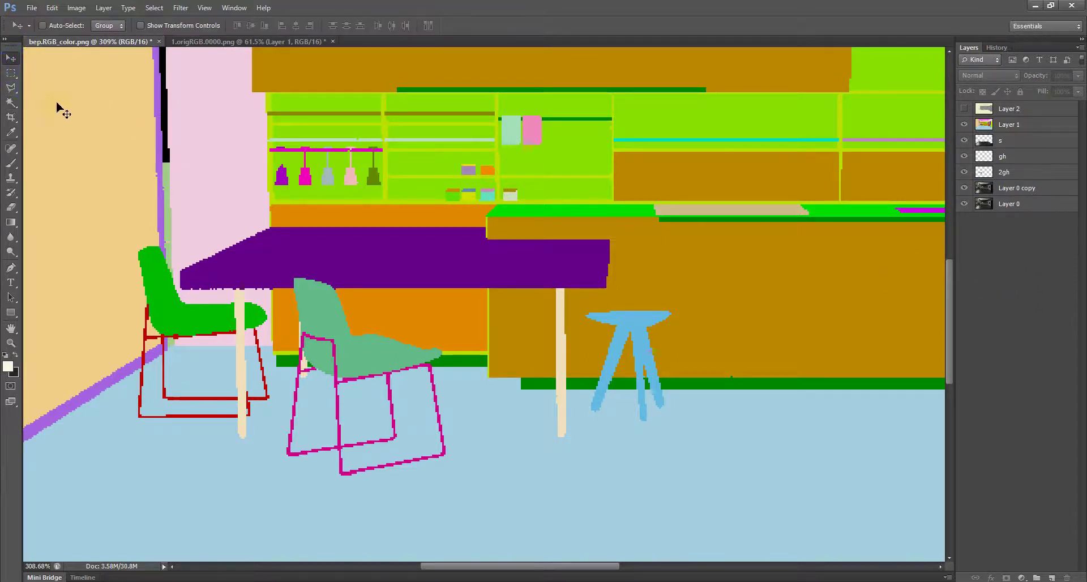
- Hide Layer 1, test-move the s and gh layer contents, and undo the stool move
click(964, 124)
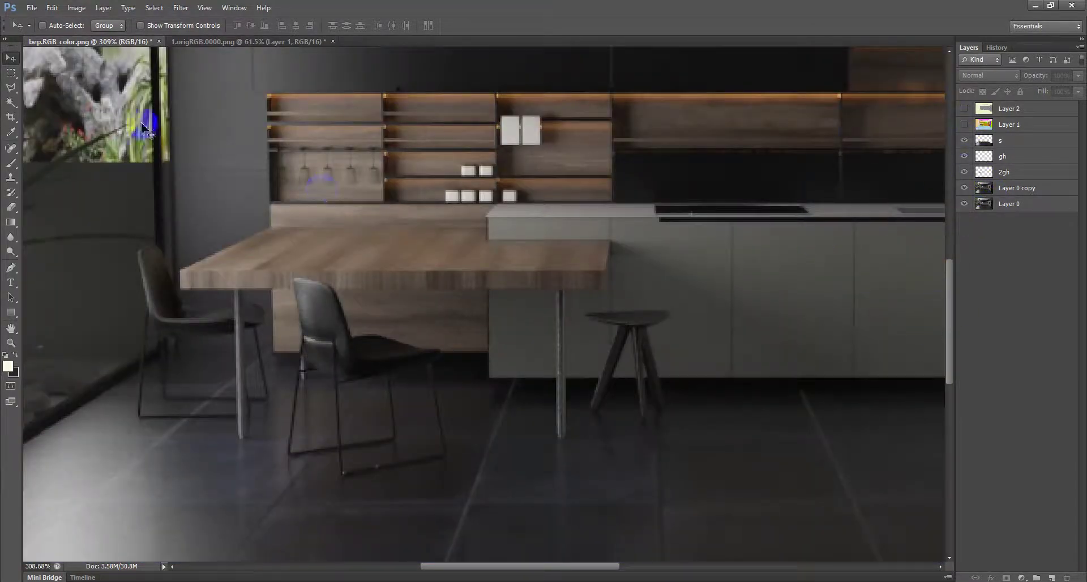
click(1001, 160)
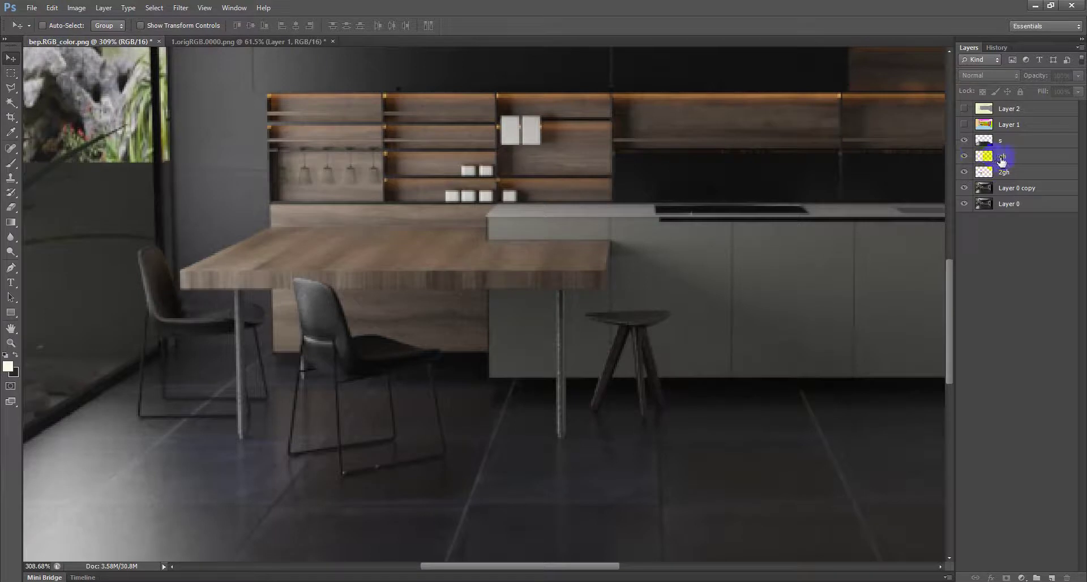
click(1012, 147)
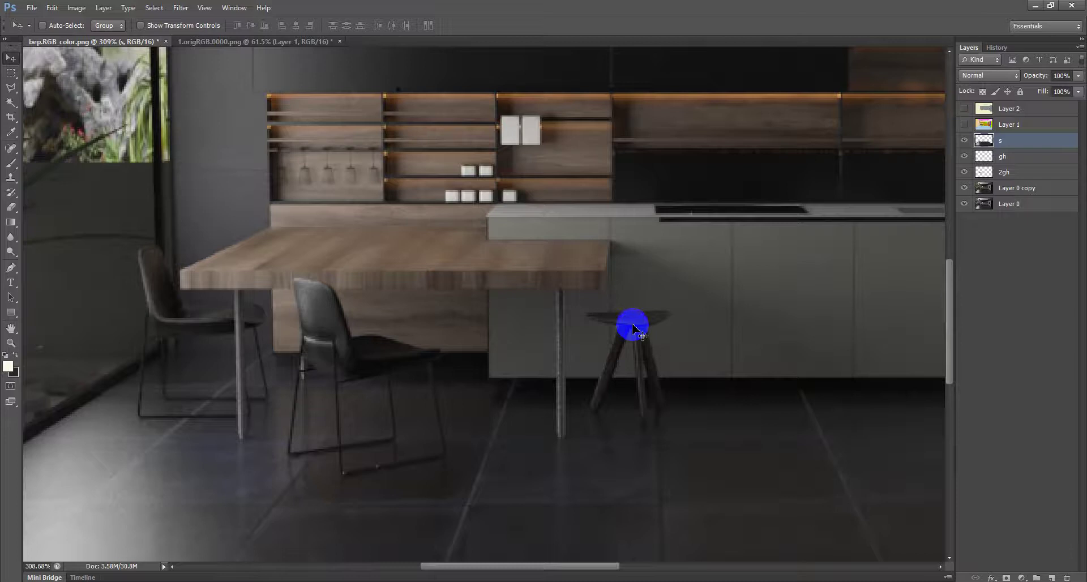
drag(634, 328, 144, 309)
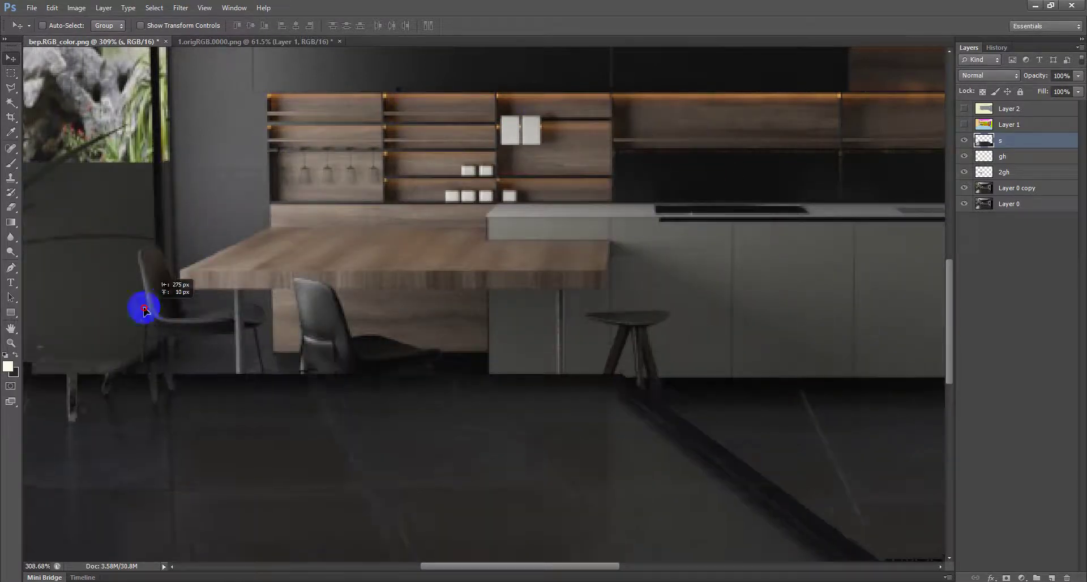
drag(144, 309, 443, 323)
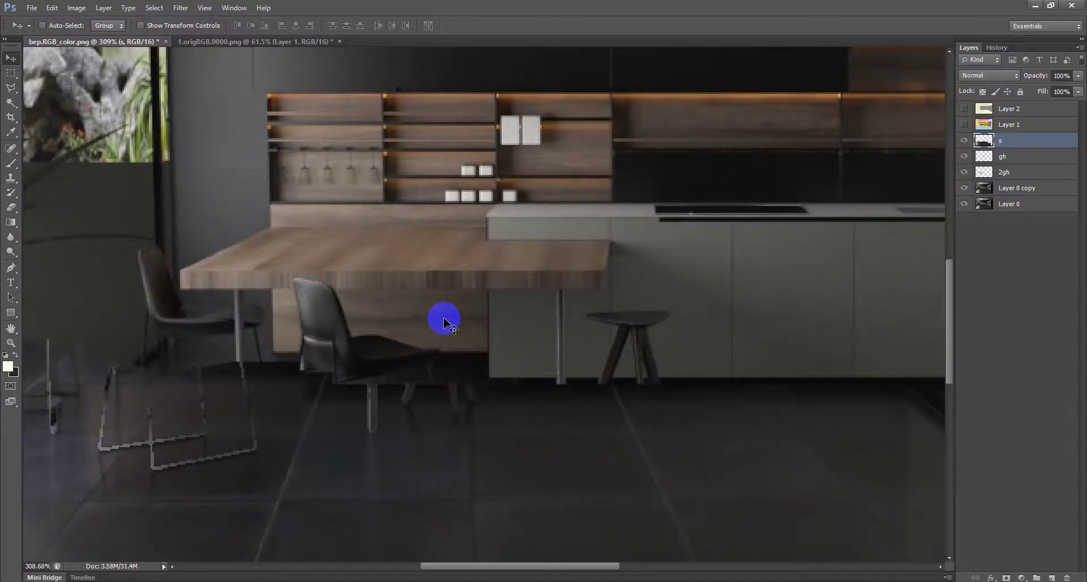
click(1003, 158)
double_click(1003, 158)
click(636, 324)
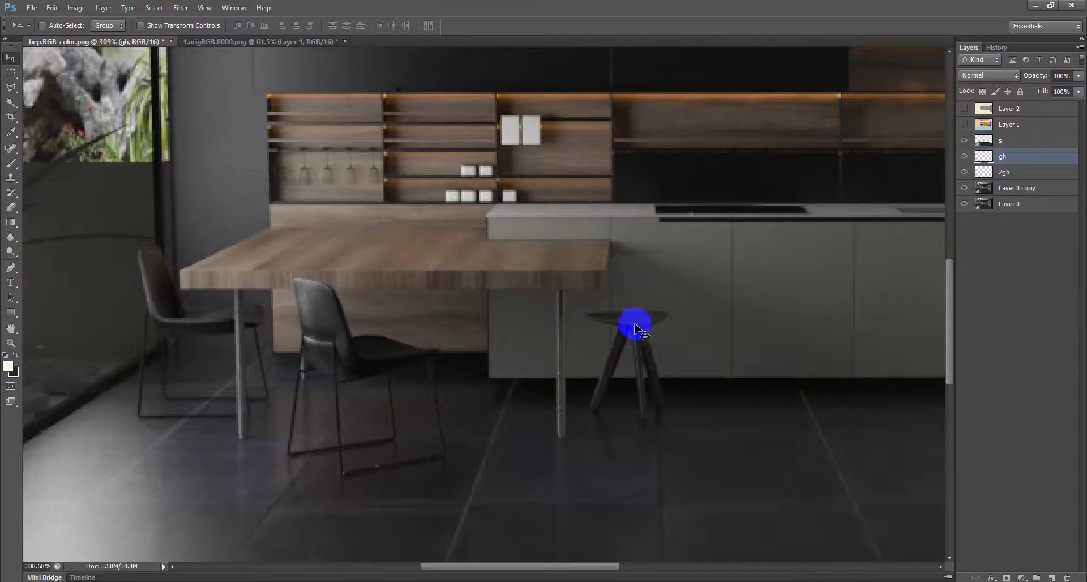
drag(320, 317, 473, 244)
drag(787, 281, 784, 351)
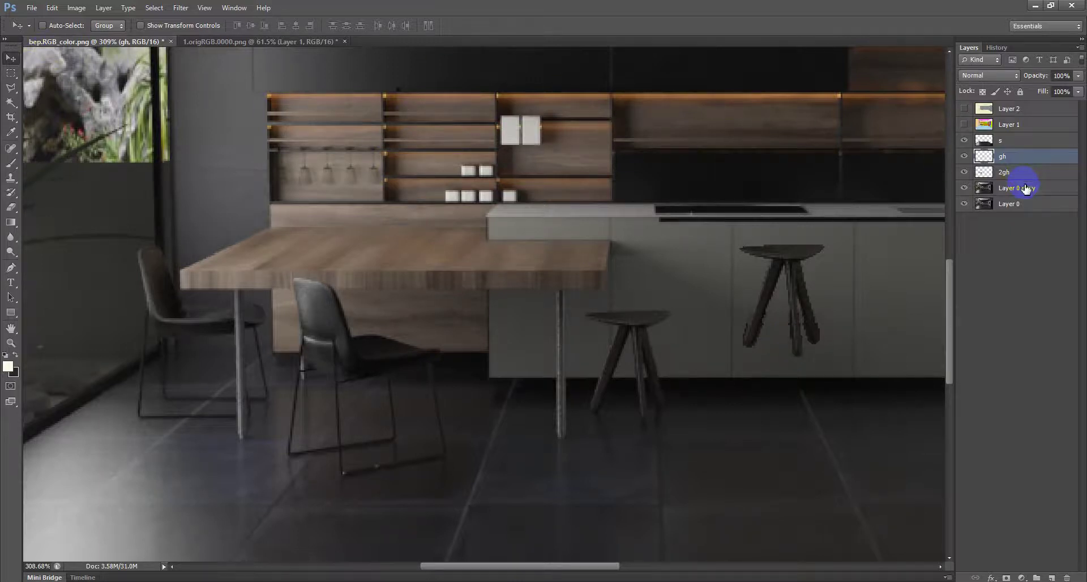
key(ctrl+z)
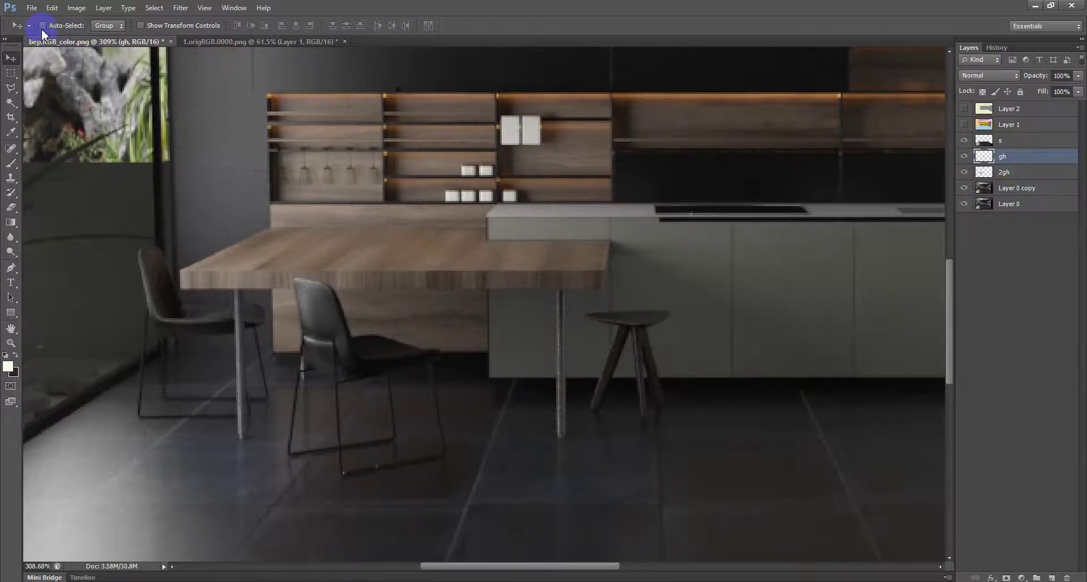
- Enable Auto-Select, pick the 2gh, gh and s layers on the image, and fit the view
click(42, 26)
click(331, 325)
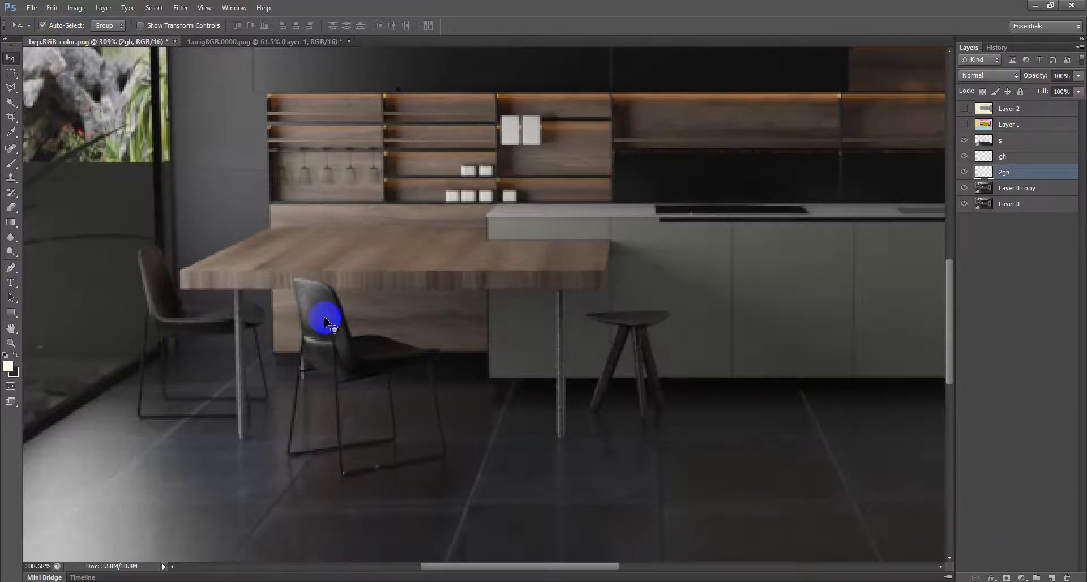
click(626, 311)
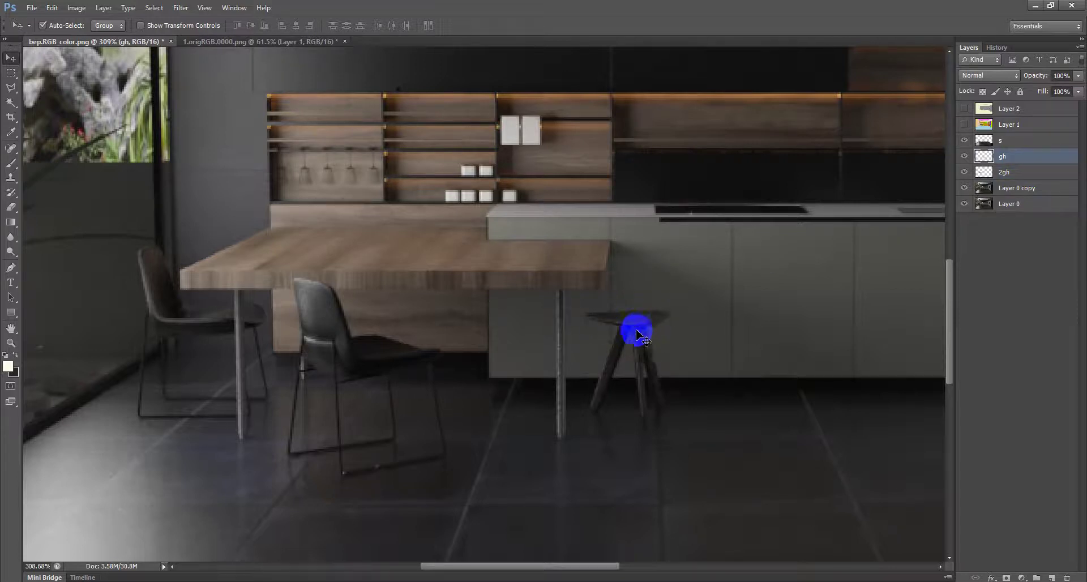
click(502, 470)
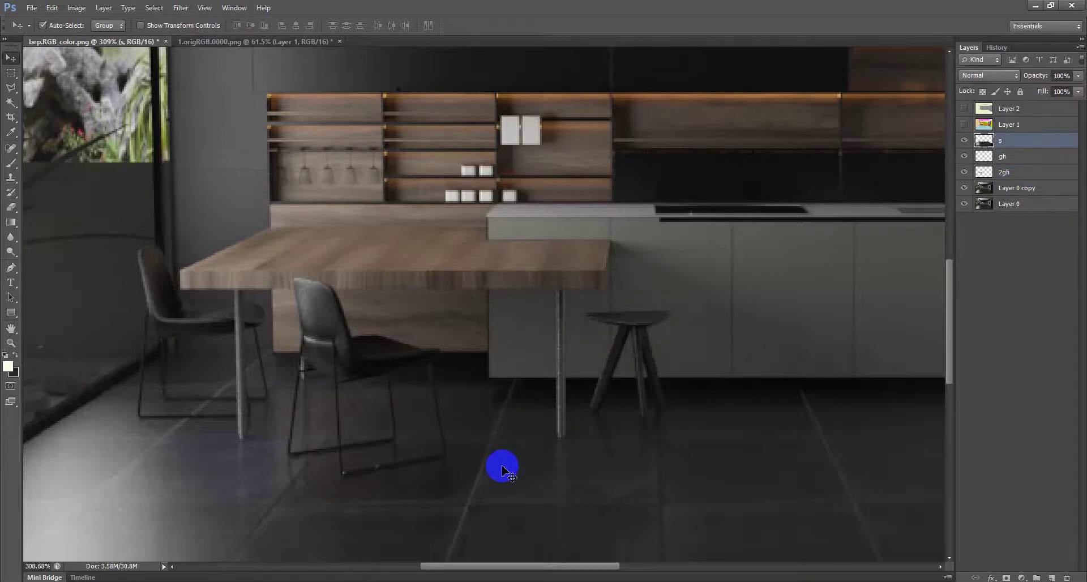
key(ctrl+0)
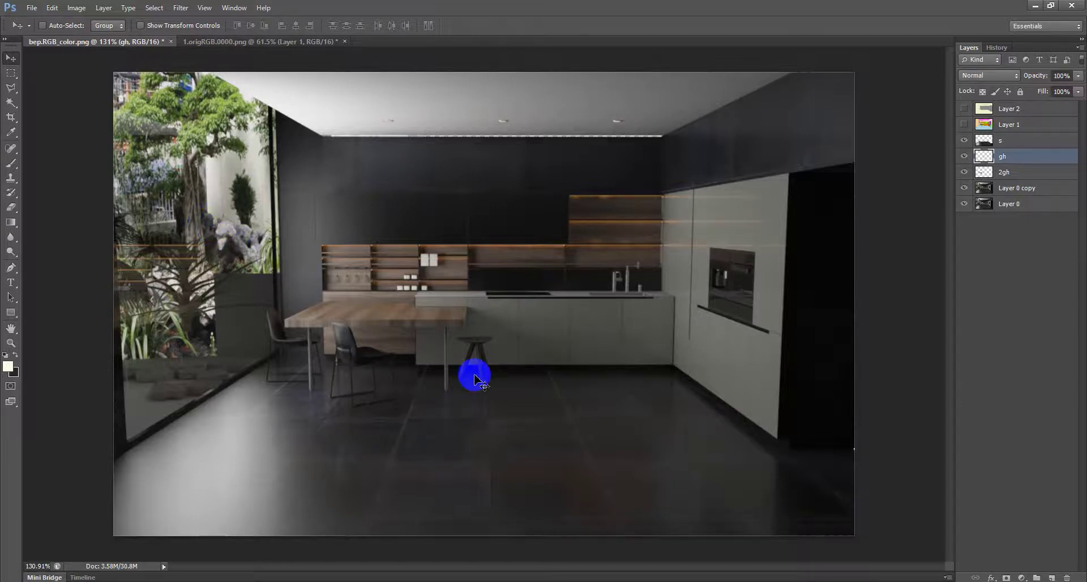
- Give the stool layer gh a midtone Color Balance of +13 red and −26 toward yellow
click(76, 8)
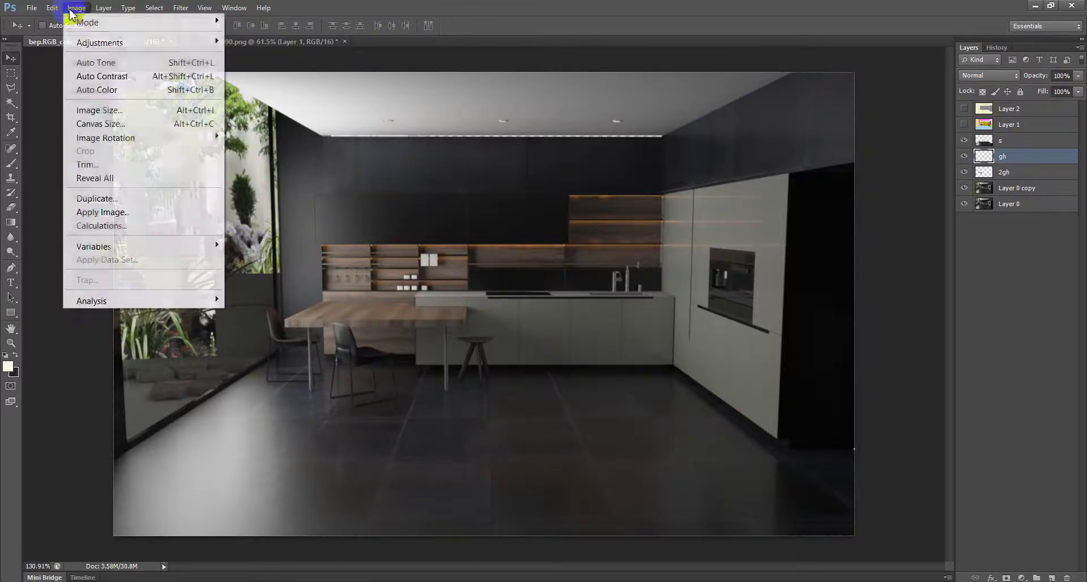
mouse_move(100, 42)
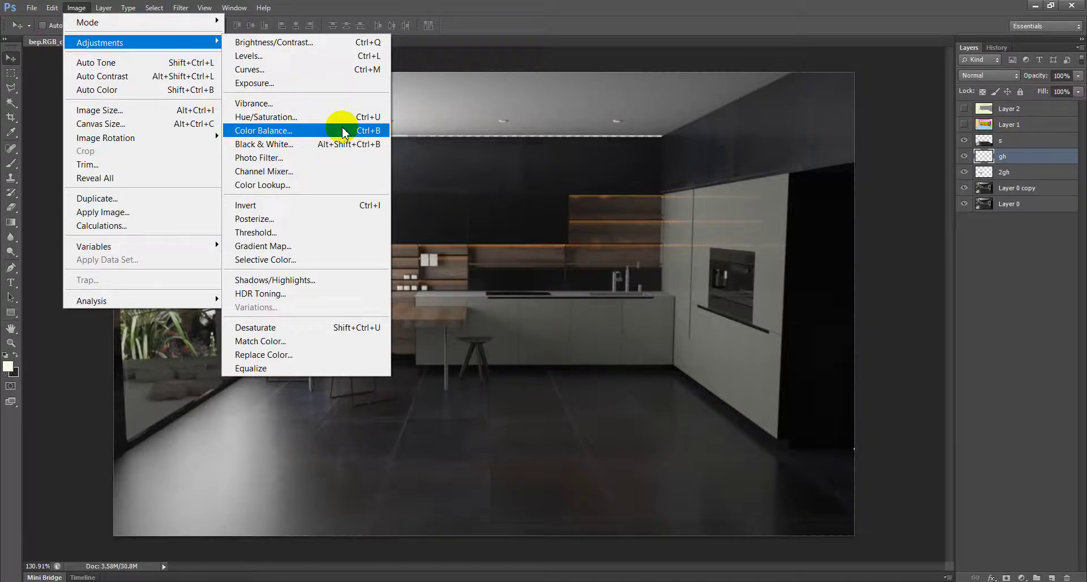
click(344, 130)
mouse_move(784, 411)
mouse_down()
mouse_move(791, 131)
mouse_move(733, 54)
mouse_up()
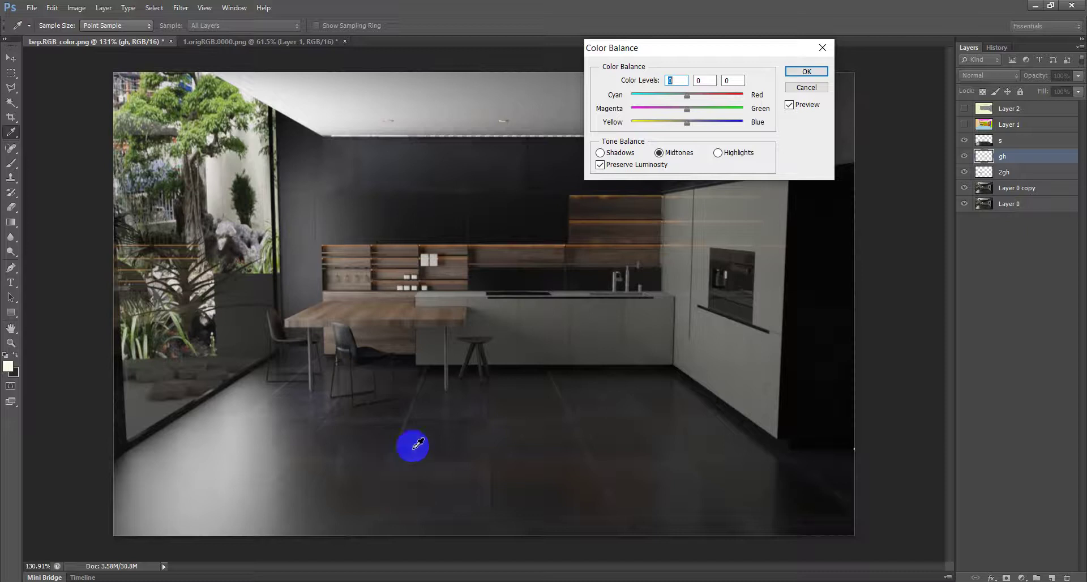
drag(659, 48, 742, 48)
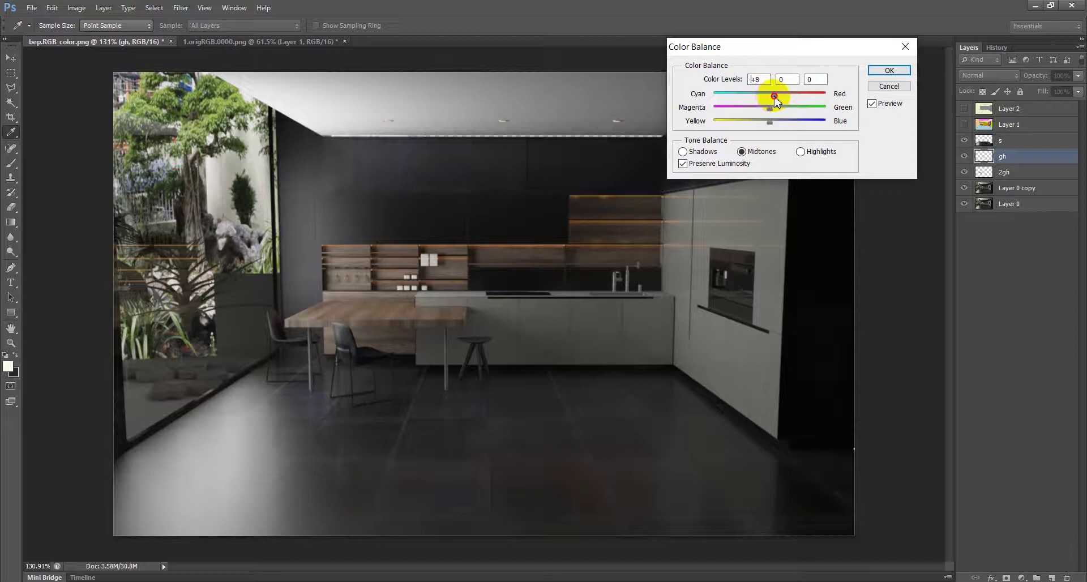
drag(770, 121, 760, 125)
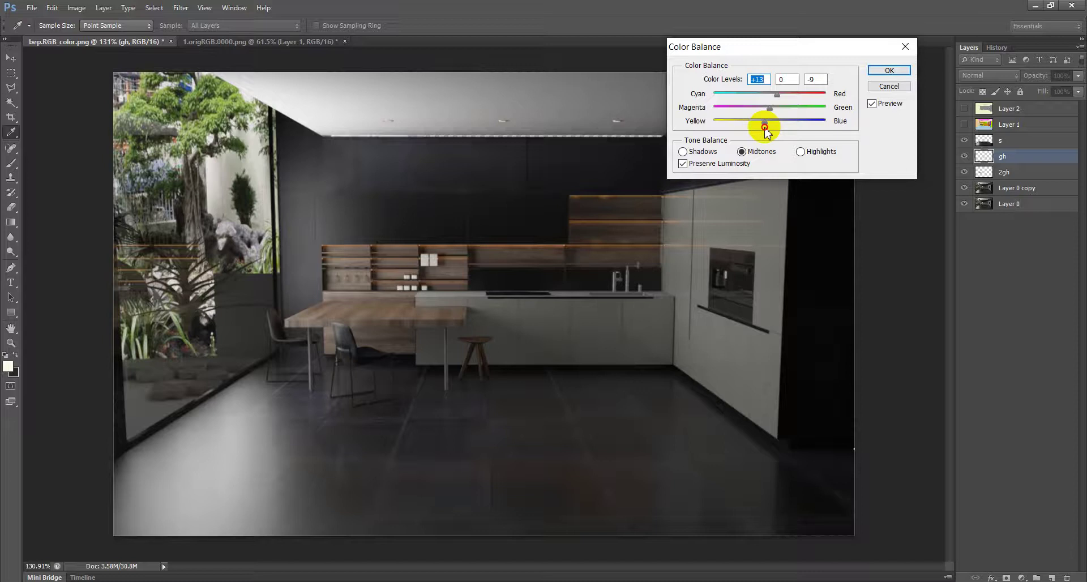
drag(762, 127, 755, 130)
click(889, 70)
key(v)
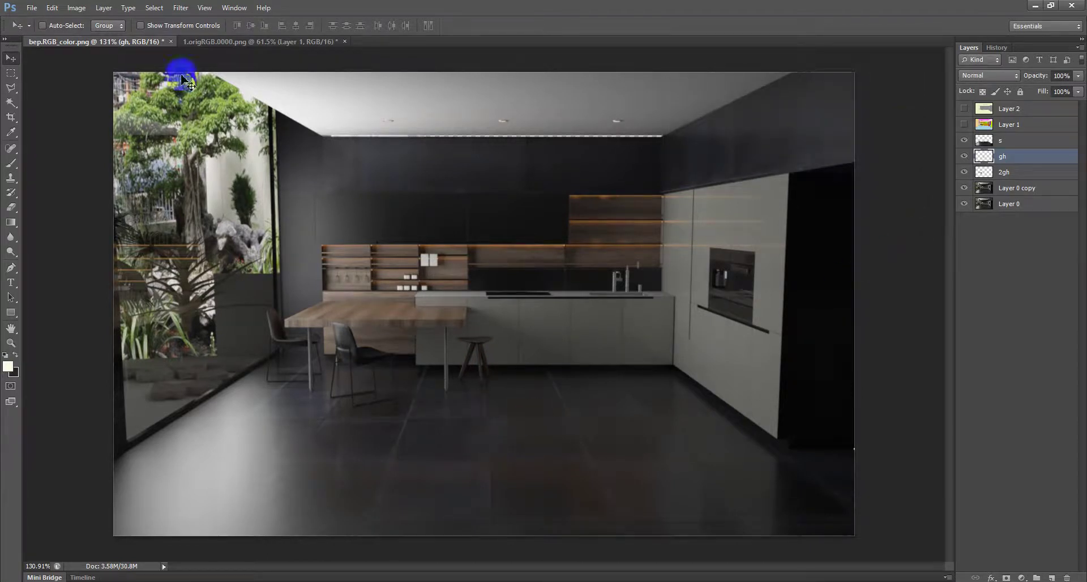
- Toggle Auto-Select off and on, ending with the floor layer s targeted
click(603, 453)
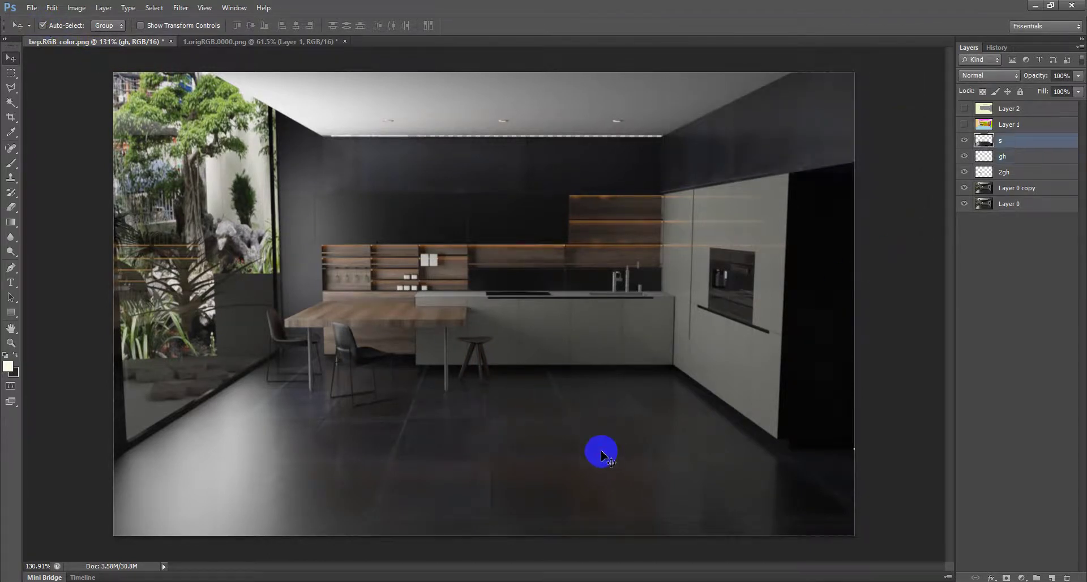
click(42, 25)
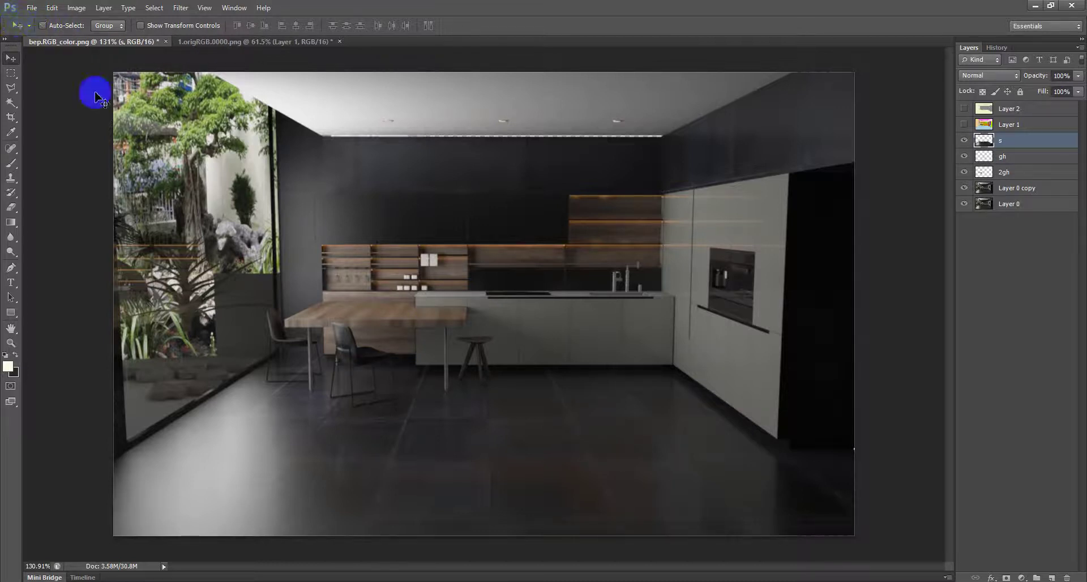
click(1036, 172)
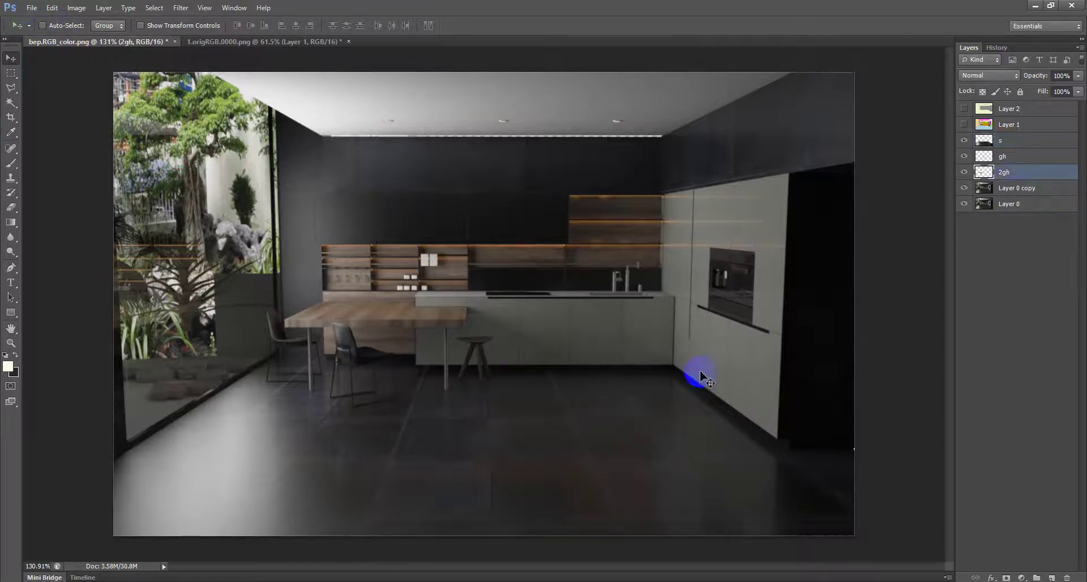
click(43, 25)
click(1013, 141)
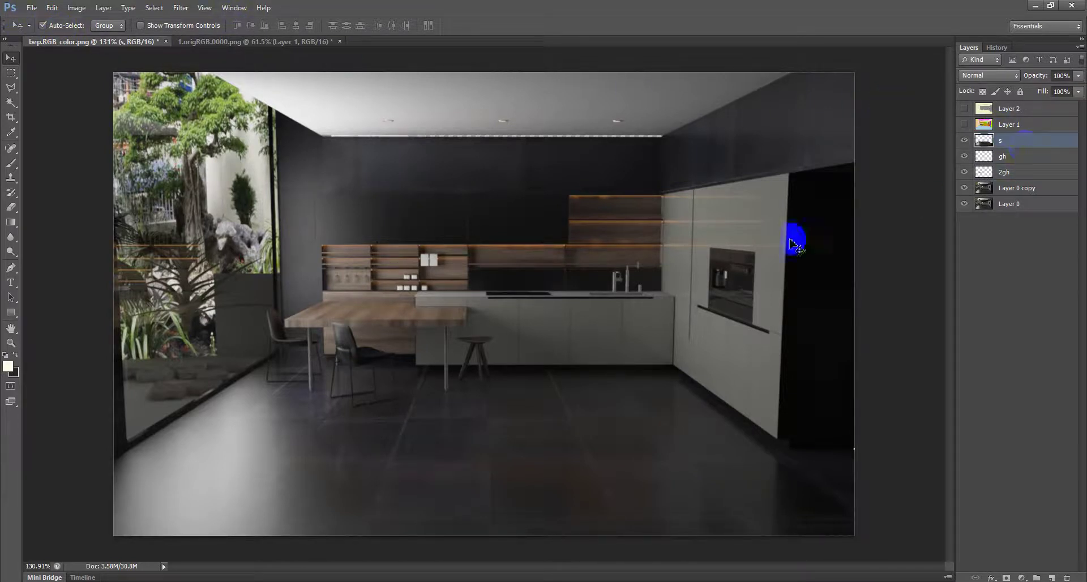
drag(686, 374, 646, 409)
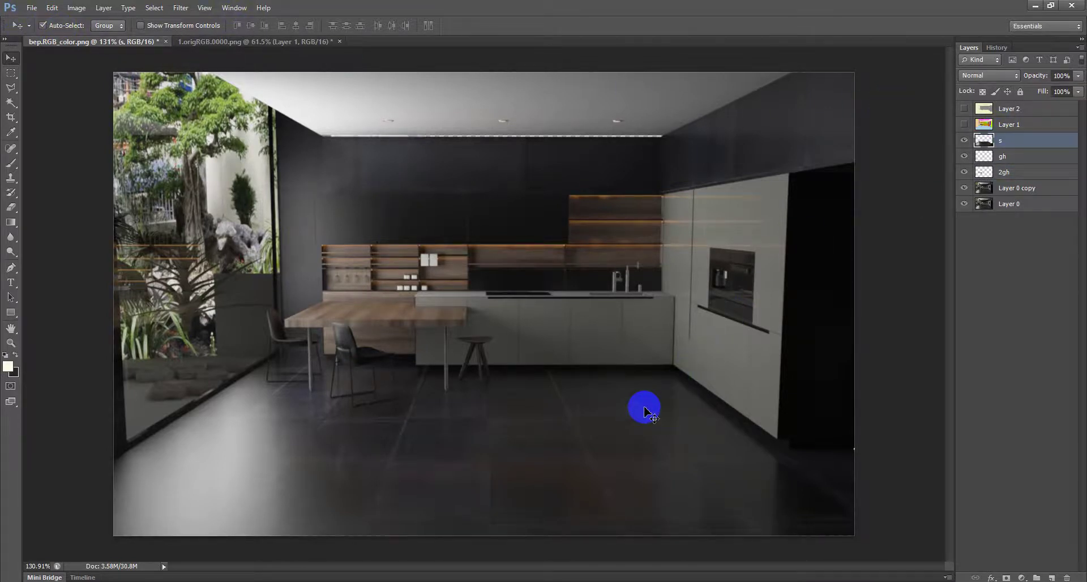
- Shift the floor layer s's Color Balance toward yellow
key(ctrl+b)
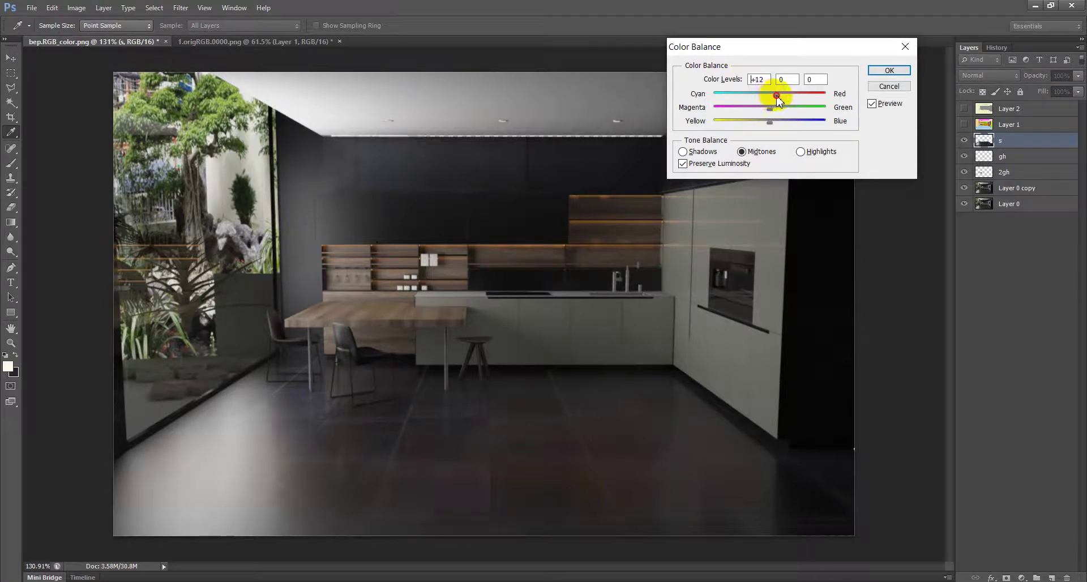
click(770, 97)
drag(769, 122, 759, 123)
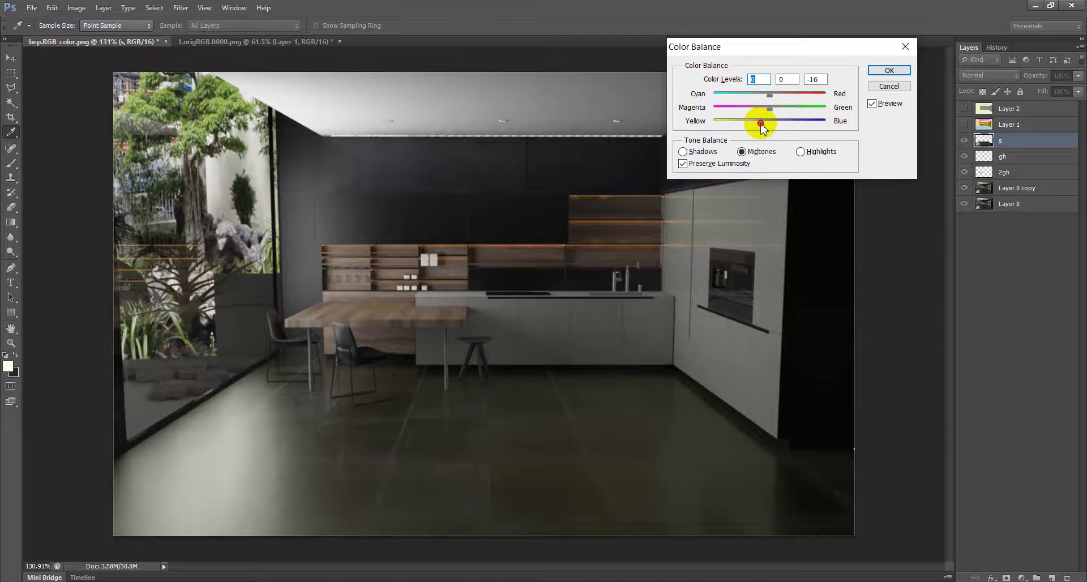
click(887, 71)
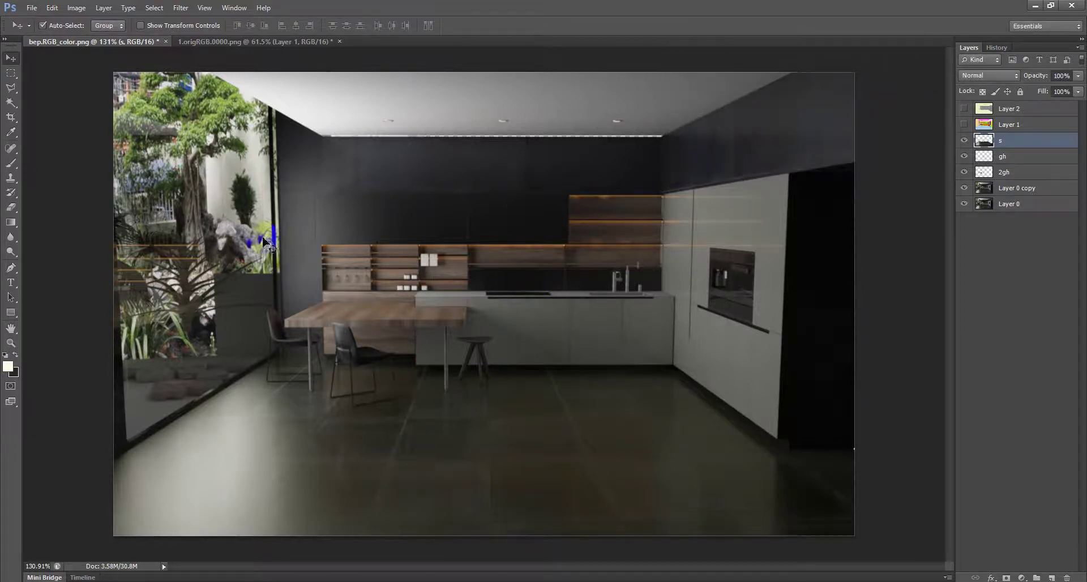
click(76, 9)
mouse_move(100, 43)
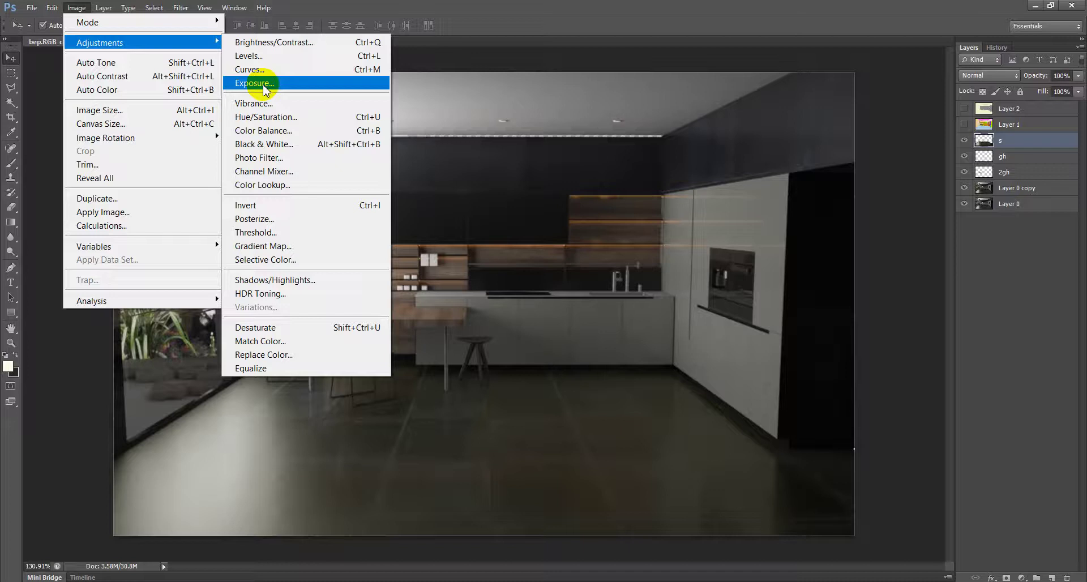
- Set the floor layer s to Brightness 42 with reduced contrast
click(278, 49)
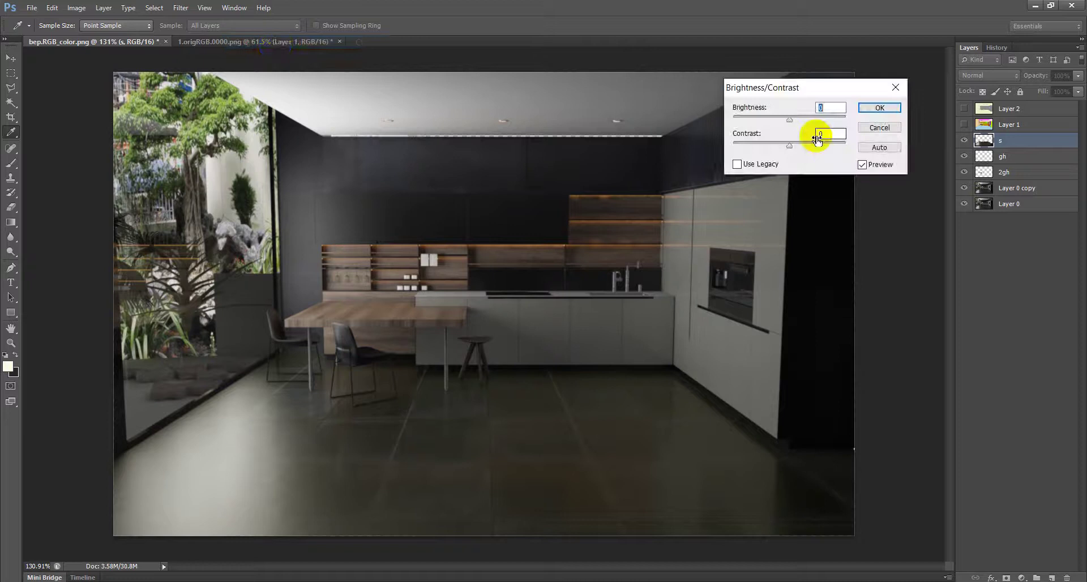
drag(796, 97, 822, 85)
click(736, 181)
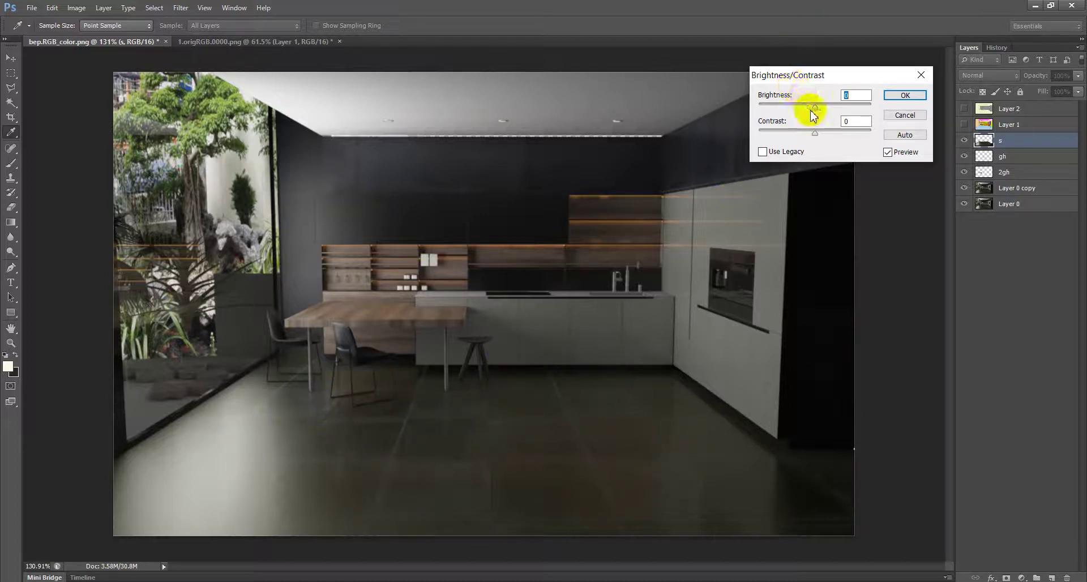
drag(816, 108, 830, 106)
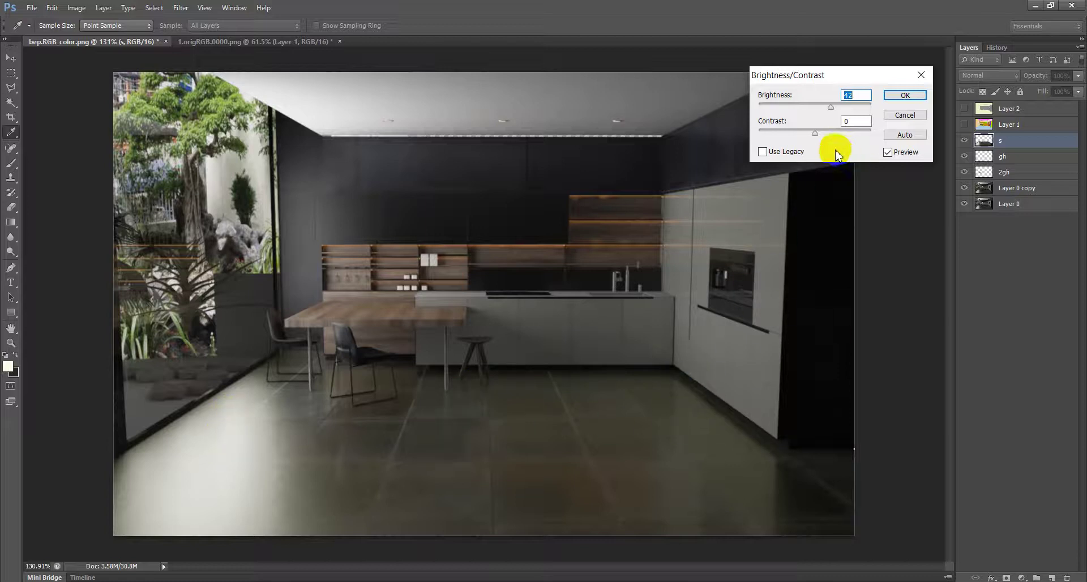
drag(813, 135, 785, 140)
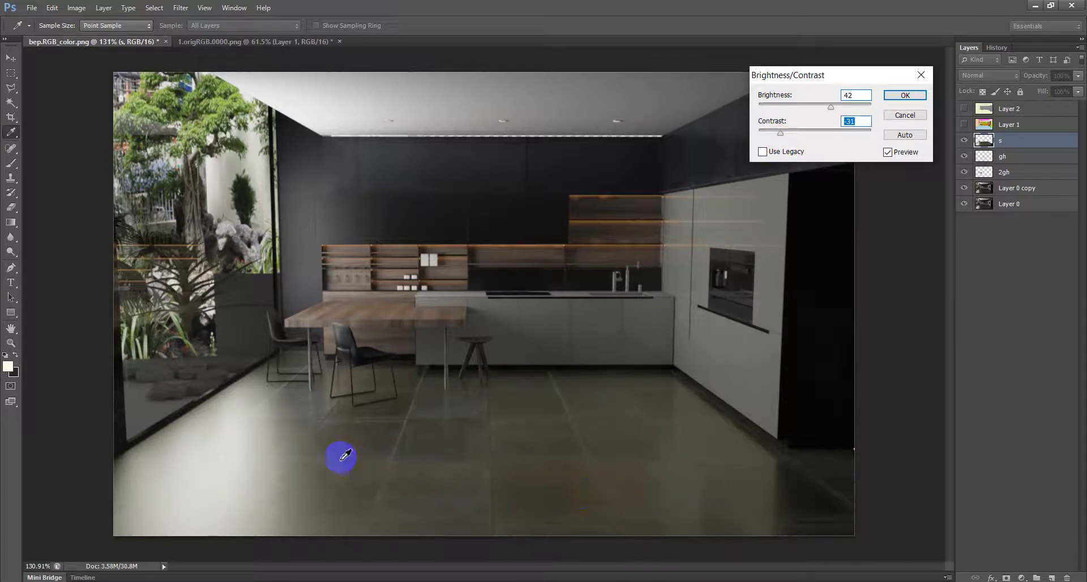
click(905, 96)
key(v)
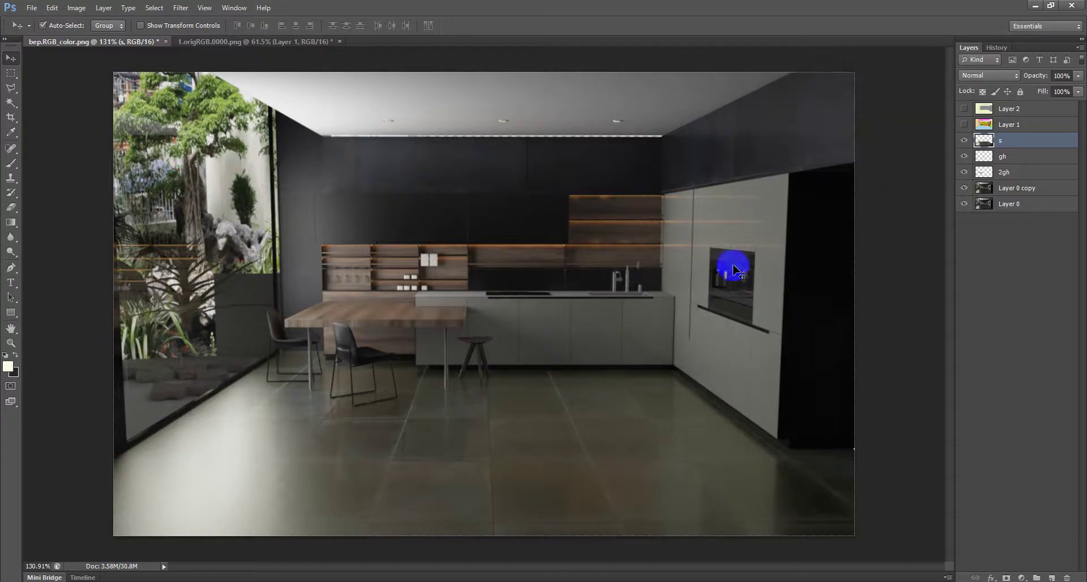
drag(729, 269, 707, 271)
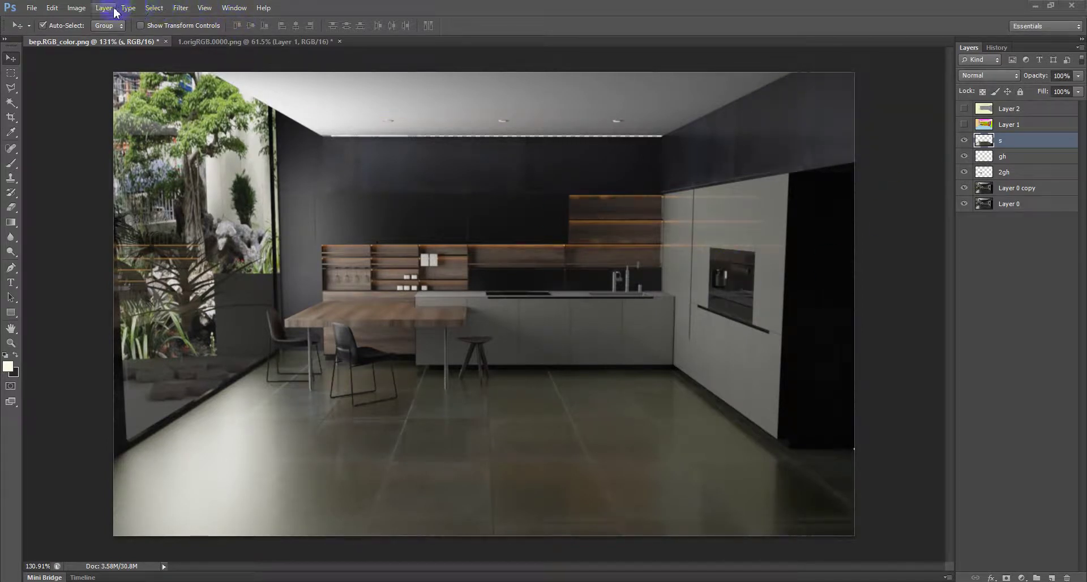
click(88, 8)
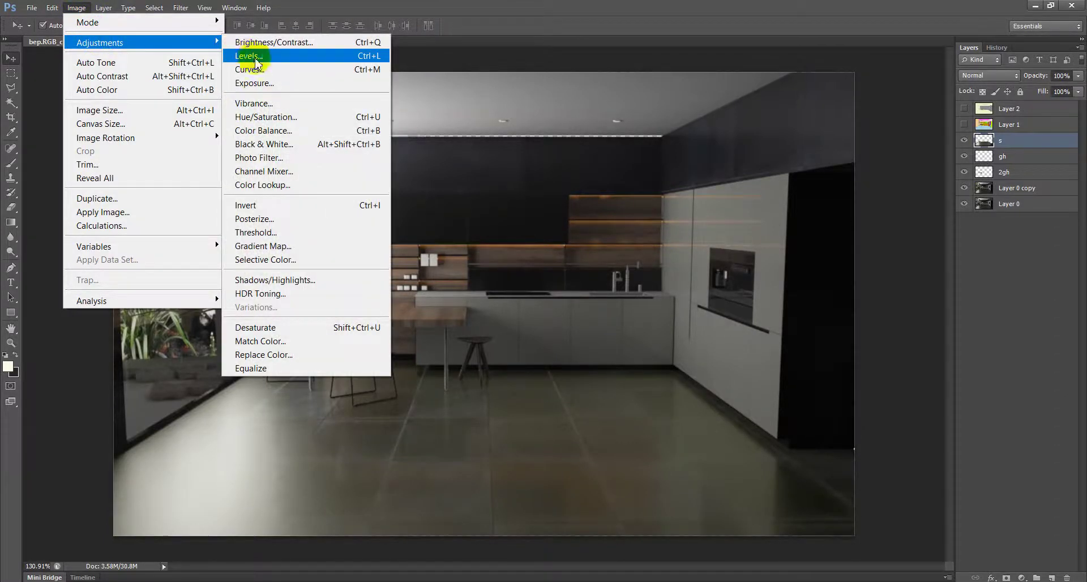
click(290, 117)
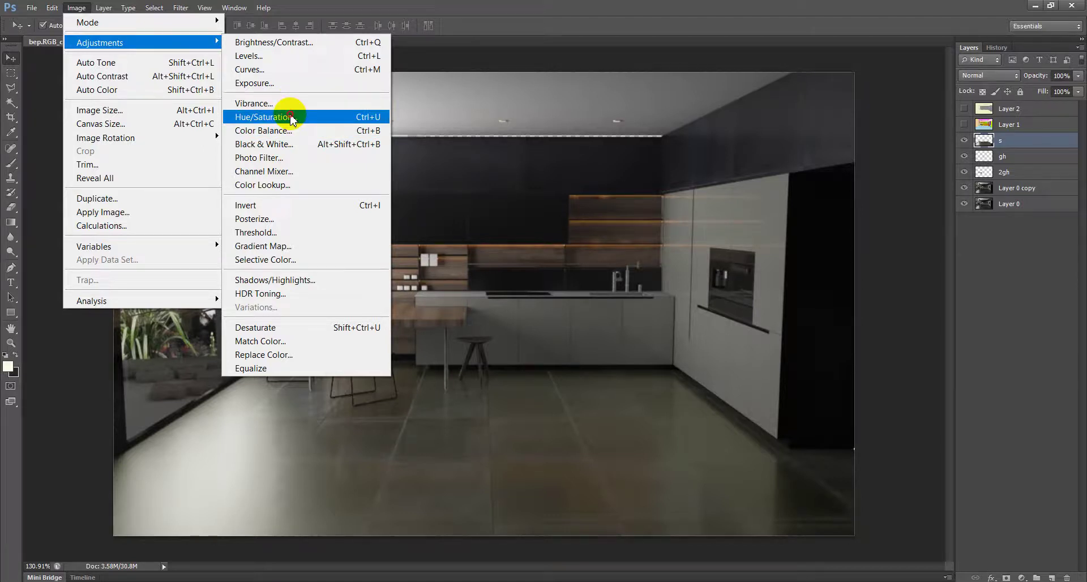
mouse_move(940, 141)
mouse_down()
mouse_move(951, 98)
mouse_move(934, 85)
mouse_up()
drag(920, 185, 955, 189)
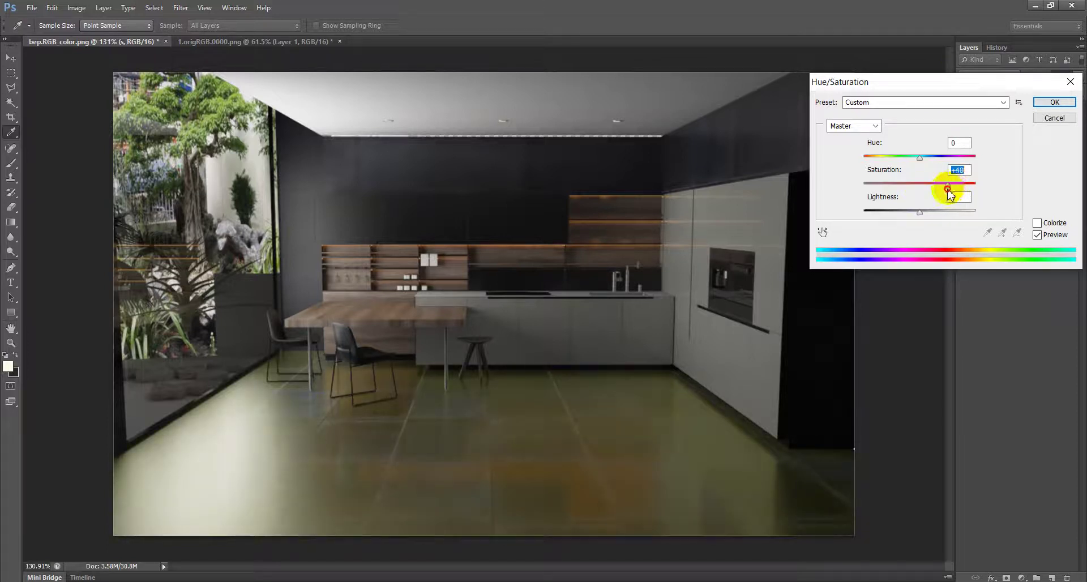
drag(949, 191, 886, 196)
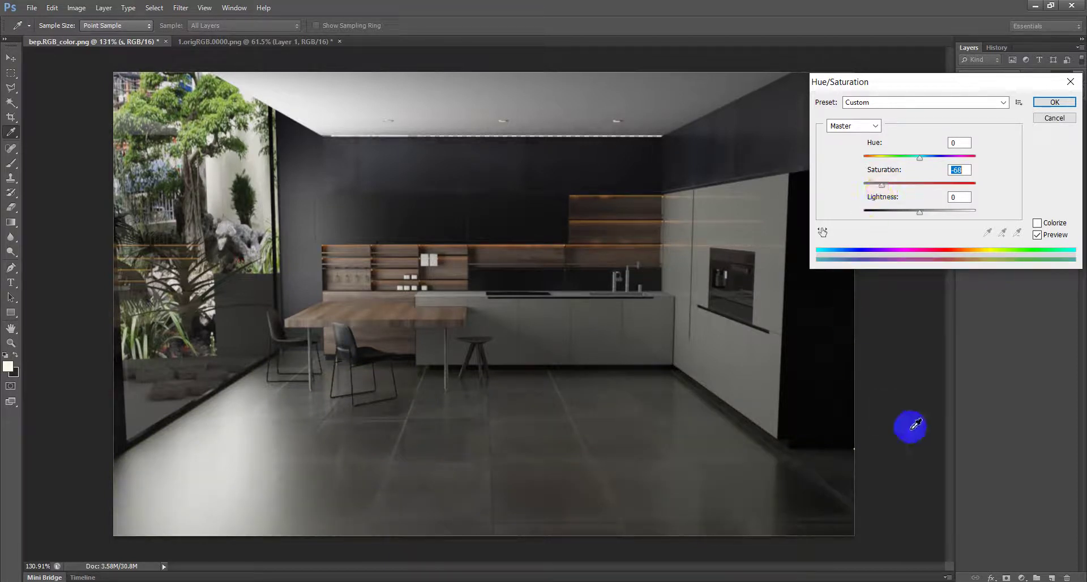
drag(889, 186, 910, 184)
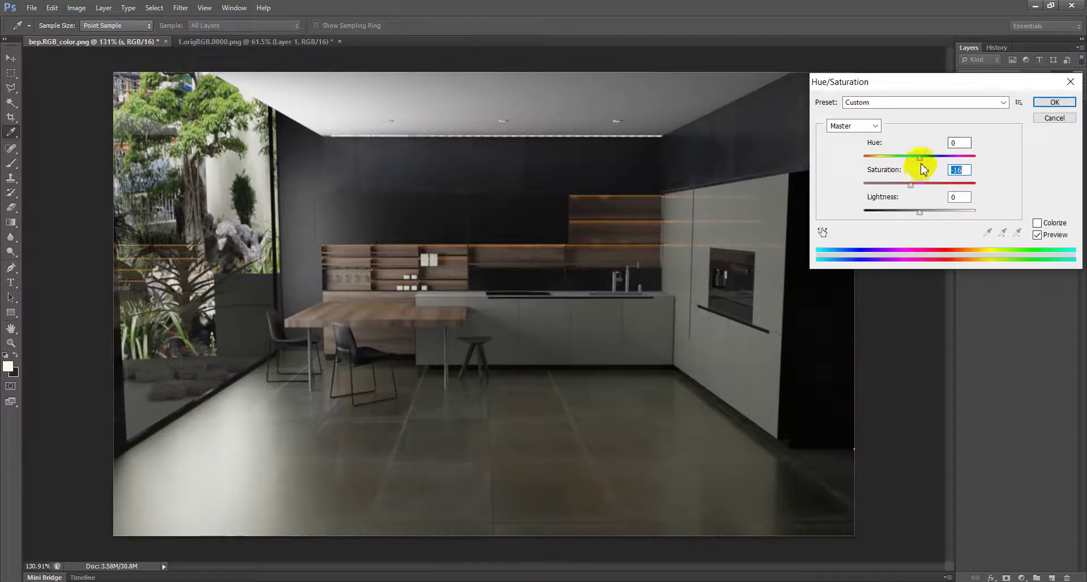
mouse_move(918, 159)
mouse_down()
mouse_move(871, 168)
mouse_move(912, 177)
mouse_move(929, 168)
mouse_move(861, 170)
mouse_move(937, 172)
mouse_move(909, 165)
mouse_move(921, 169)
mouse_up()
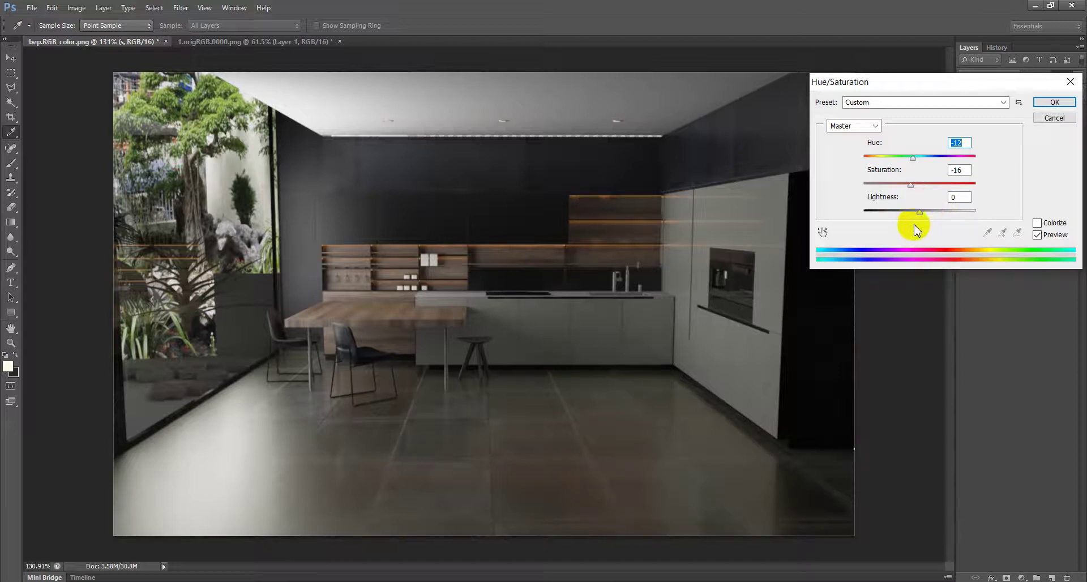
drag(919, 215, 923, 220)
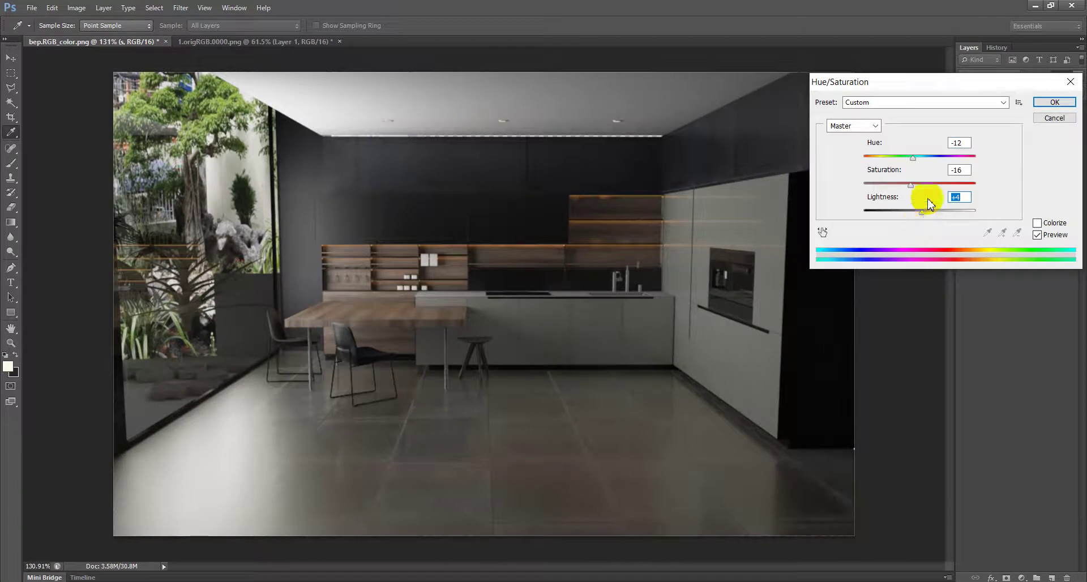
drag(929, 82, 743, 78)
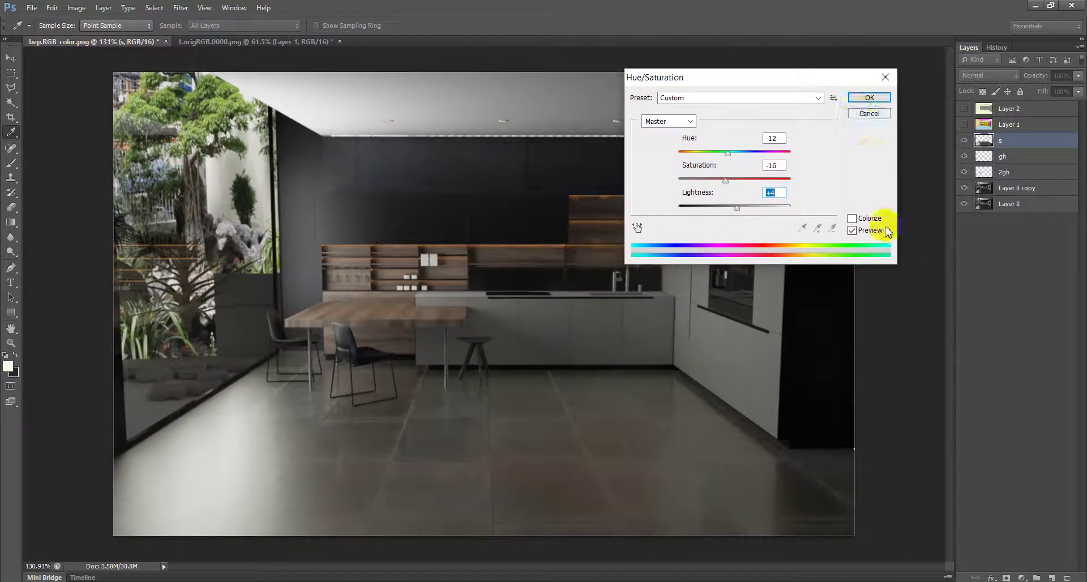
click(872, 114)
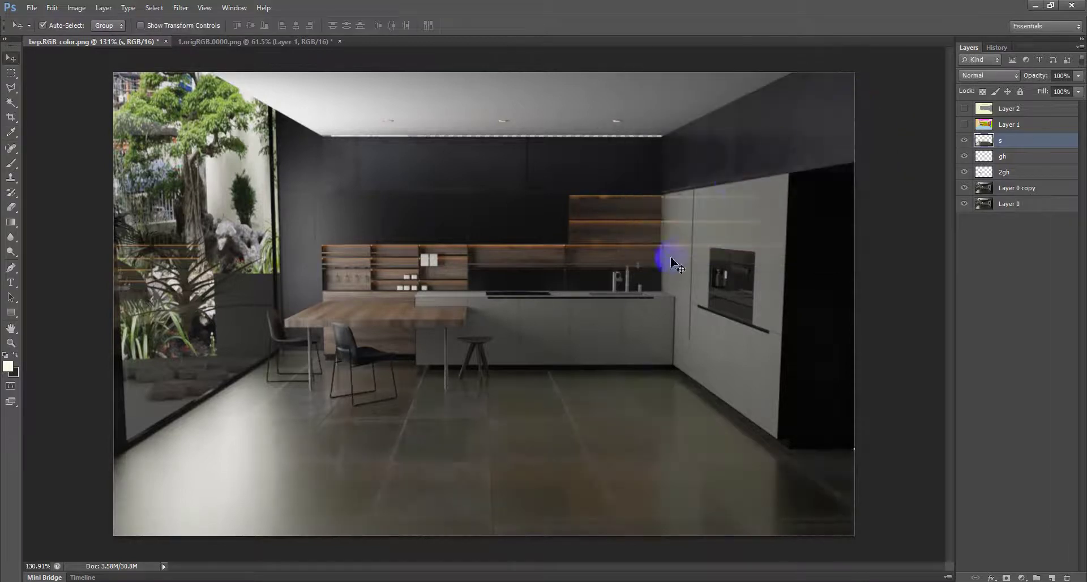
click(76, 8)
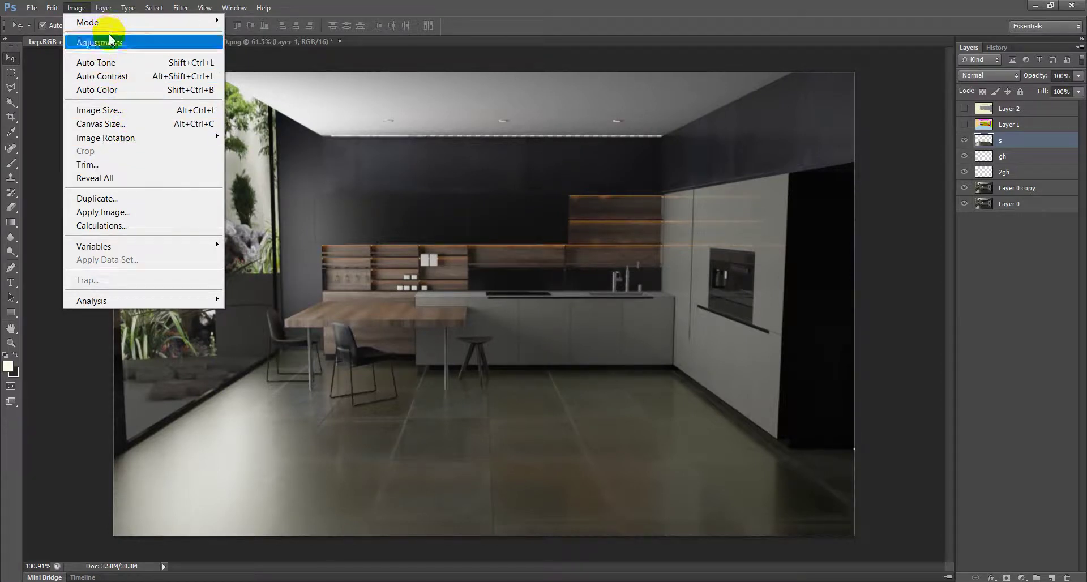
mouse_move(100, 42)
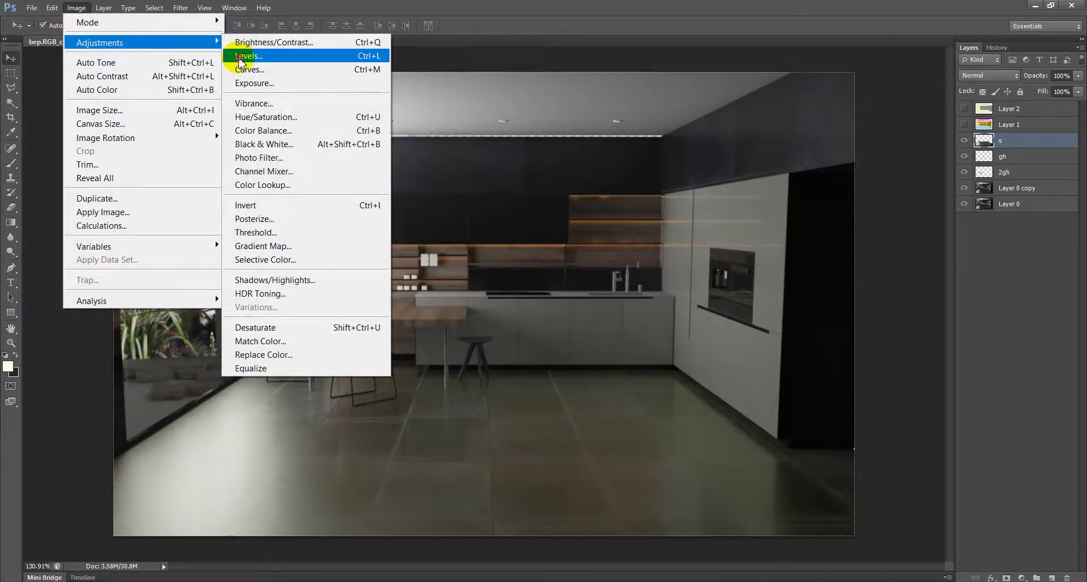
click(240, 61)
mouse_move(565, 393)
mouse_down()
mouse_move(636, 351)
mouse_move(886, 117)
mouse_up()
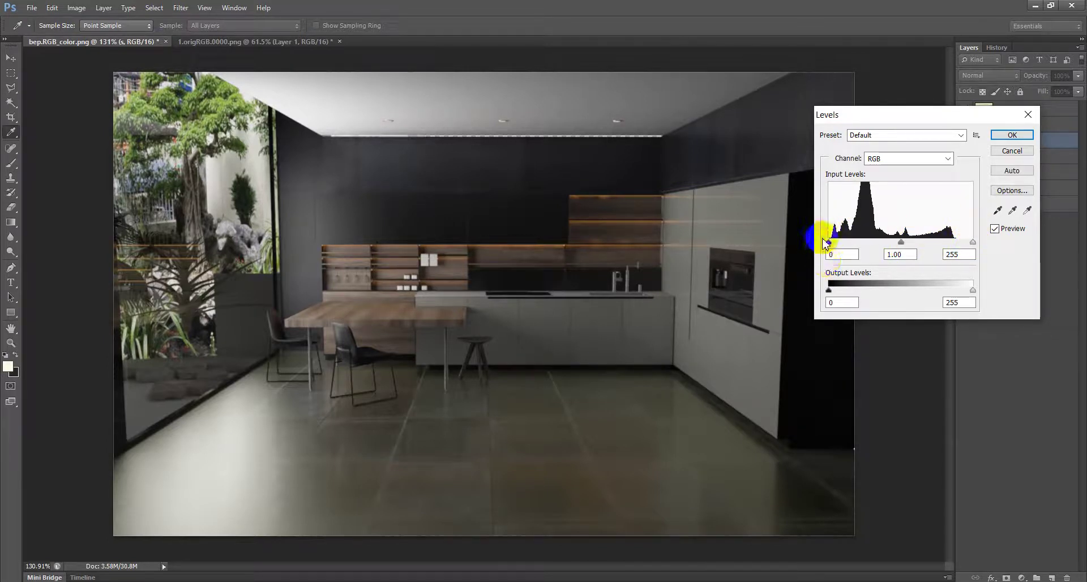
drag(829, 244, 835, 246)
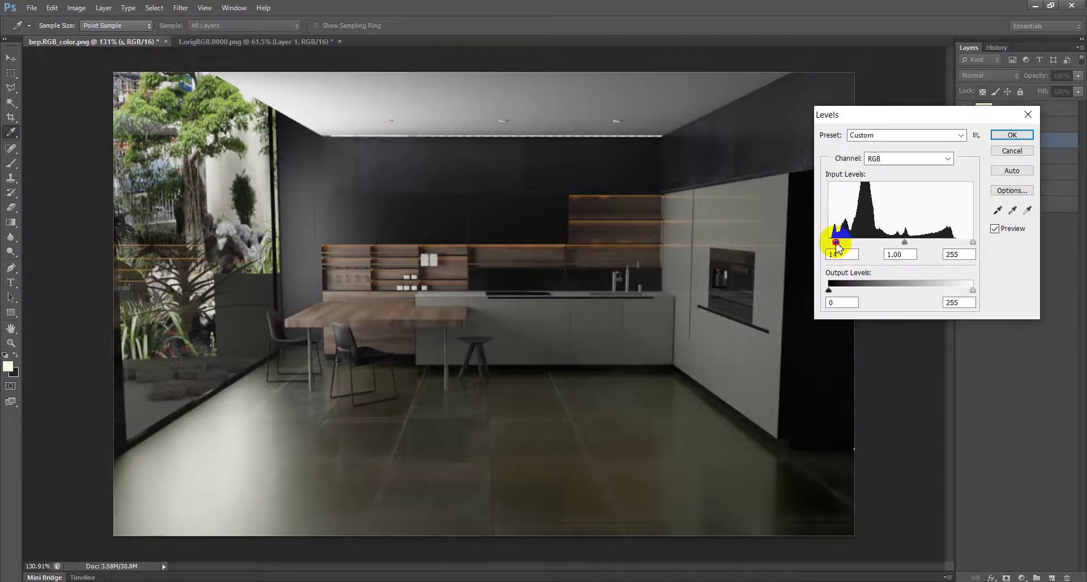
drag(838, 247, 831, 243)
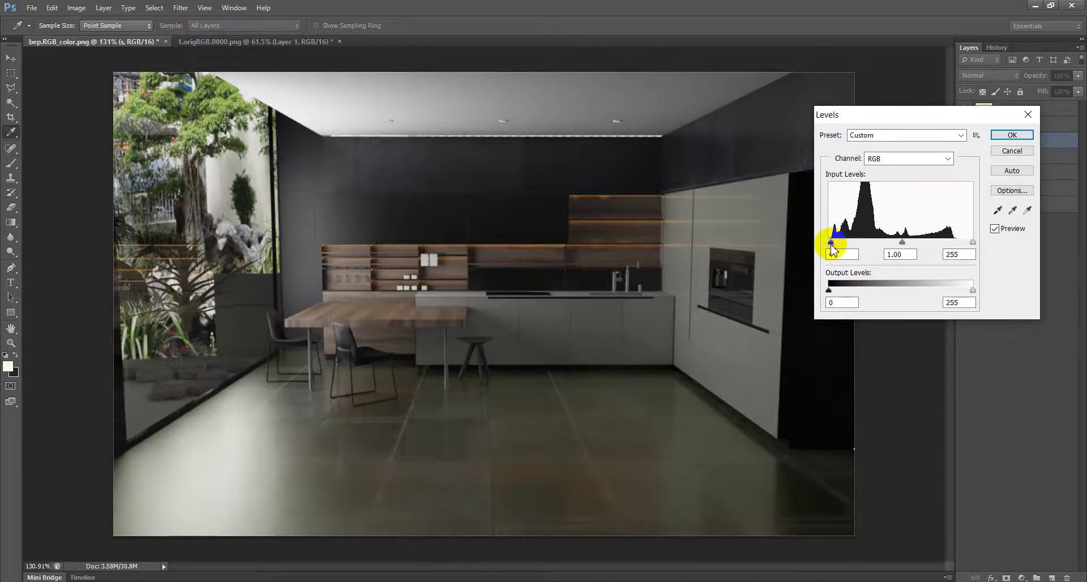
drag(974, 243, 888, 243)
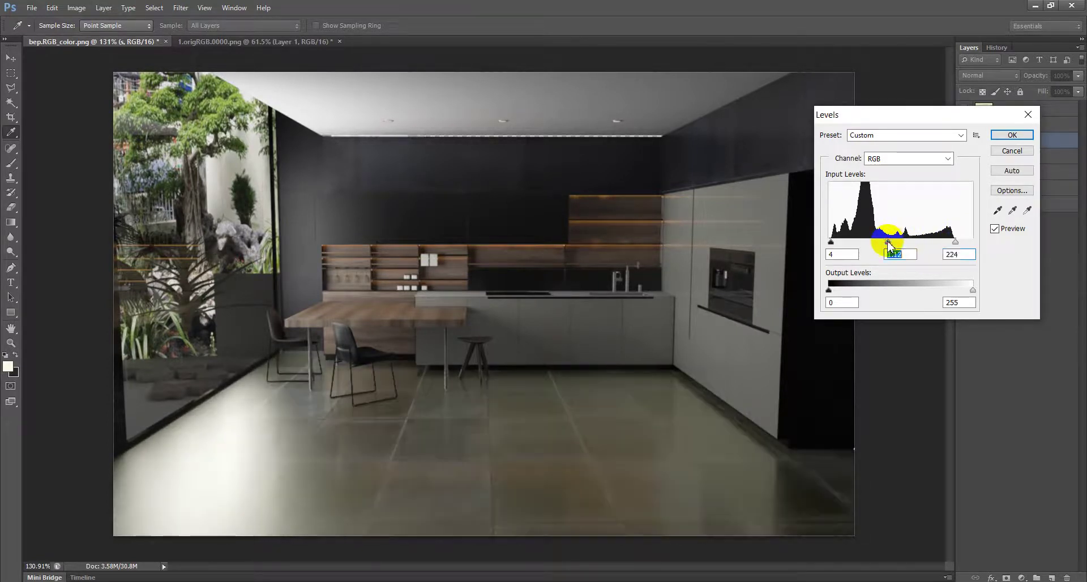
key(Escape)
key(v)
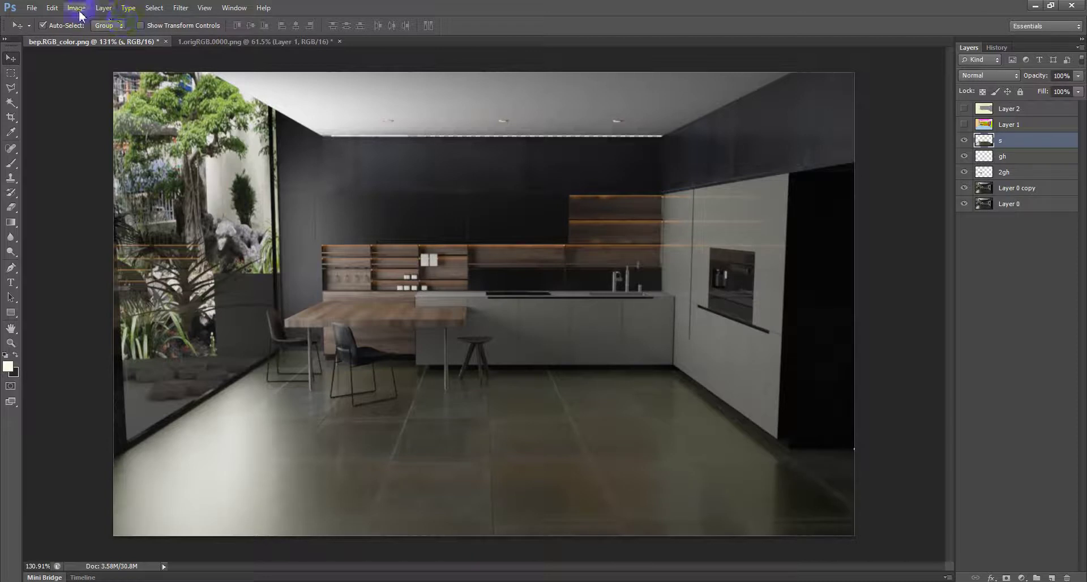
- Apply a Curves adjustment to floor layer s, reshaping shadow, midtone and highlight points for a yellowish tint
click(78, 9)
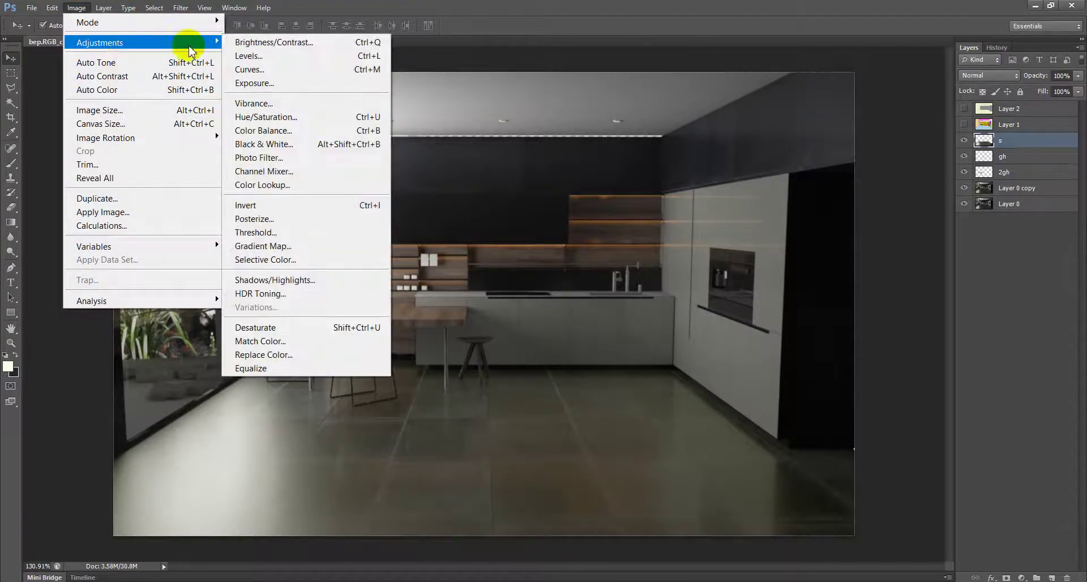
click(367, 75)
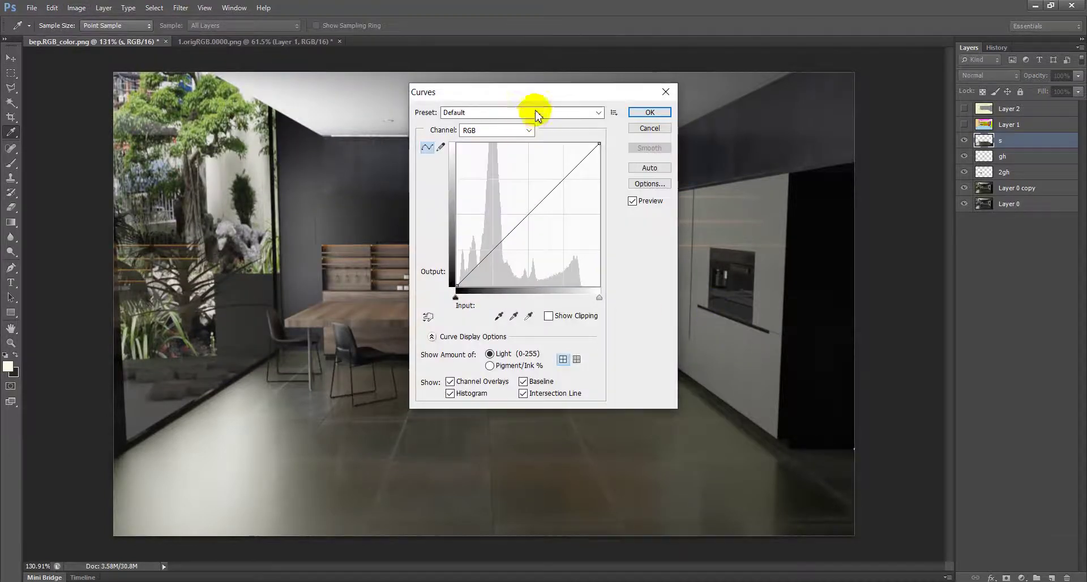
drag(527, 102, 860, 116)
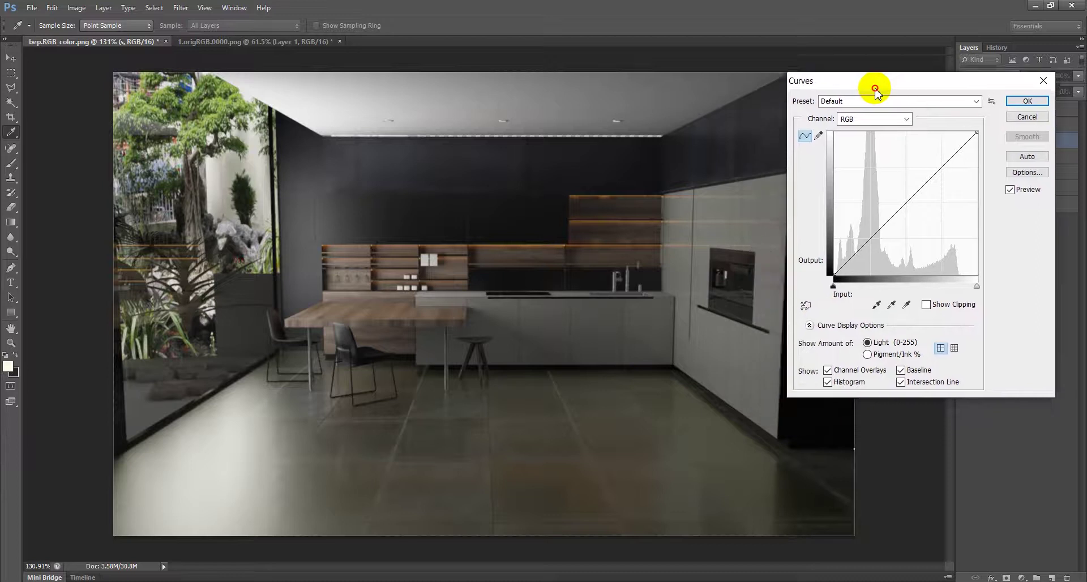
drag(832, 110, 881, 74)
drag(852, 256, 857, 263)
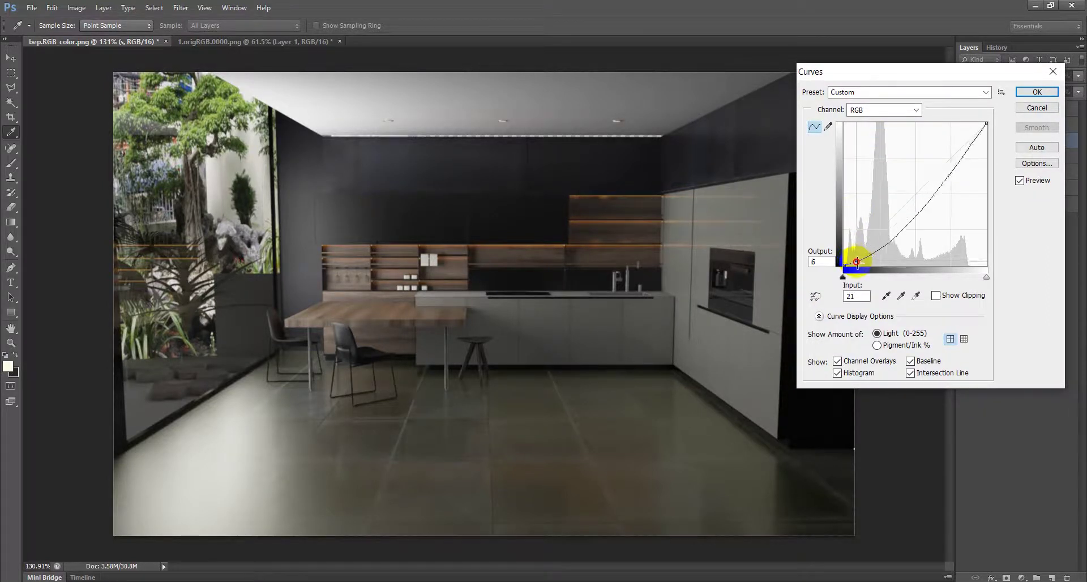
drag(861, 264, 853, 256)
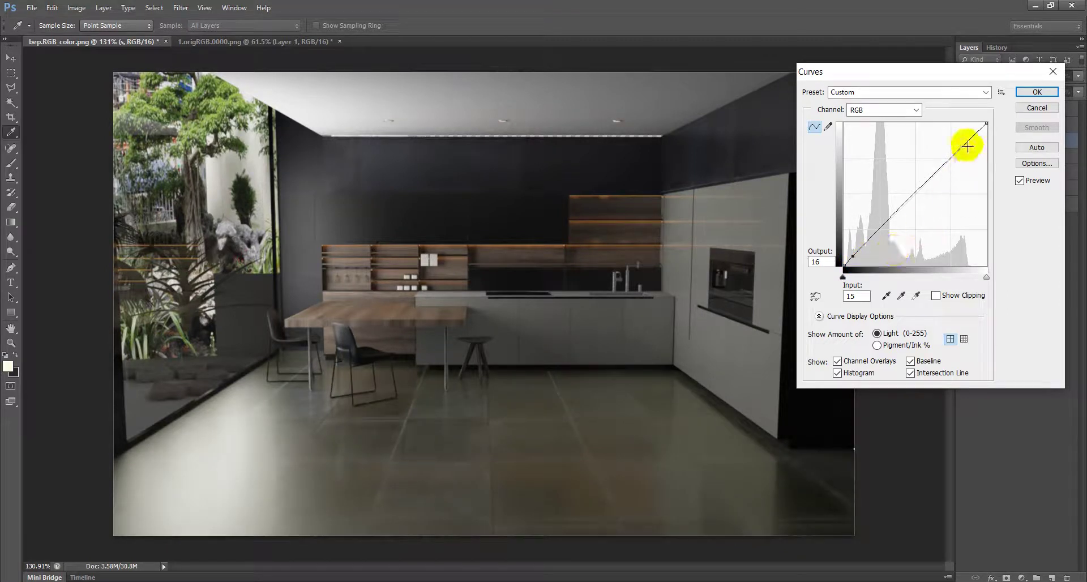
drag(964, 145, 954, 123)
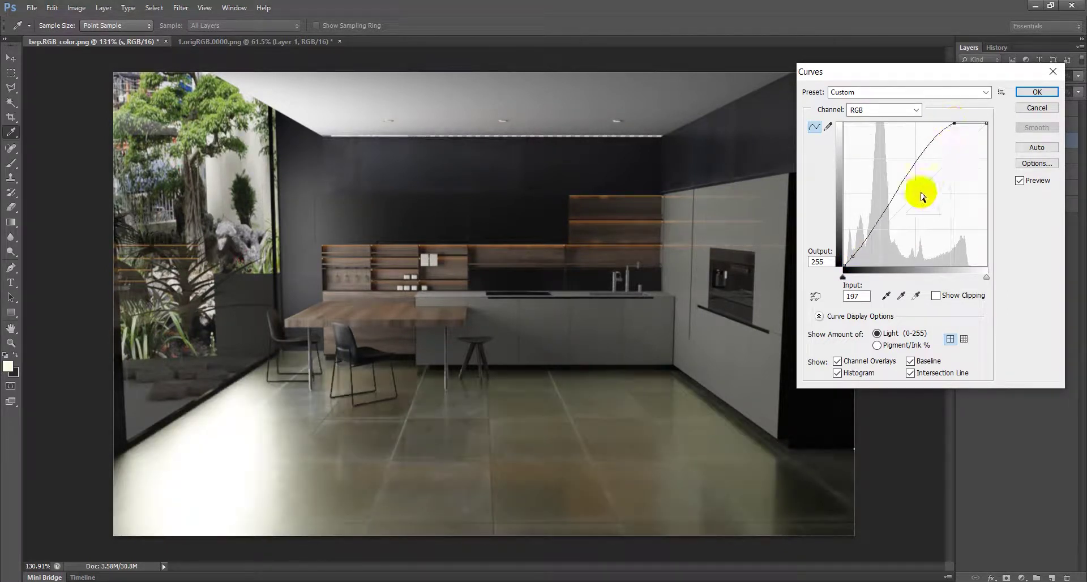
mouse_move(890, 201)
mouse_down()
mouse_move(900, 220)
mouse_move(923, 195)
mouse_up()
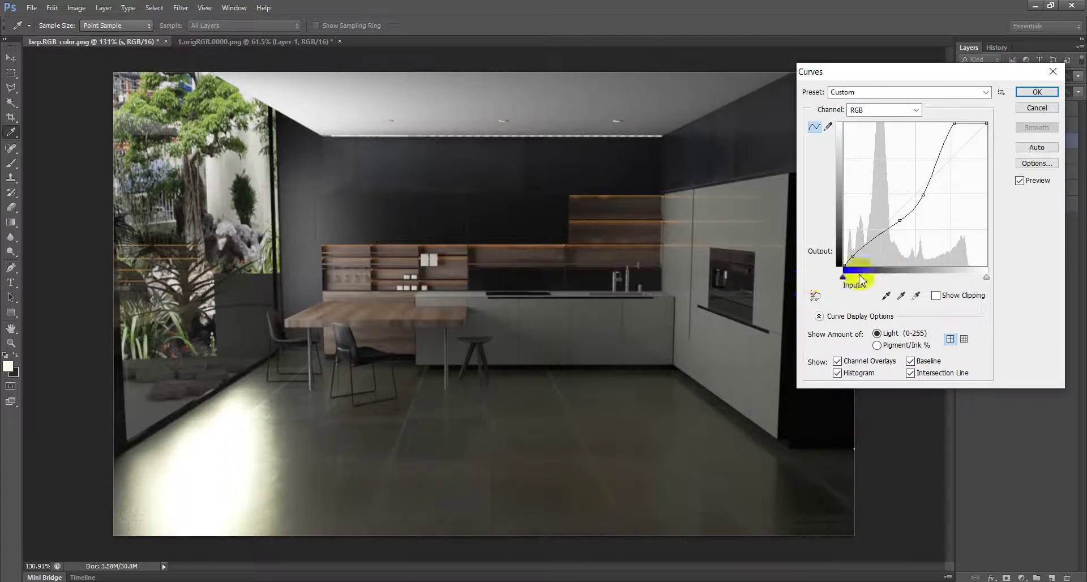
drag(875, 241, 876, 244)
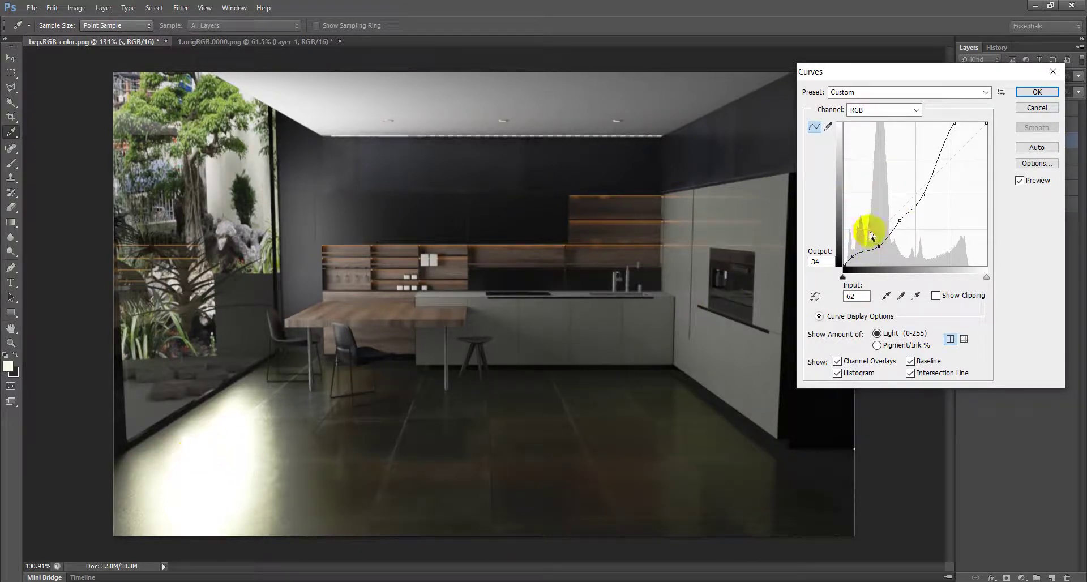
mouse_move(877, 236)
mouse_down()
mouse_move(866, 174)
mouse_move(866, 230)
mouse_move(876, 235)
mouse_move(866, 194)
mouse_move(877, 197)
mouse_move(880, 230)
mouse_up()
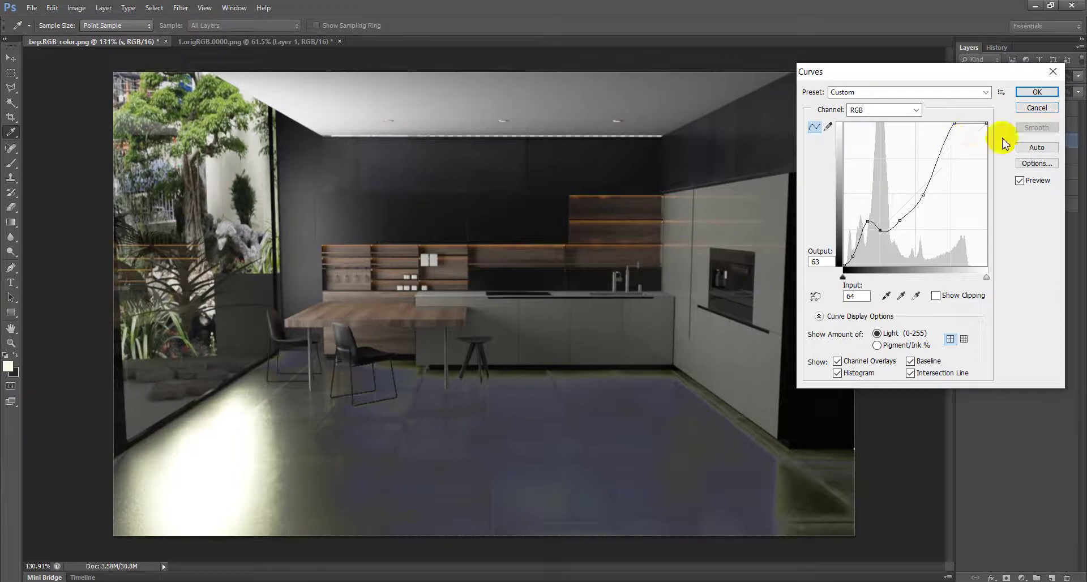
drag(872, 229, 873, 242)
click(1036, 92)
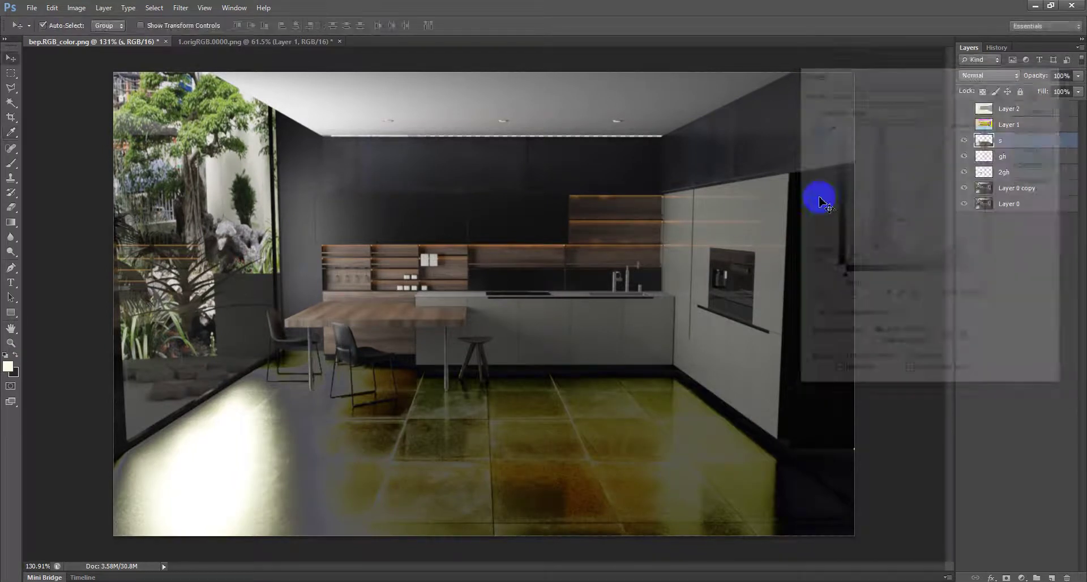
- Target layer 2gh, then Layer 0 copy, and show colour-ID Layer 1 again
click(464, 300)
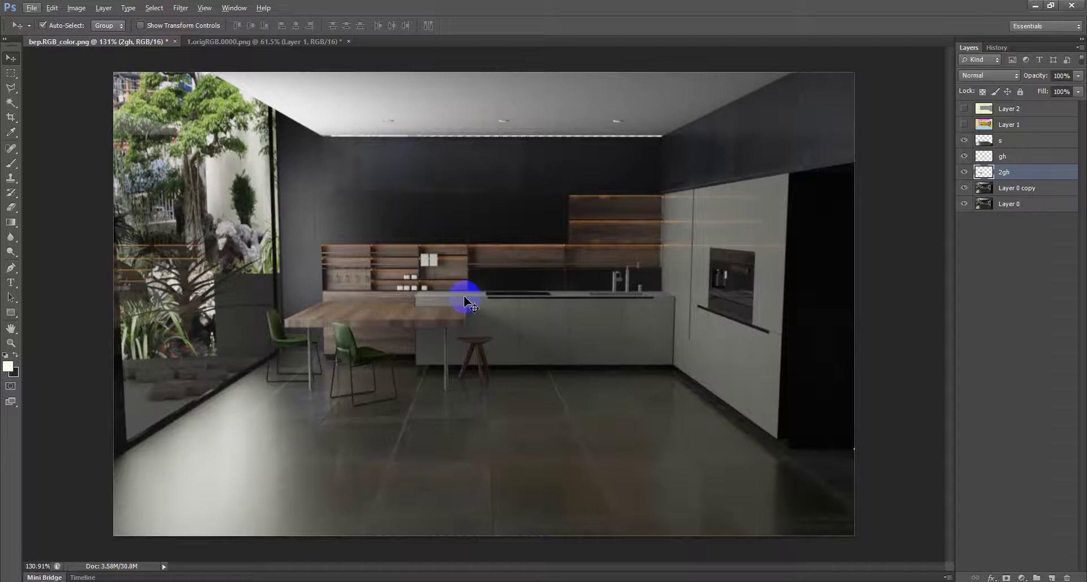
scroll(722, 202, up, 3)
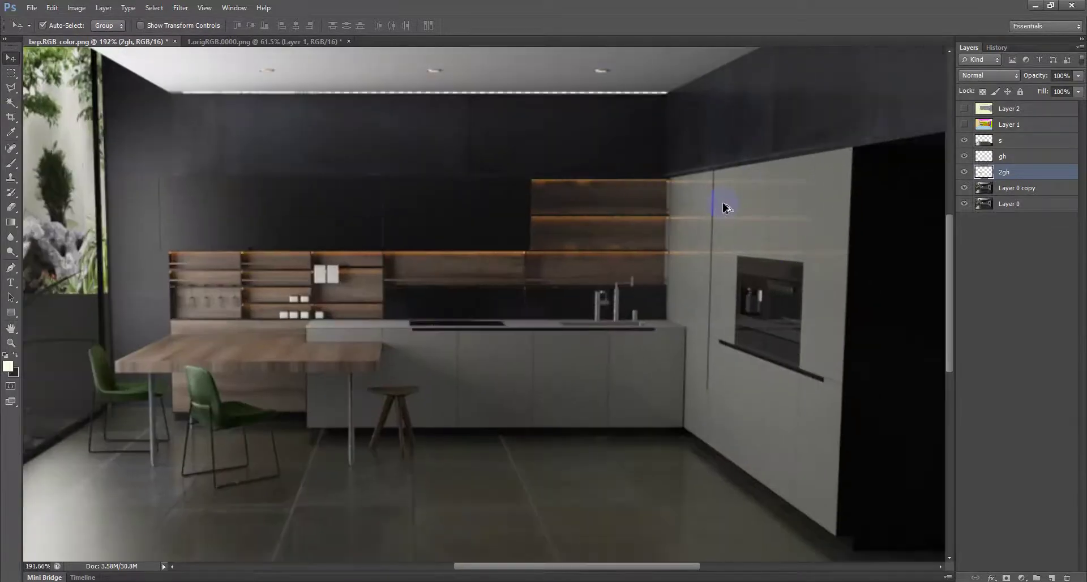
scroll(722, 202, down, 2)
scroll(722, 202, down, 1)
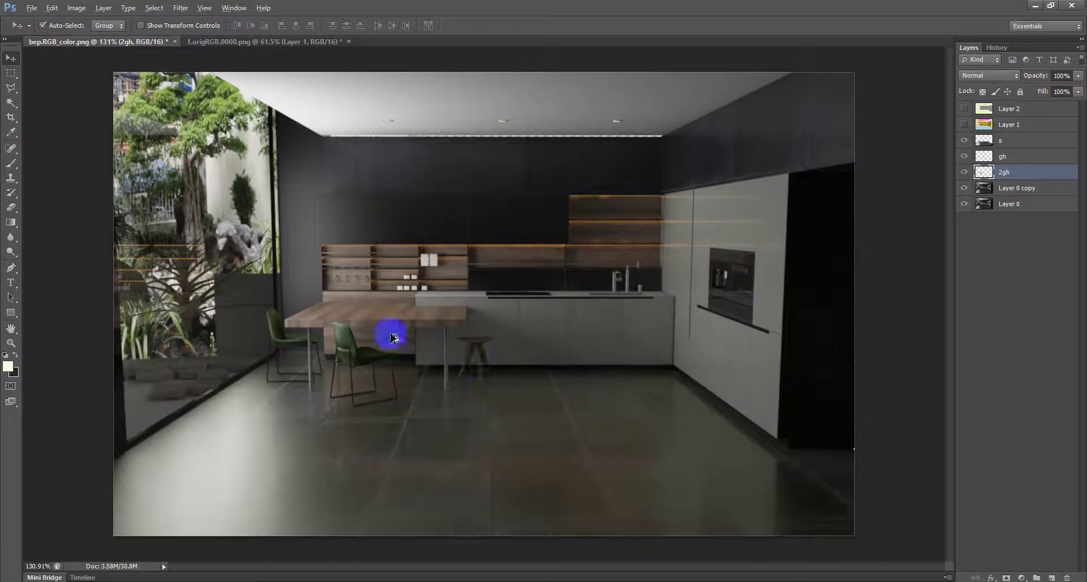
scroll(390, 334, down, 3)
scroll(704, 255, up, 2)
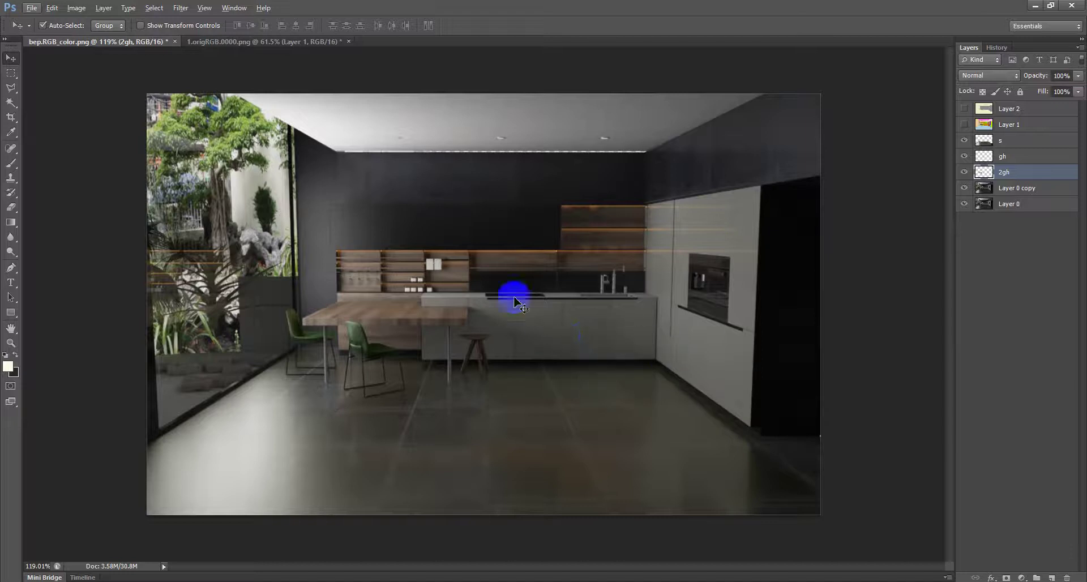
click(676, 338)
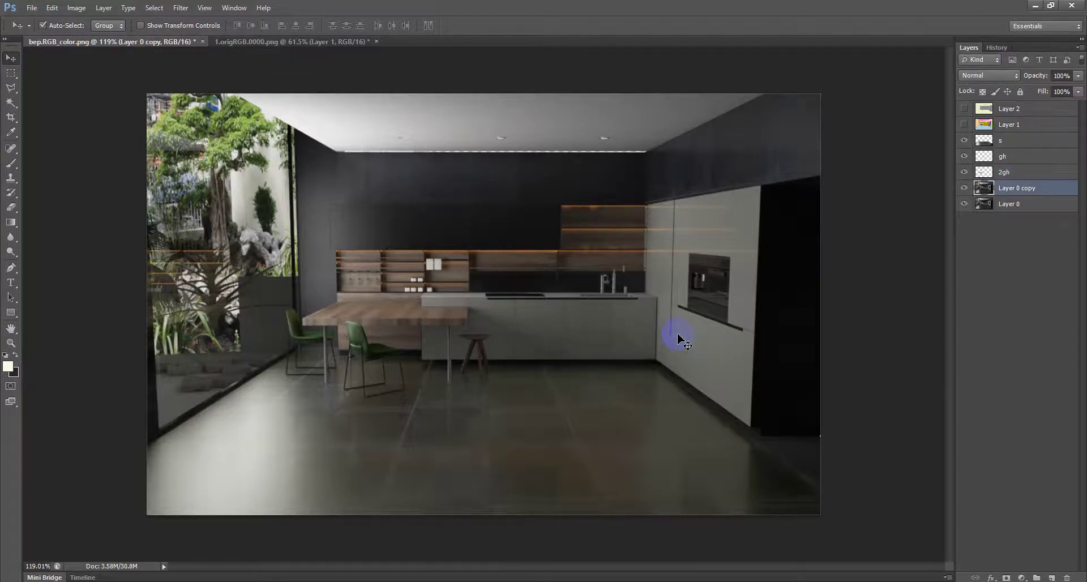
click(984, 157)
click(964, 124)
scroll(745, 243, up, 5)
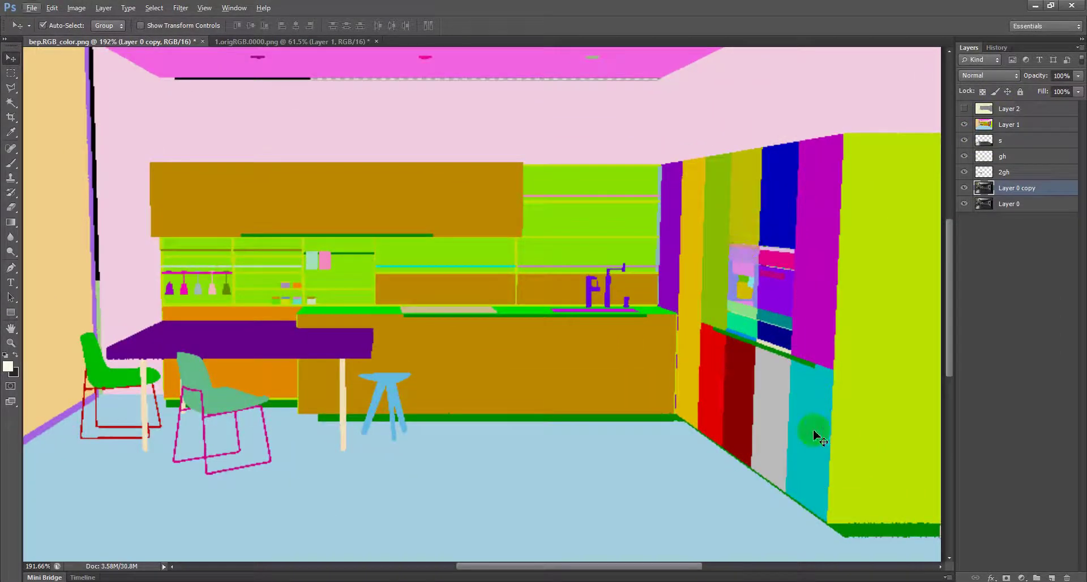
- Target Layer 2, hide it to reveal the ID render, and pick the Polygonal Lasso
click(993, 114)
click(964, 108)
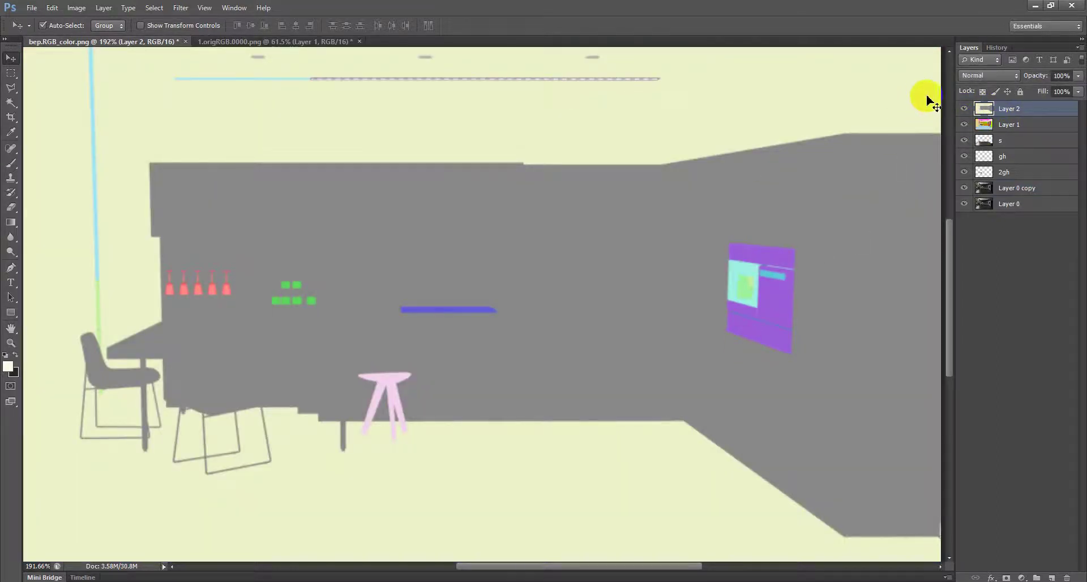
click(964, 108)
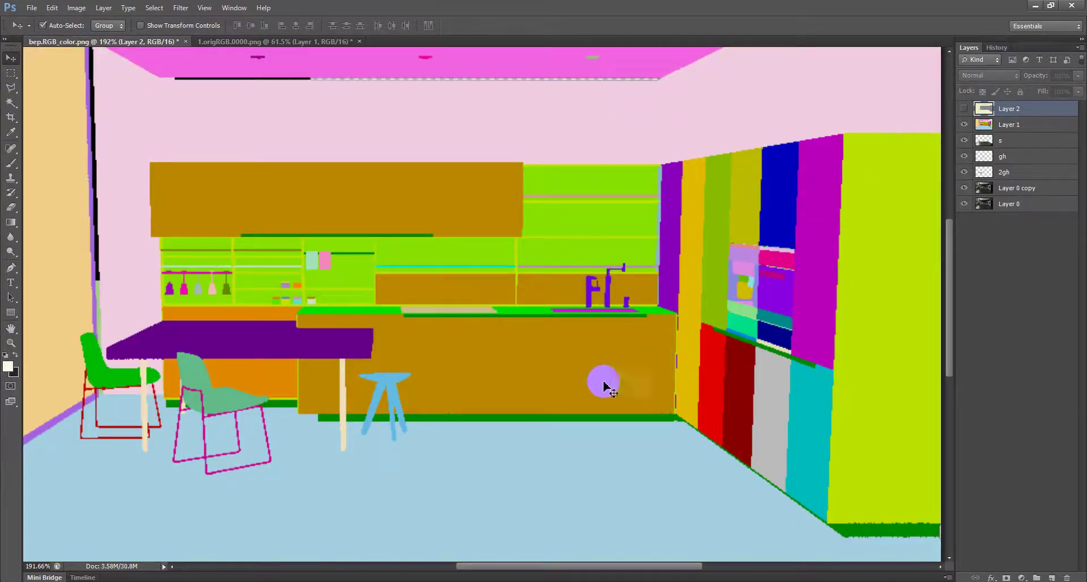
click(12, 102)
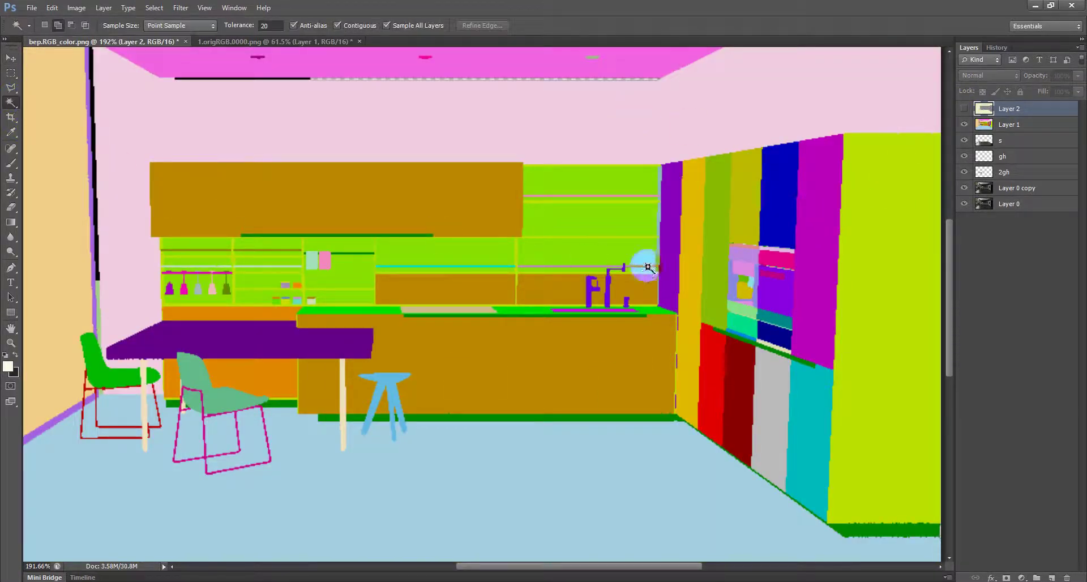
click(11, 74)
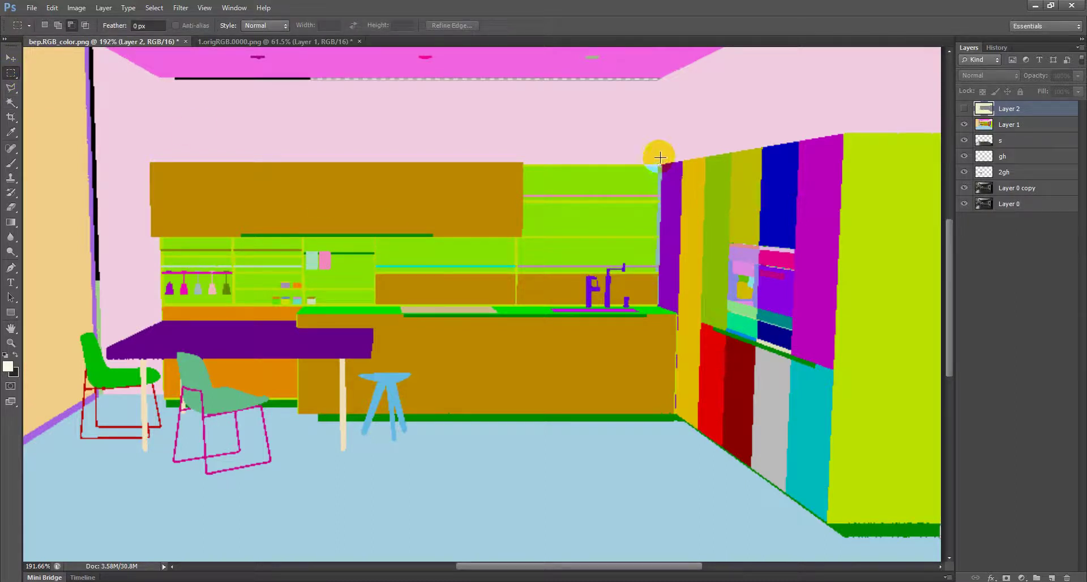
click(12, 91)
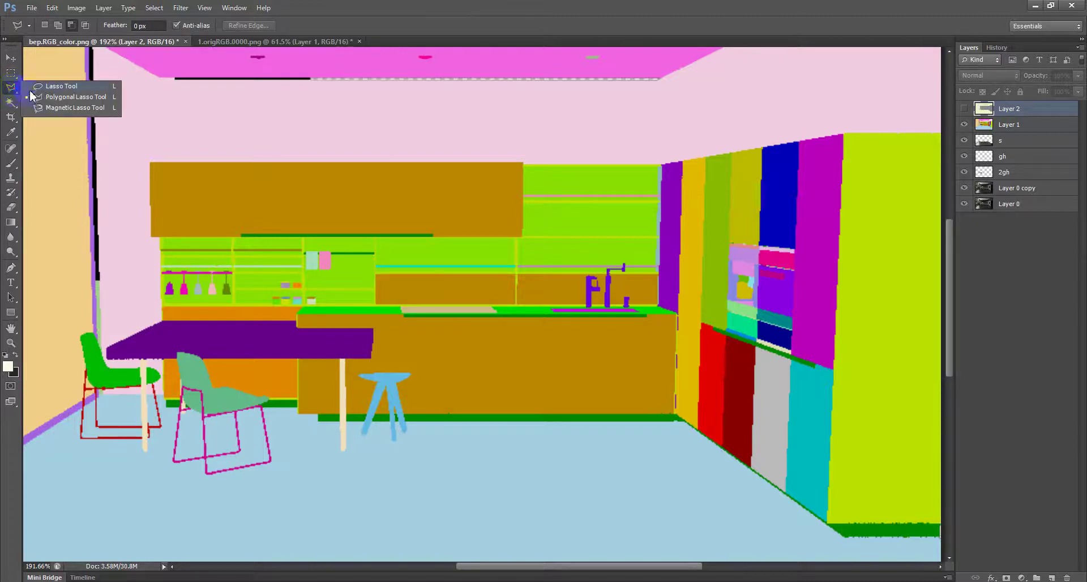
click(79, 101)
- Outline the right tall cabinets and island counter as a closed polygonal selection
click(859, 136)
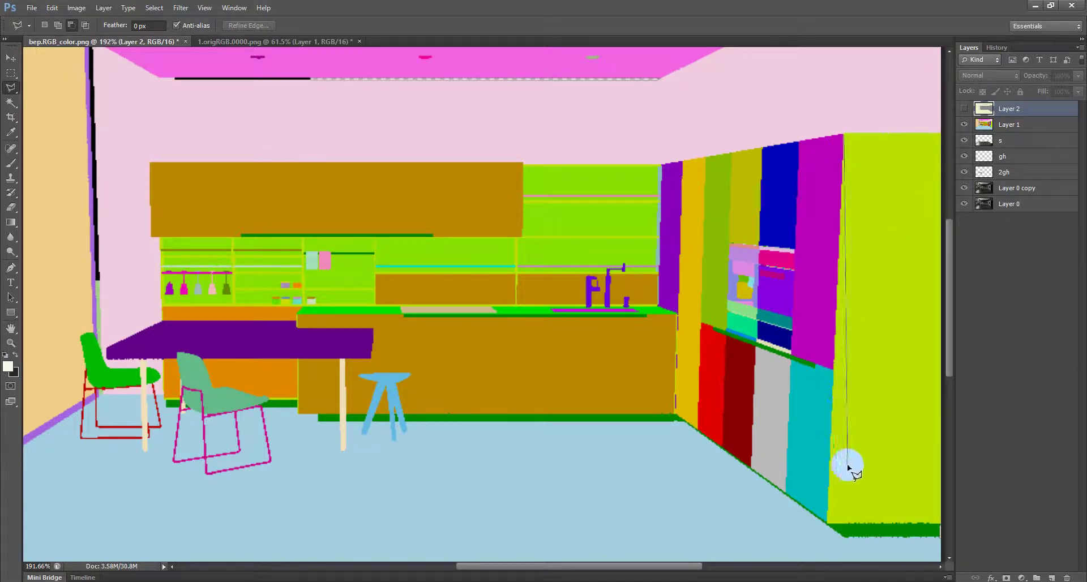
click(831, 524)
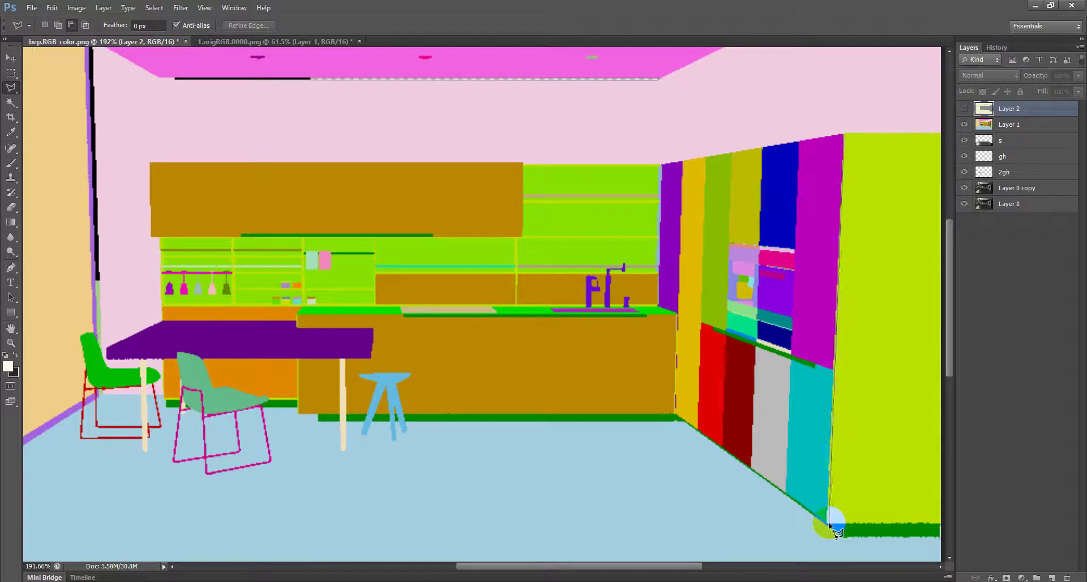
click(683, 425)
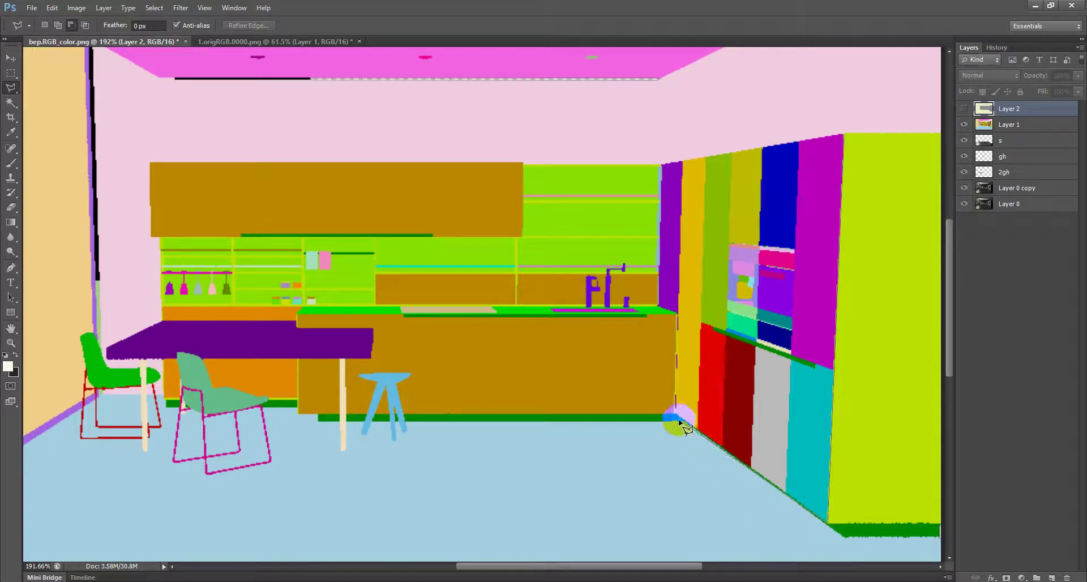
click(337, 418)
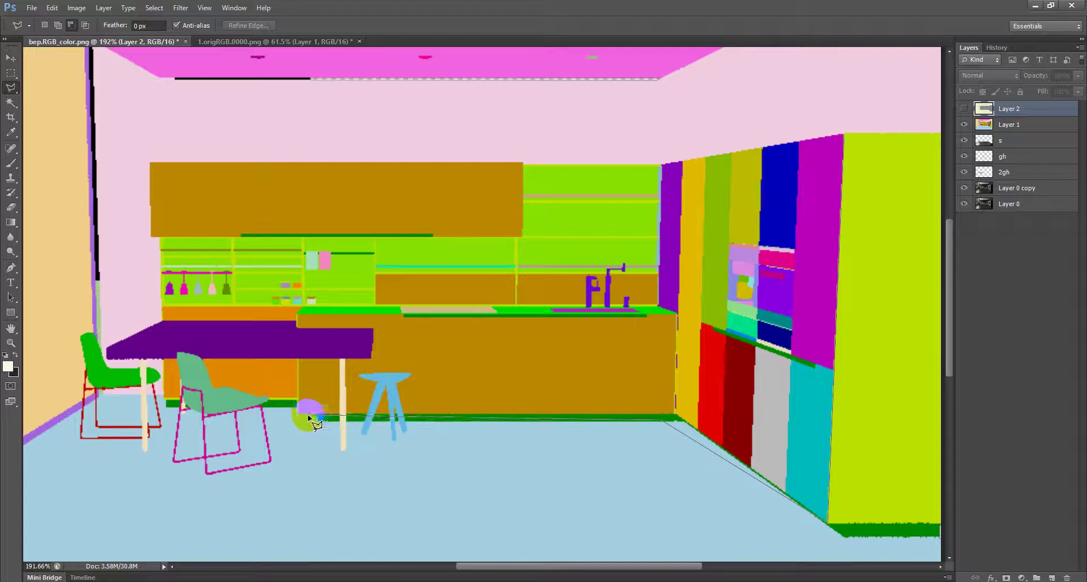
click(361, 354)
click(340, 338)
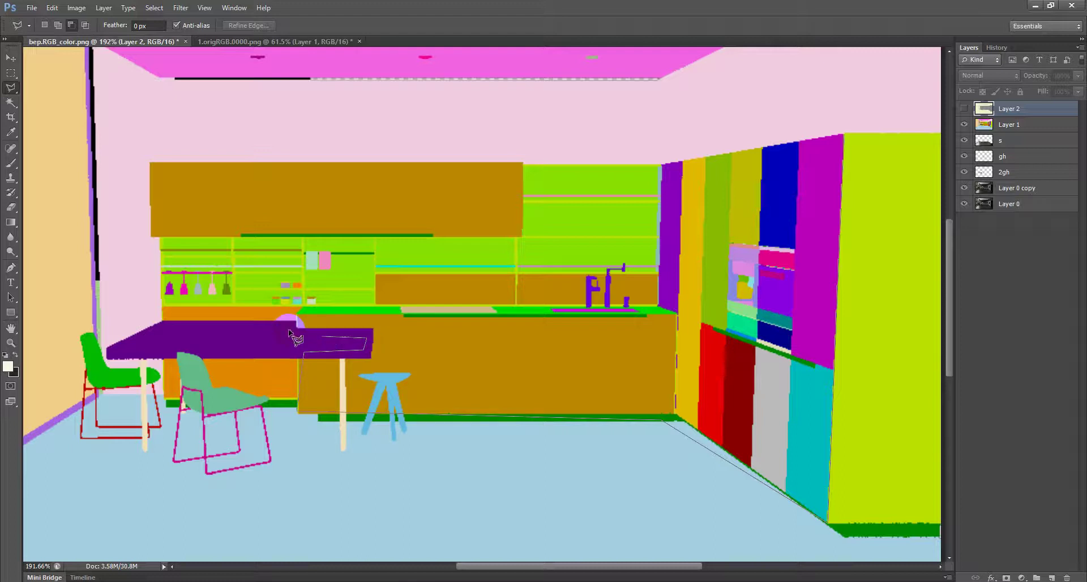
click(674, 315)
click(657, 308)
click(659, 165)
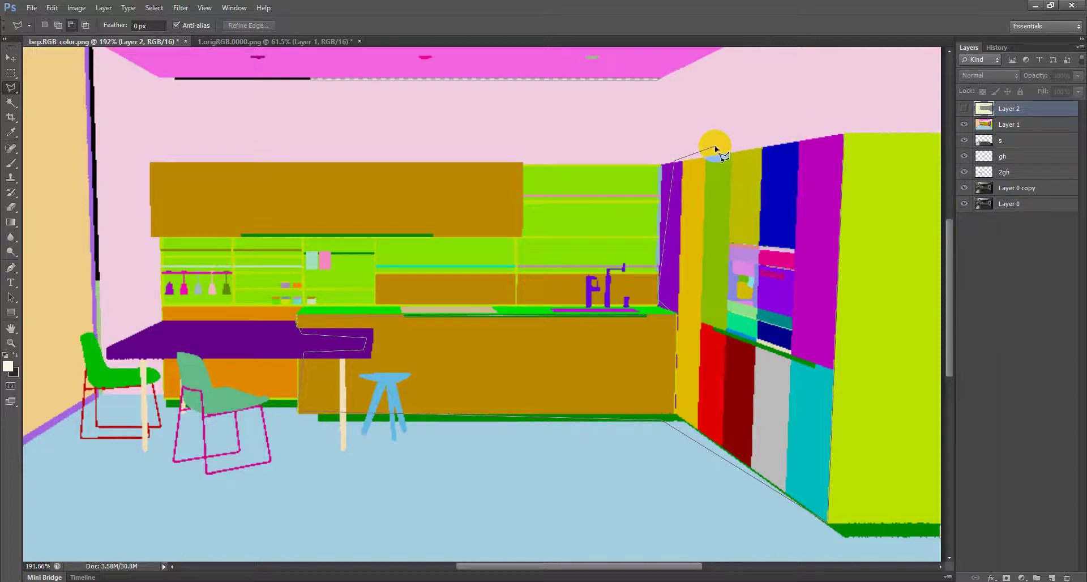
click(845, 133)
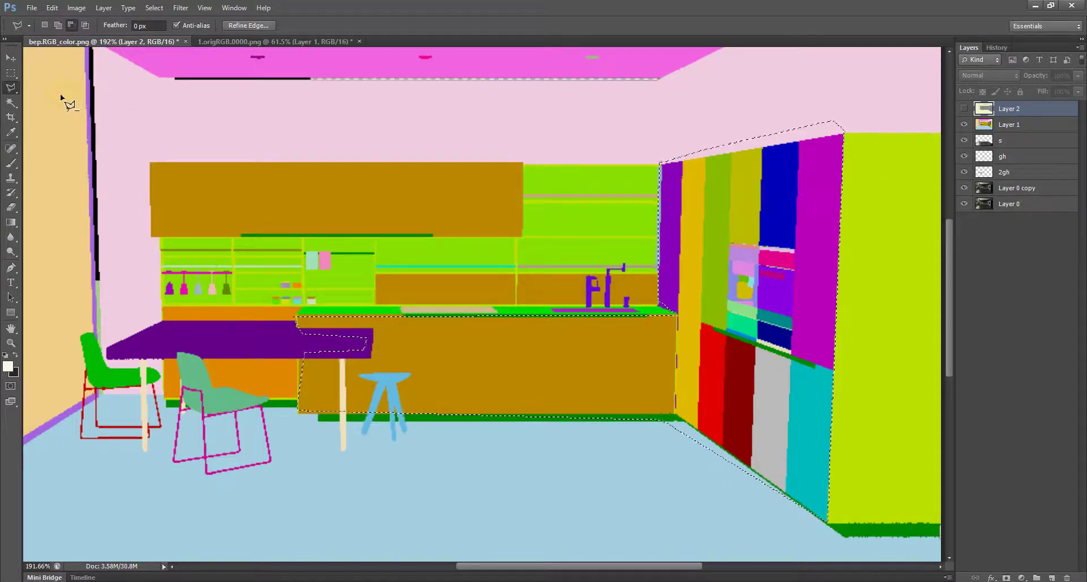
click(11, 102)
click(71, 27)
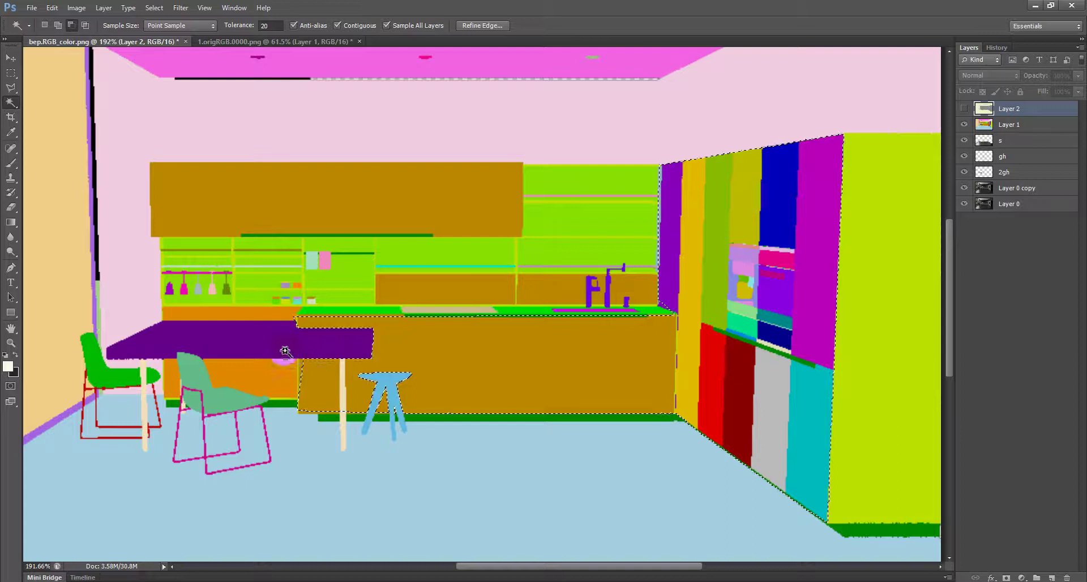
- Refine the selection with magic-wand picks on the oven's lavender, pink and purple blocks
scroll(311, 313, up, 5)
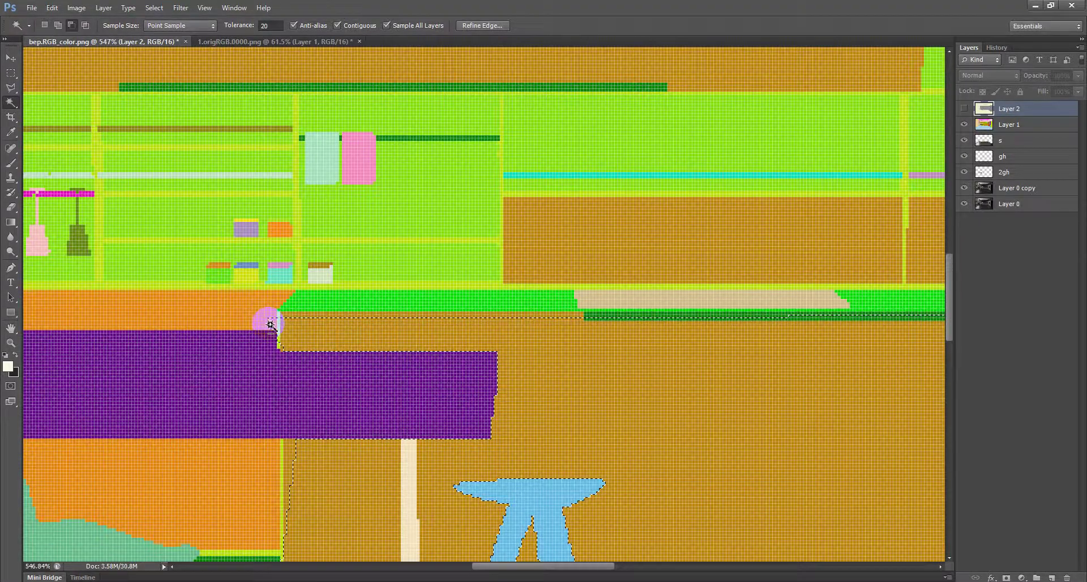
scroll(266, 325, down, 5)
scroll(262, 311, up, 1)
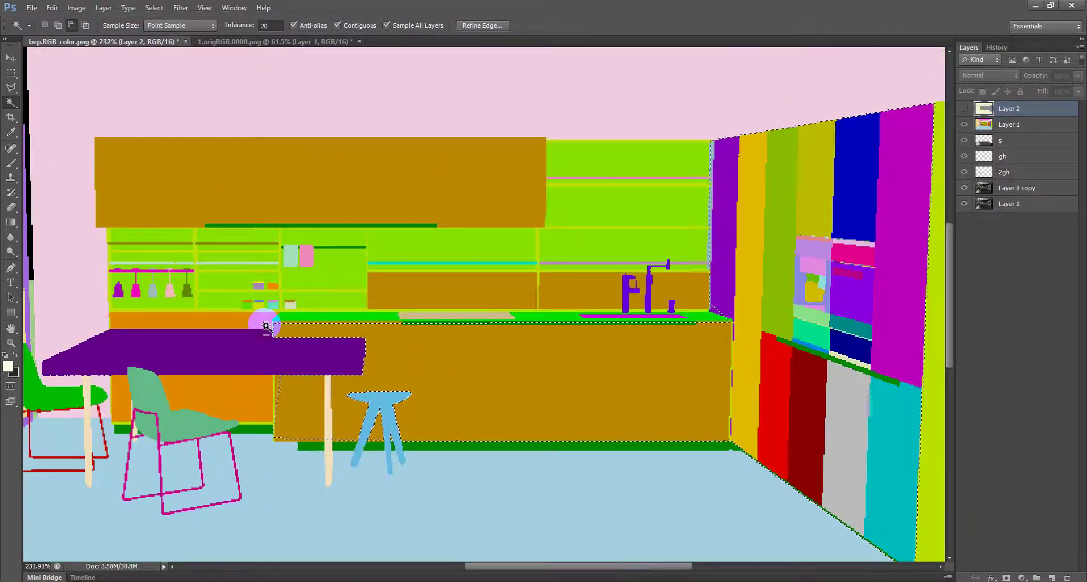
scroll(262, 312, up, 3)
scroll(583, 340, up, 1)
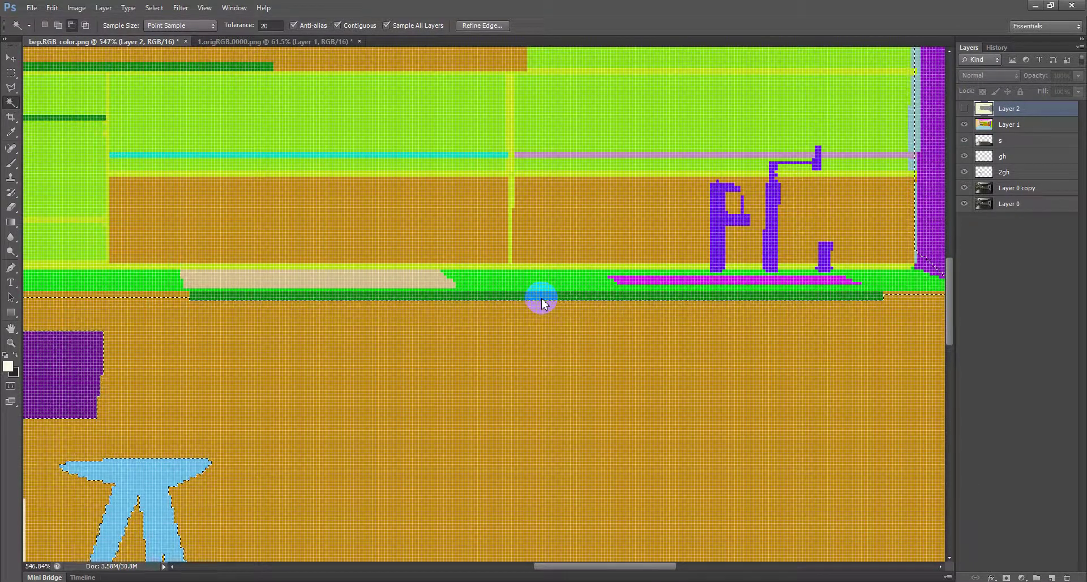
scroll(529, 299, down, 2)
scroll(672, 308, up, 3)
scroll(755, 290, up, 1)
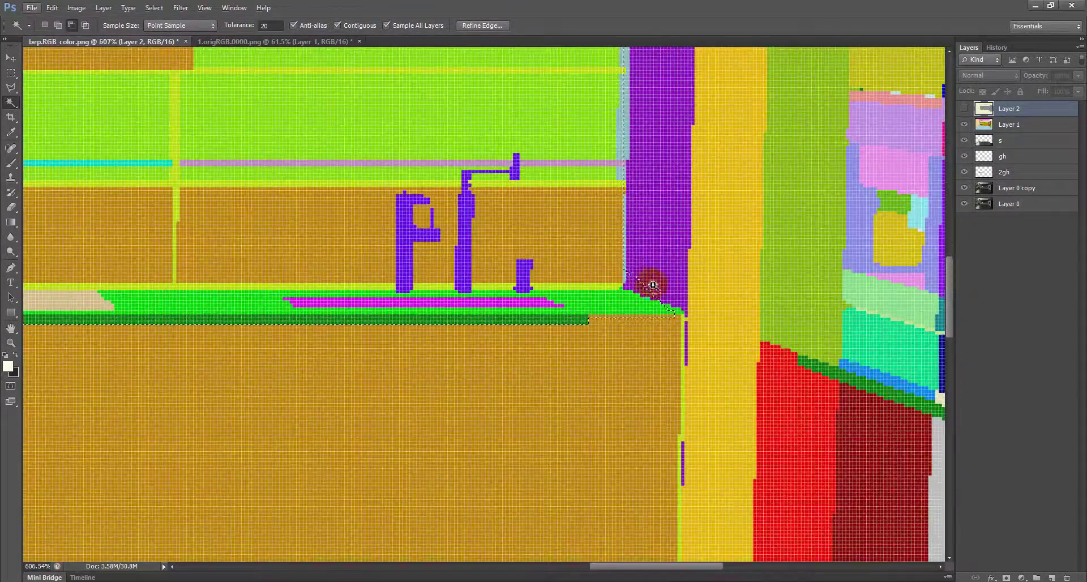
click(639, 284)
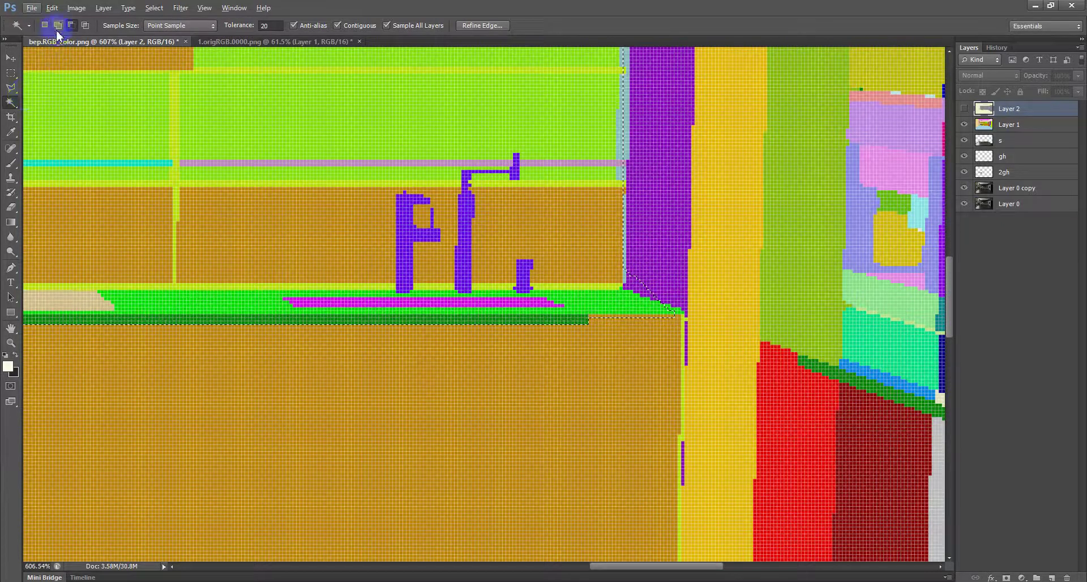
click(638, 278)
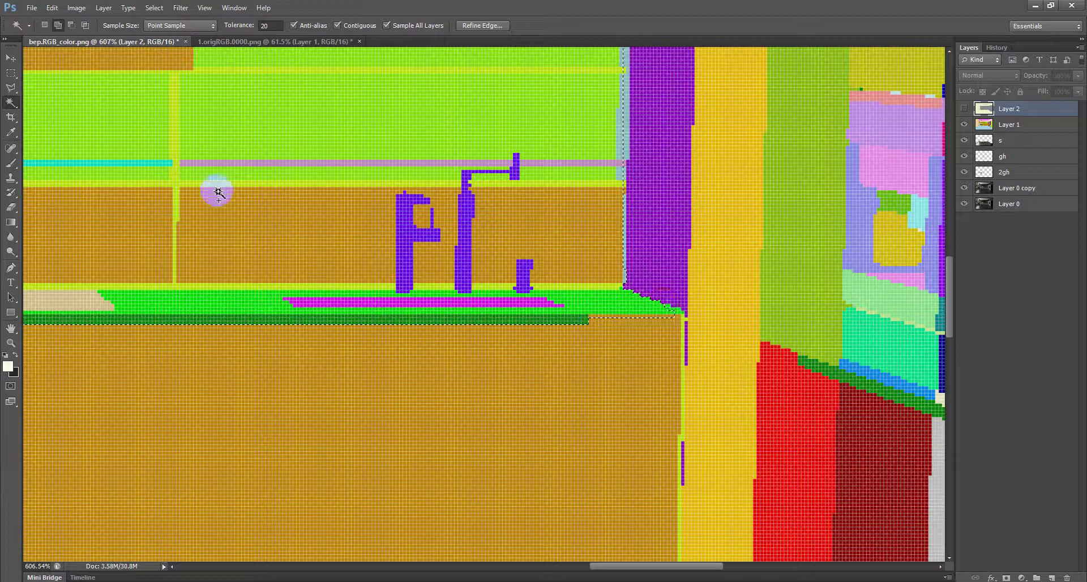
click(71, 26)
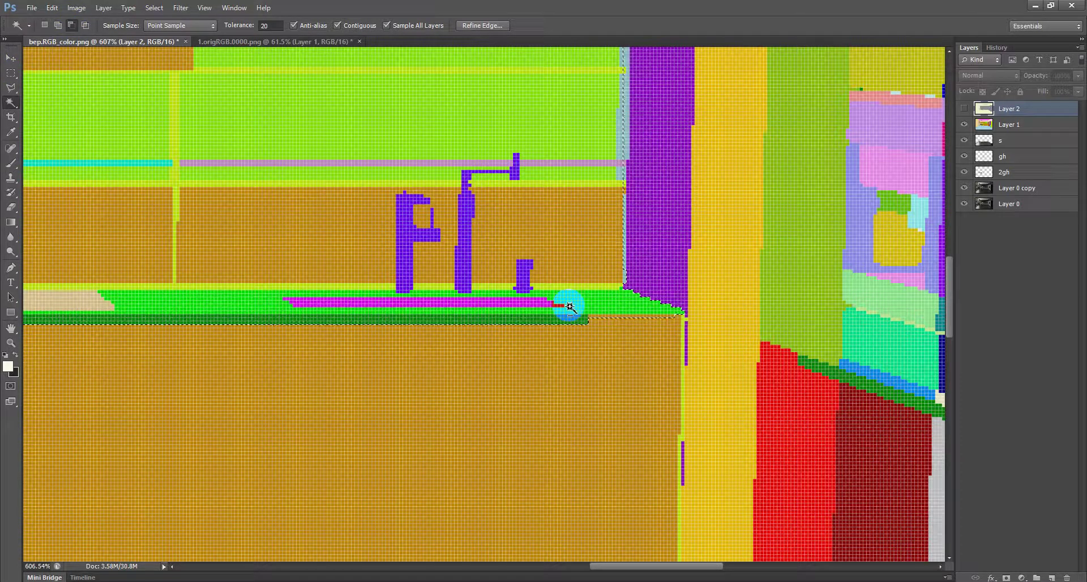
scroll(570, 306, down, 5)
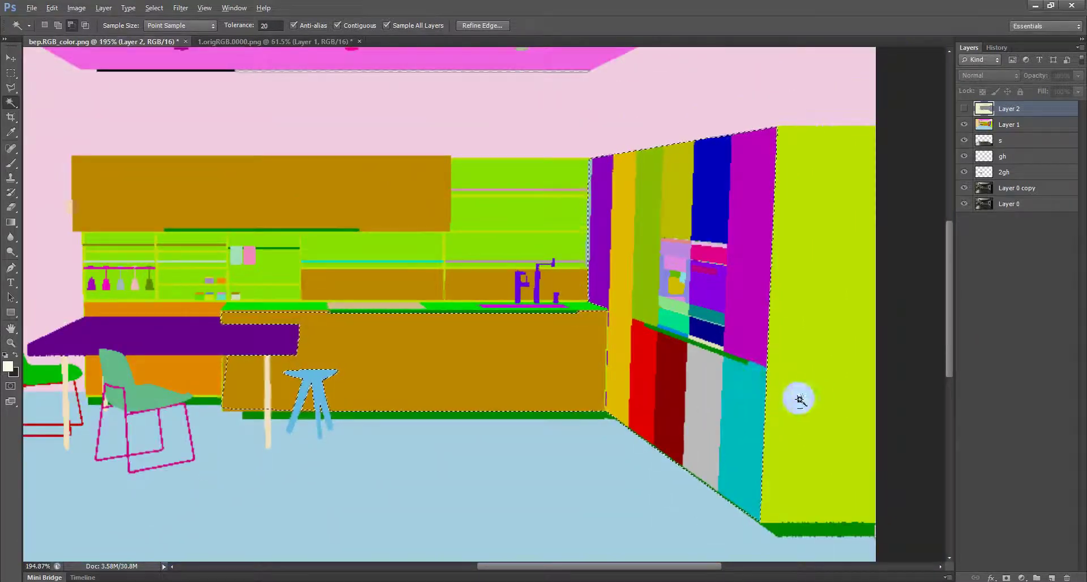
scroll(723, 284, up, 2)
scroll(713, 236, up, 1)
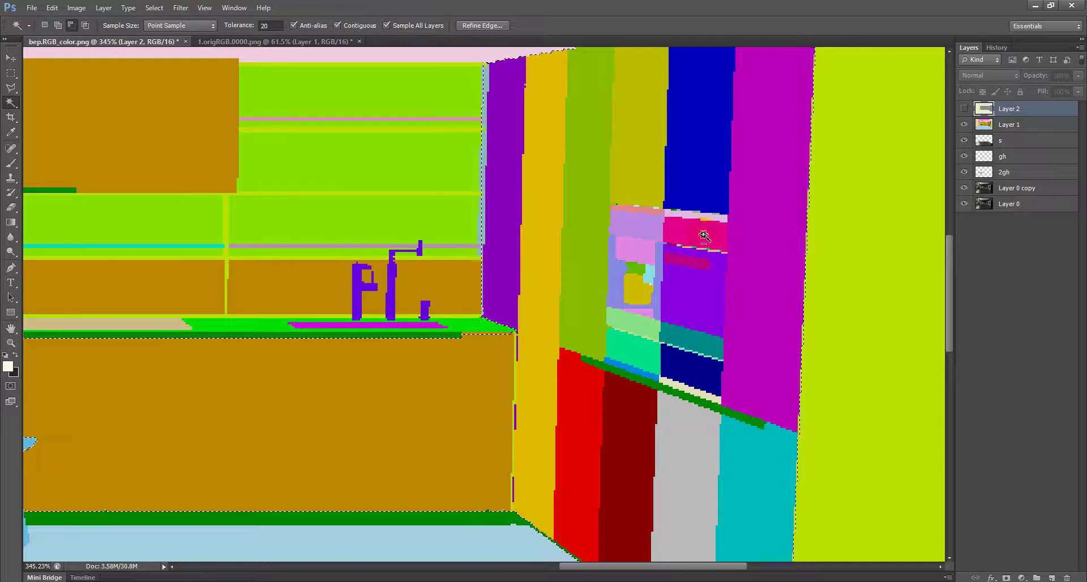
shift+click(638, 225)
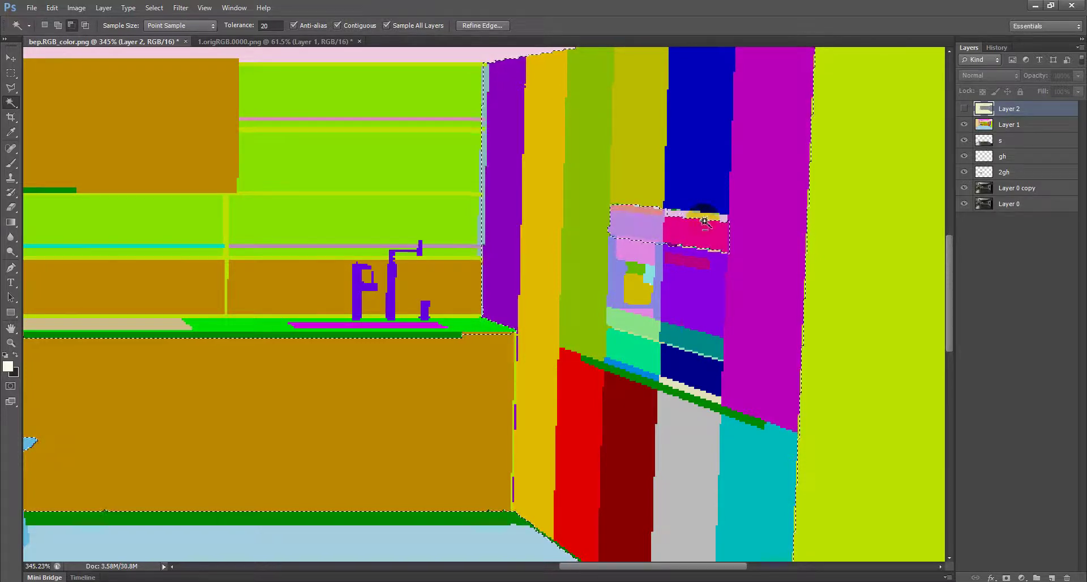
shift+click(630, 258)
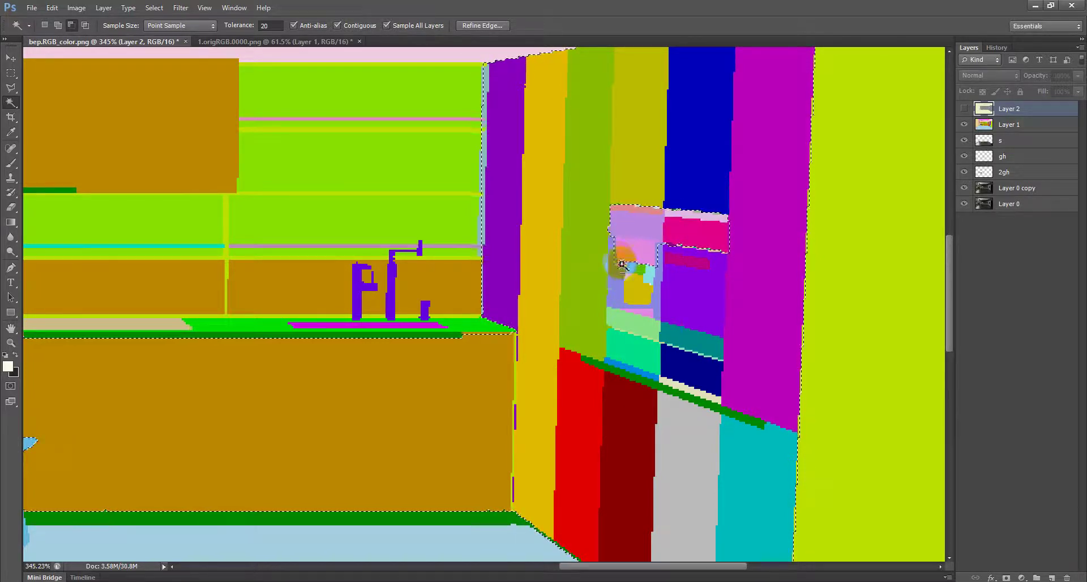
shift+click(708, 285)
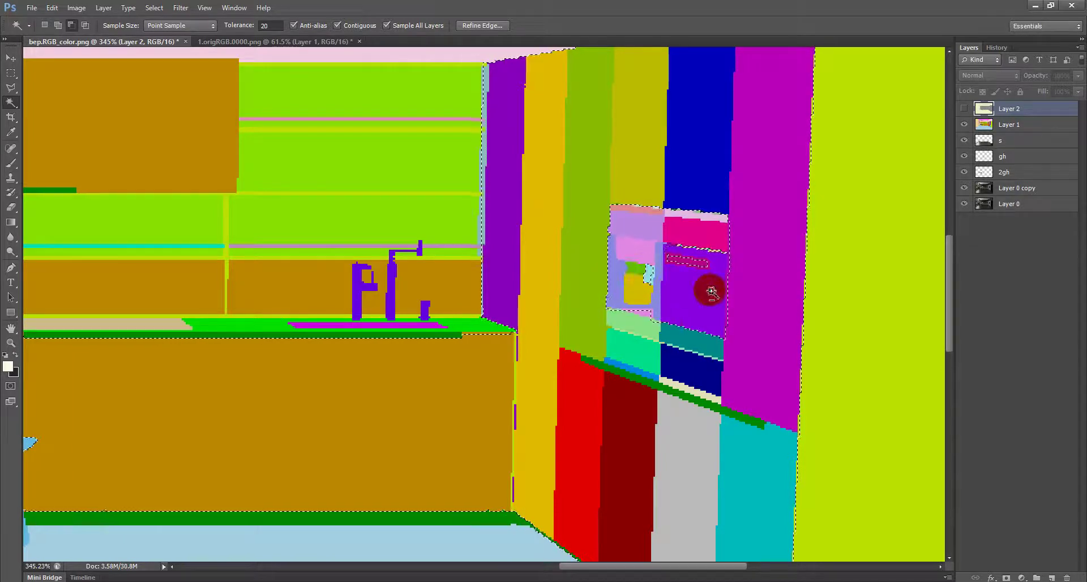
- Trace a polygonal lasso outline around the oven recess in the tall cabinets
click(11, 87)
shift+click(731, 217)
click(726, 367)
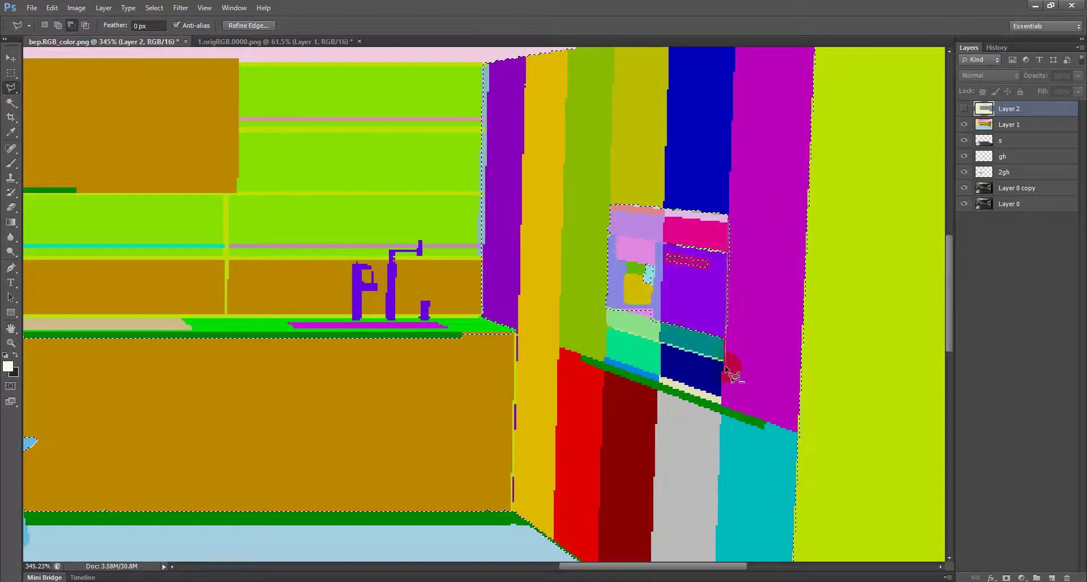
click(724, 399)
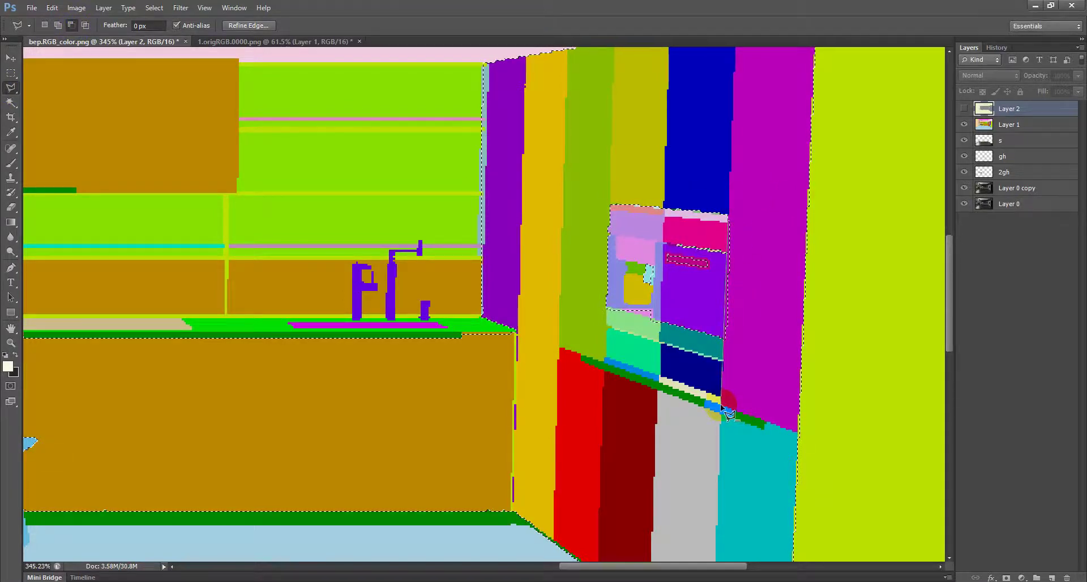
click(603, 368)
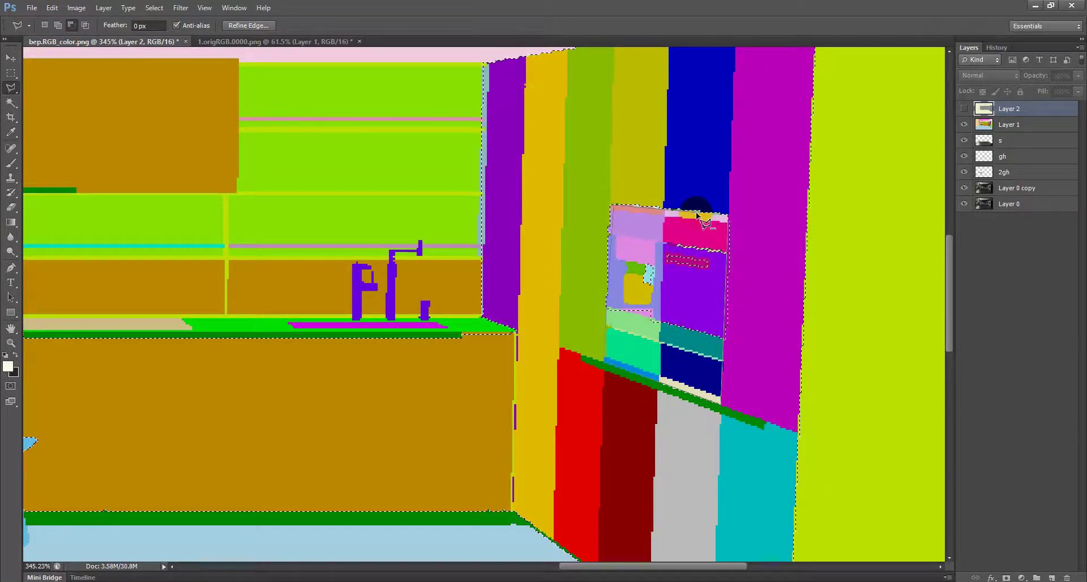
click(730, 216)
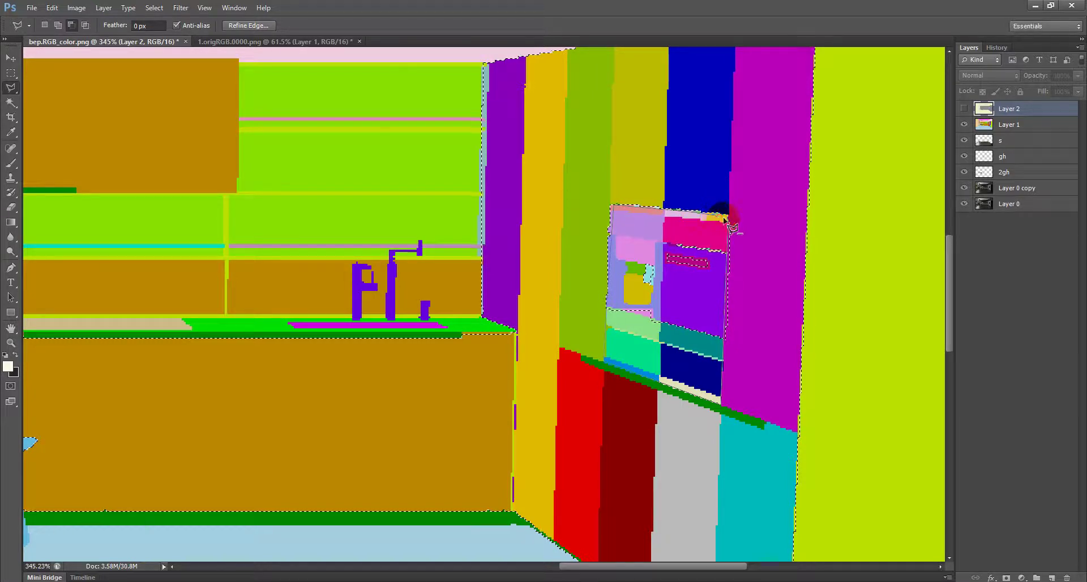
click(729, 275)
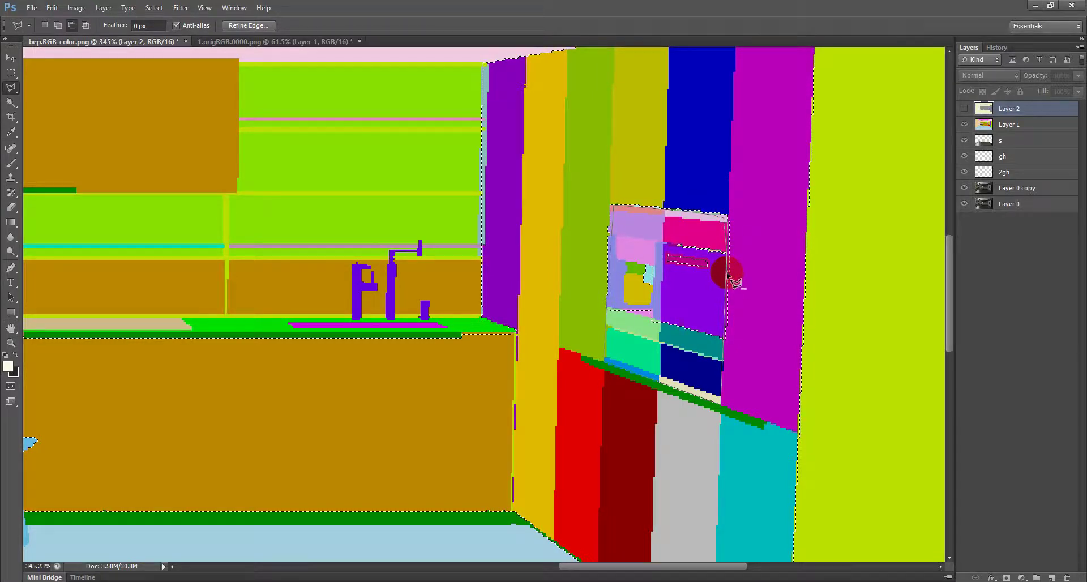
click(729, 243)
click(729, 236)
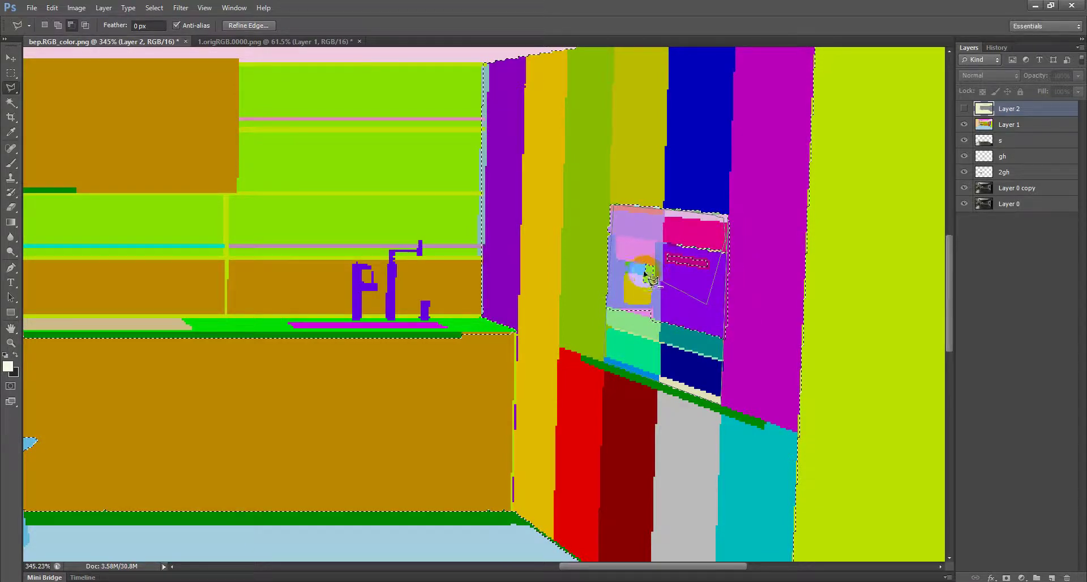
scroll(608, 295, down, 3)
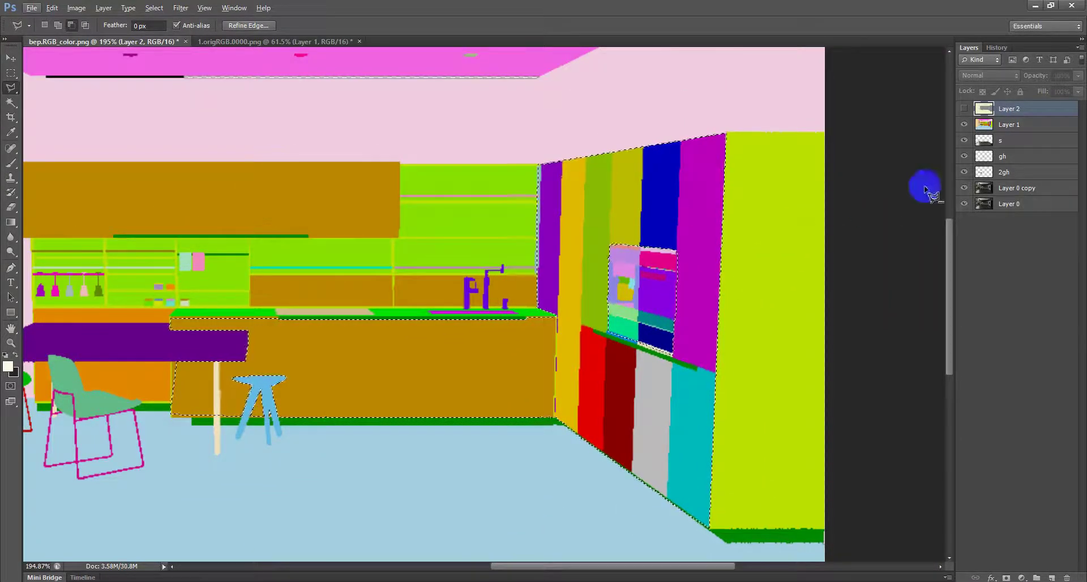
- Hide and re-show the colour-map layer to compare it with the photo
click(964, 125)
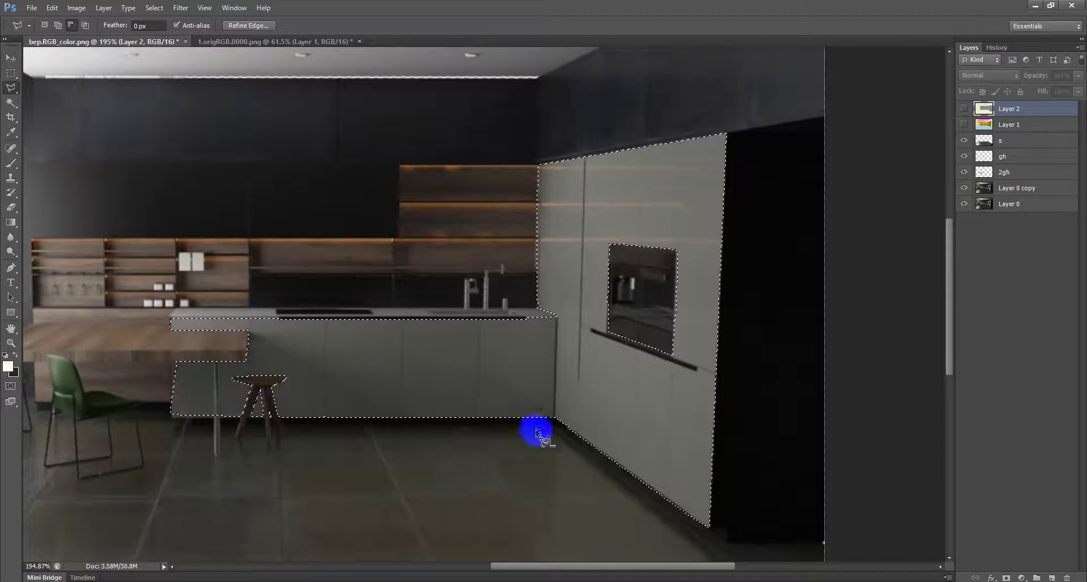
scroll(181, 399, up, 3)
scroll(181, 399, up, 3)
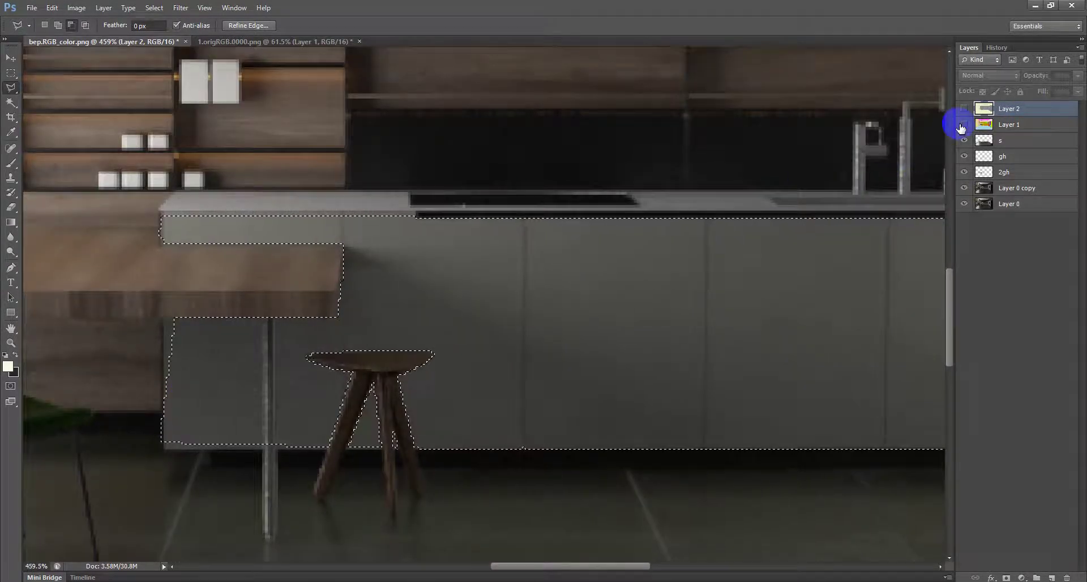
click(964, 124)
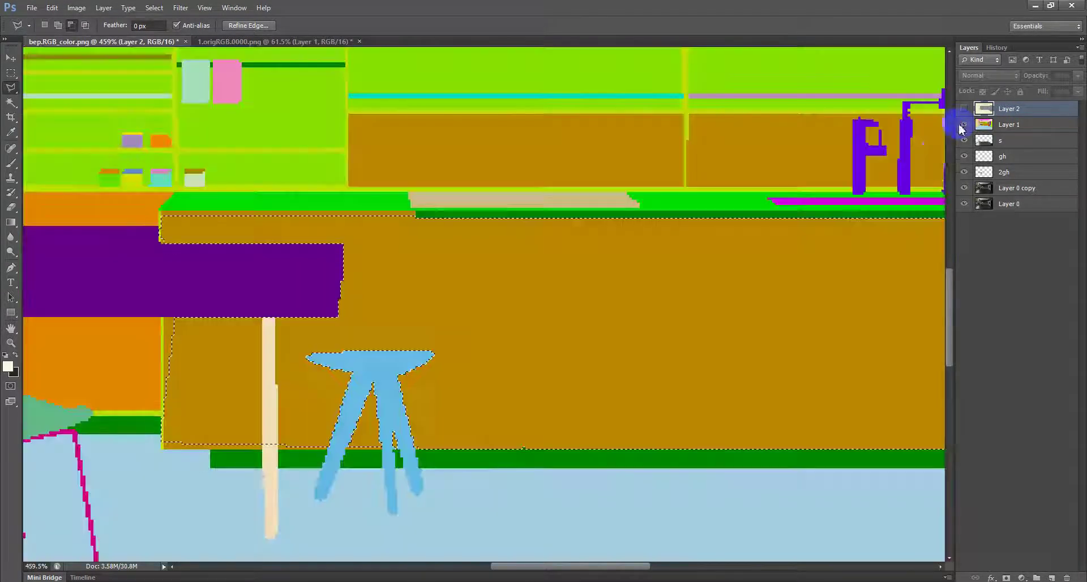
- Add the brown island front areas to the selection using the Magic Wand in Add mode
click(8, 104)
click(58, 27)
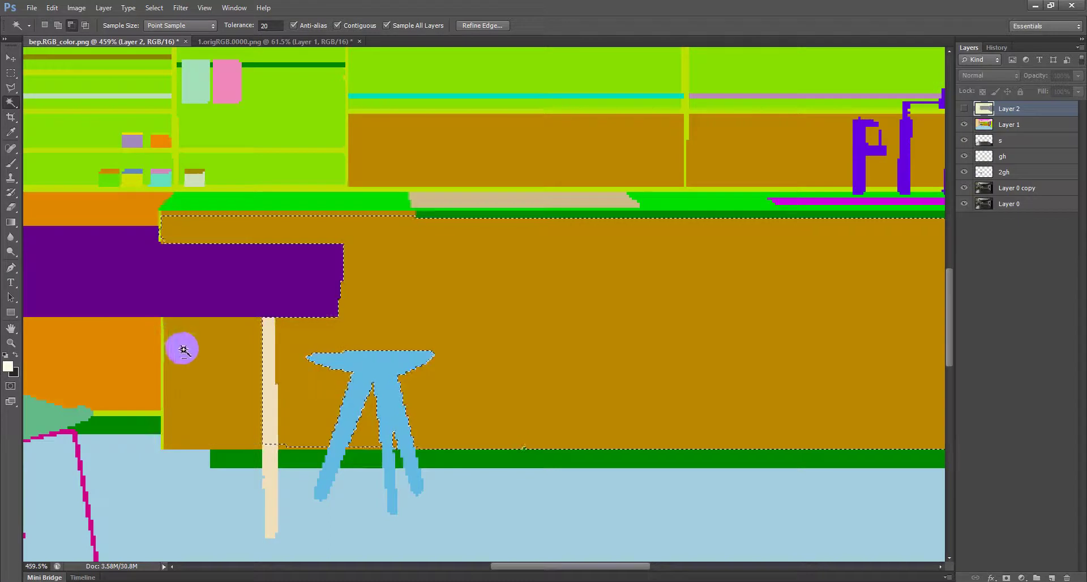
click(58, 25)
click(223, 403)
click(222, 440)
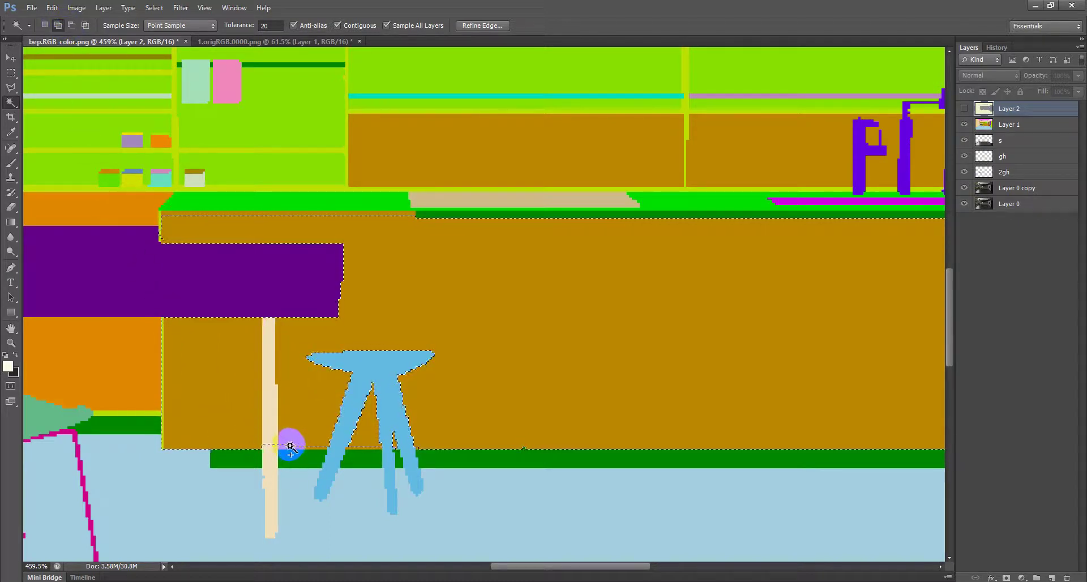
click(254, 388)
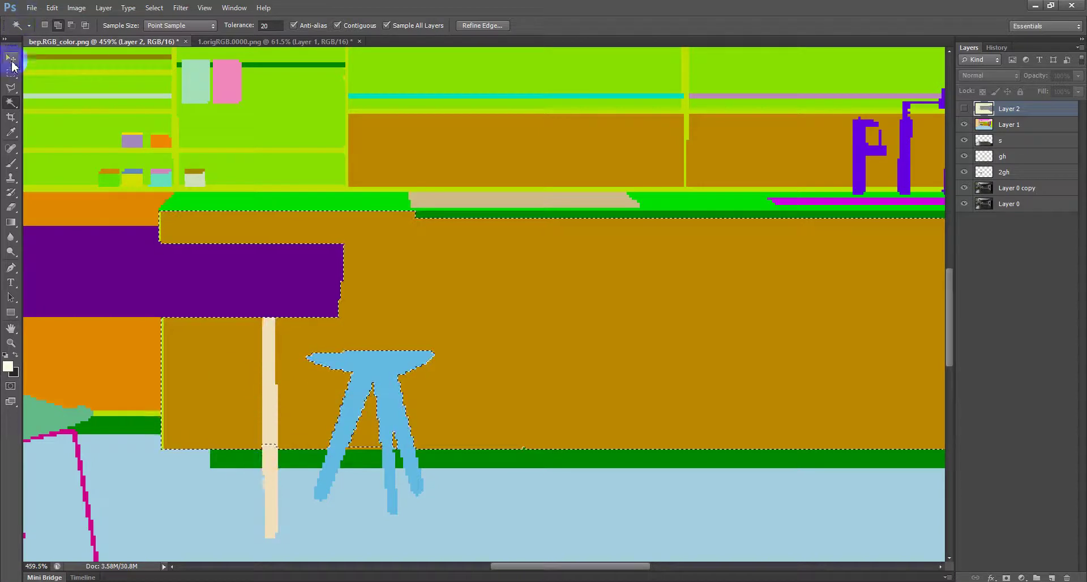
click(71, 26)
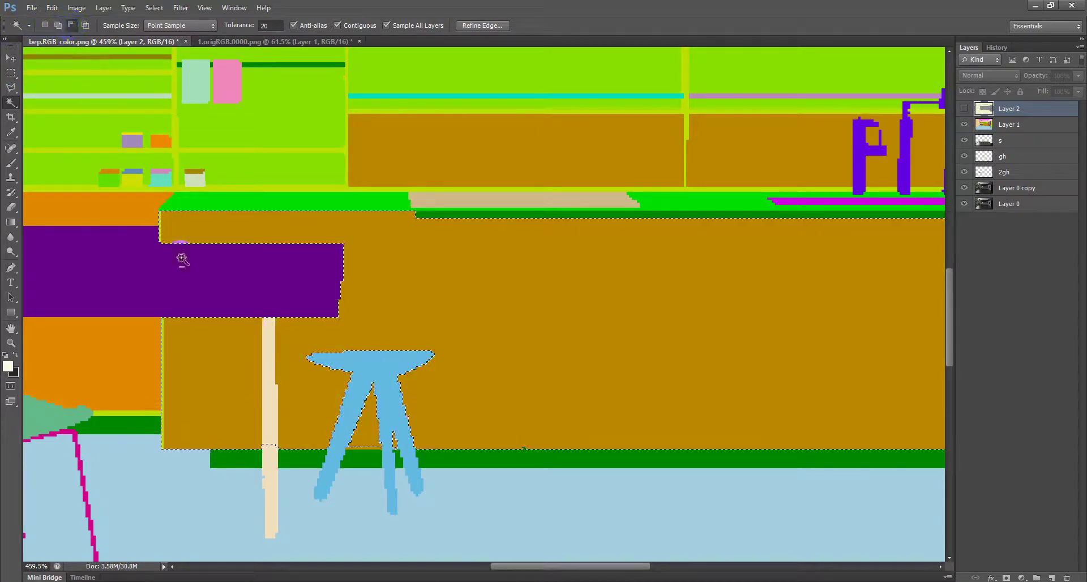
scroll(345, 285, down, 2)
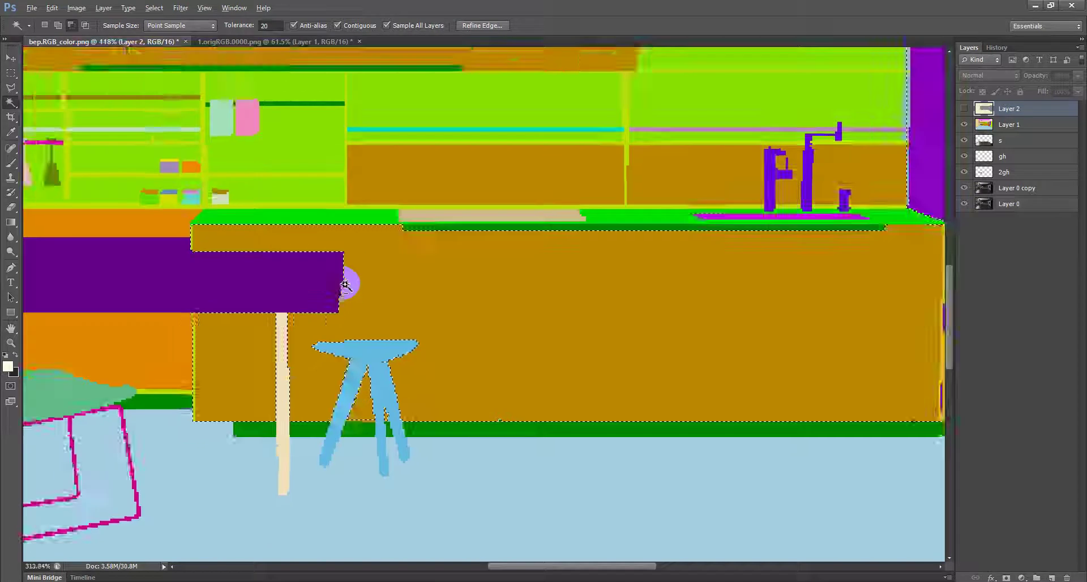
scroll(346, 285, down, 4)
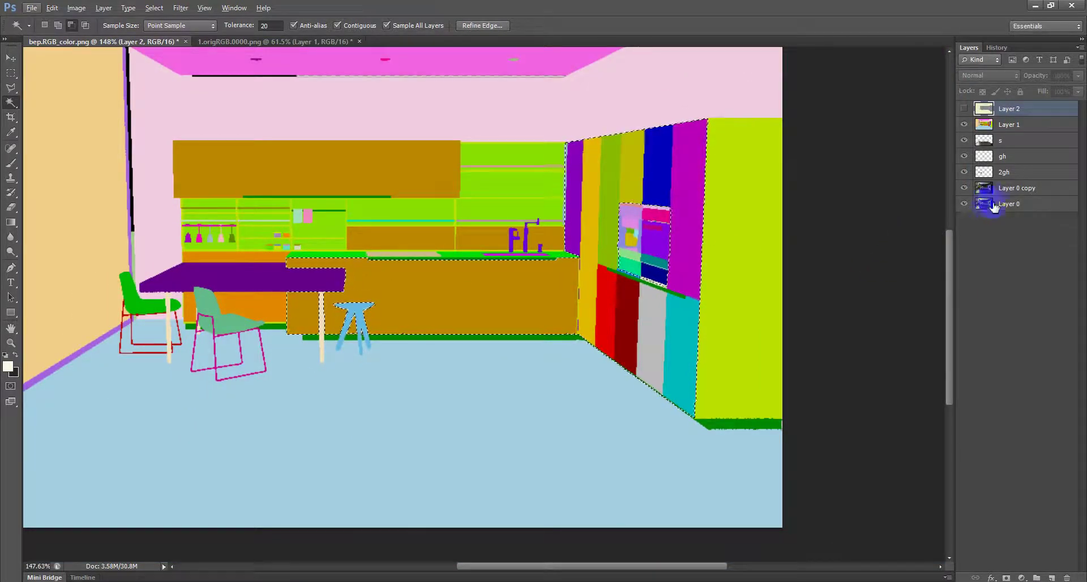
- Copy the cabinet selection from Layer 0 copy to a new layer 'canh' and hide the colour map
click(1008, 193)
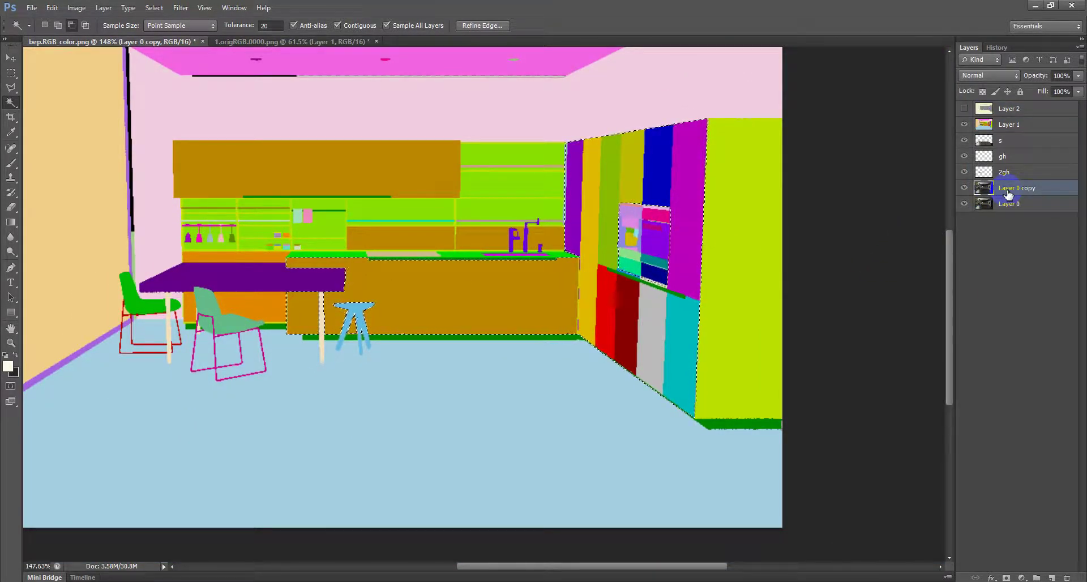
click(1011, 124)
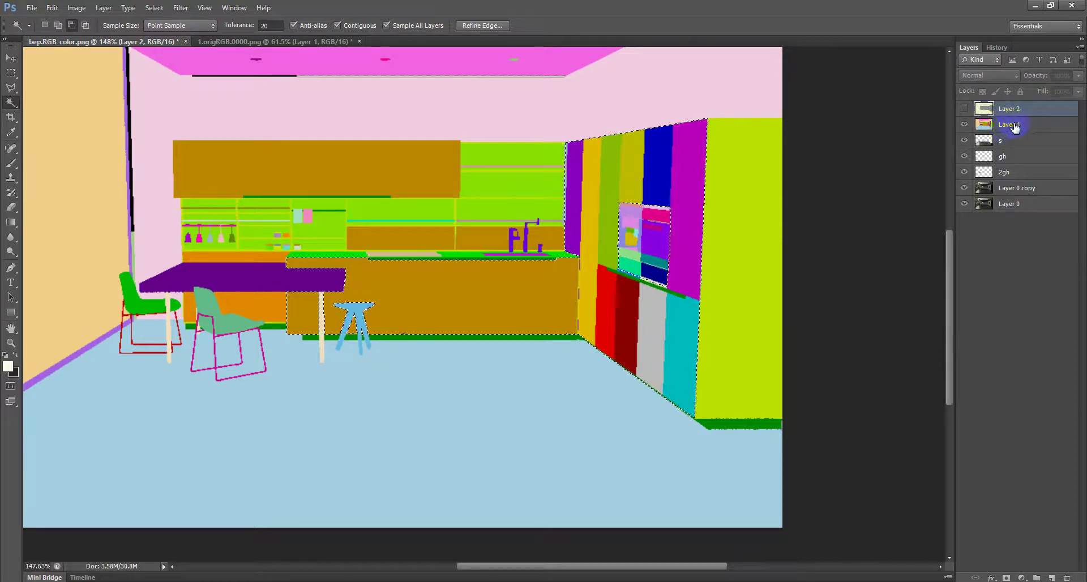
click(1019, 193)
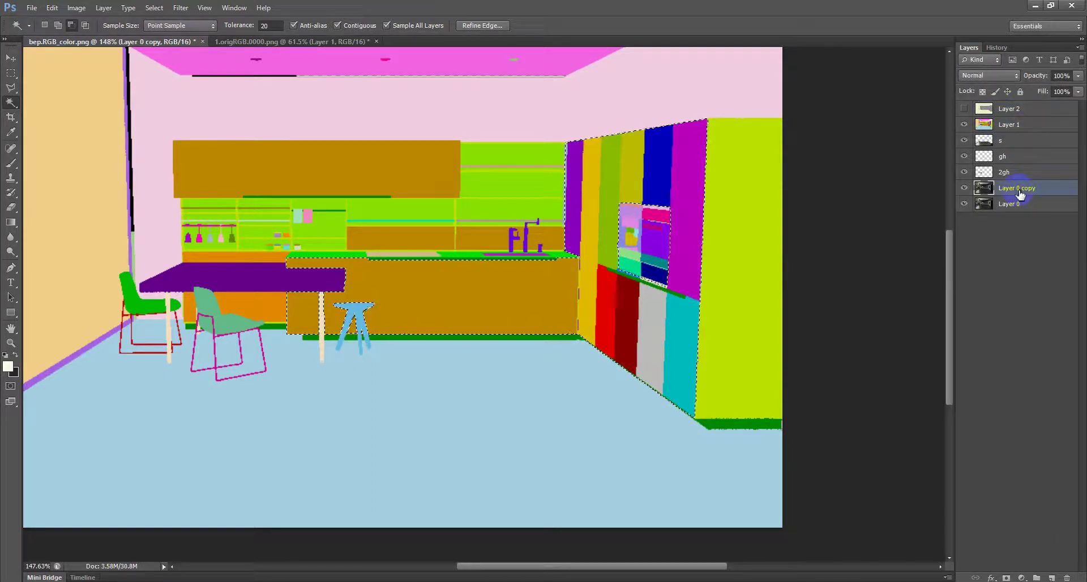
key(ctrl+j)
text(canh)
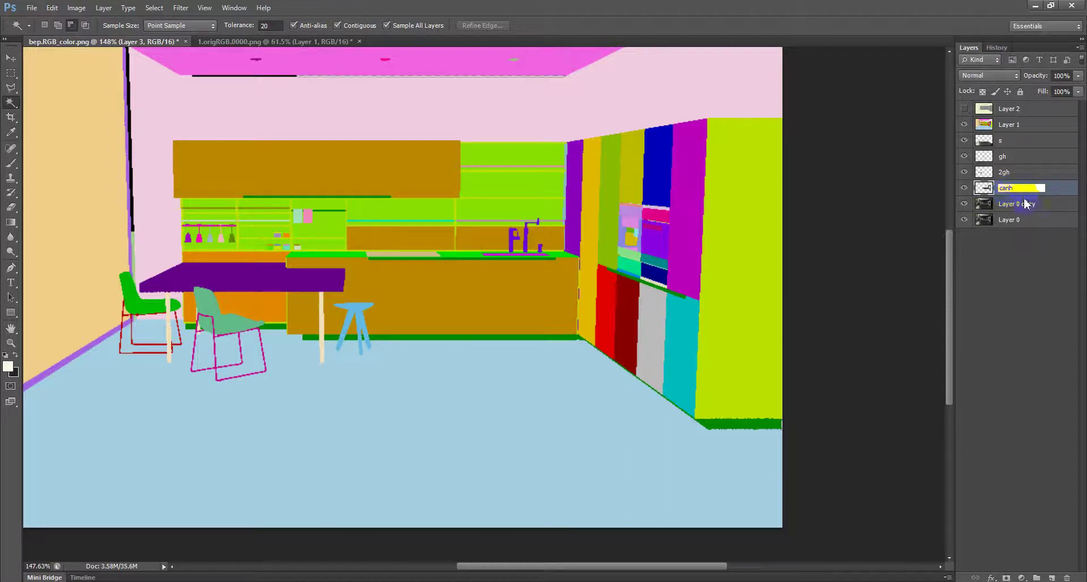
key(Return)
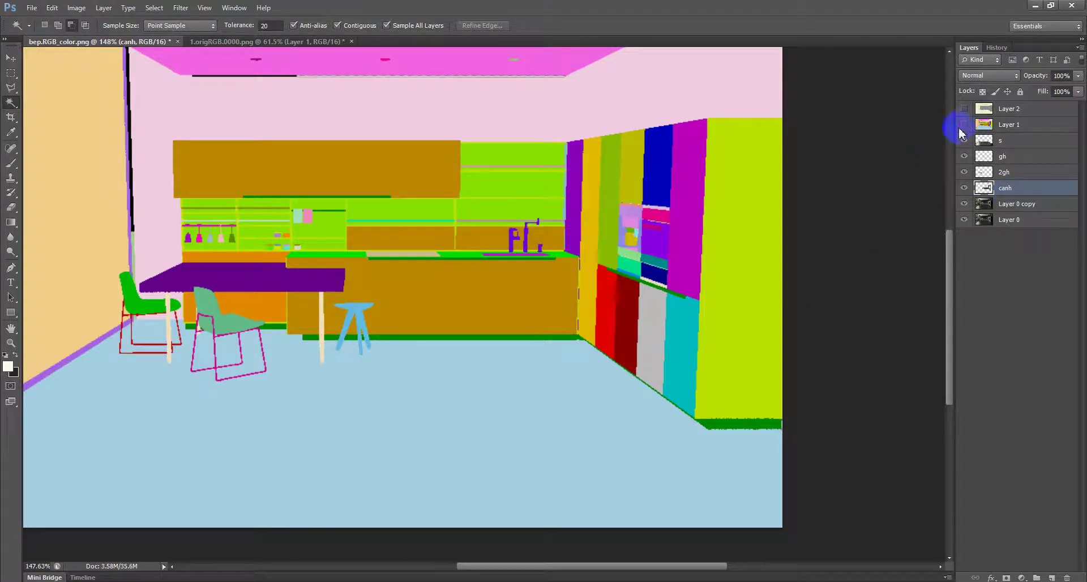
click(962, 125)
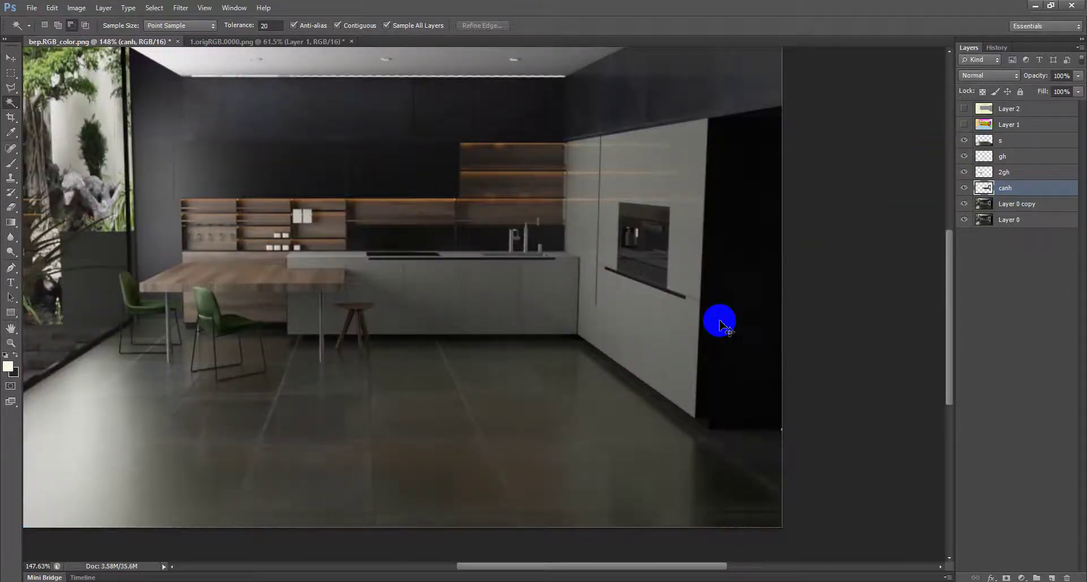
- Apply a midtone Color Balance of +9, 0, −12 to the canh layer
key(ctrl+b)
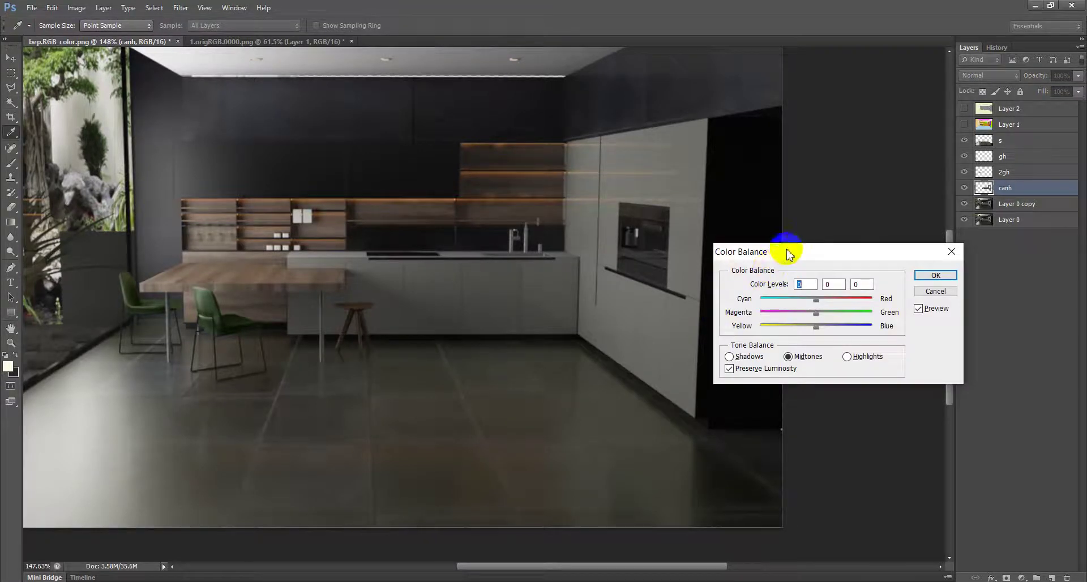
drag(786, 250, 856, 204)
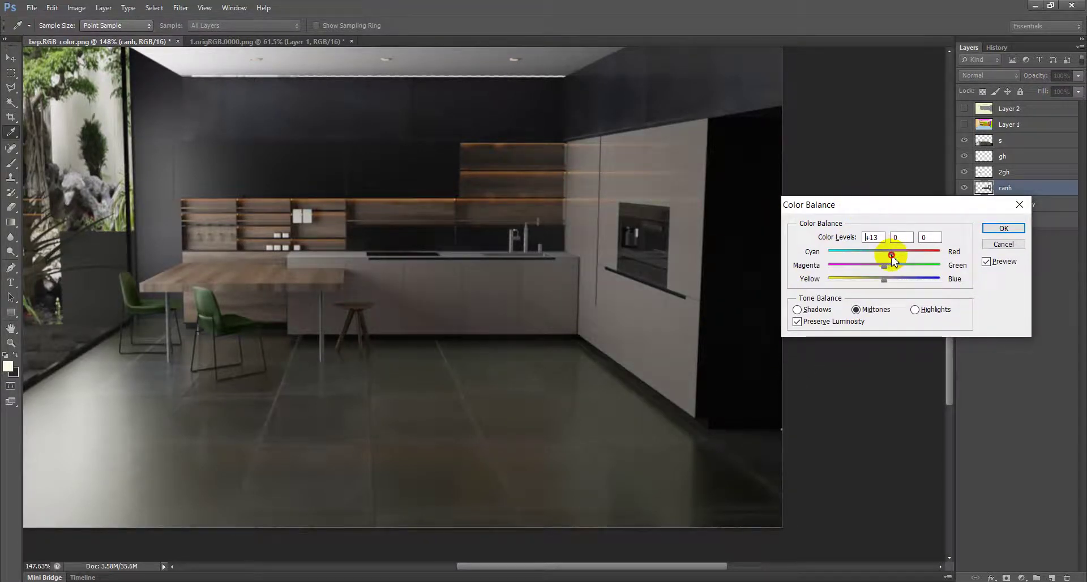
drag(891, 258, 888, 253)
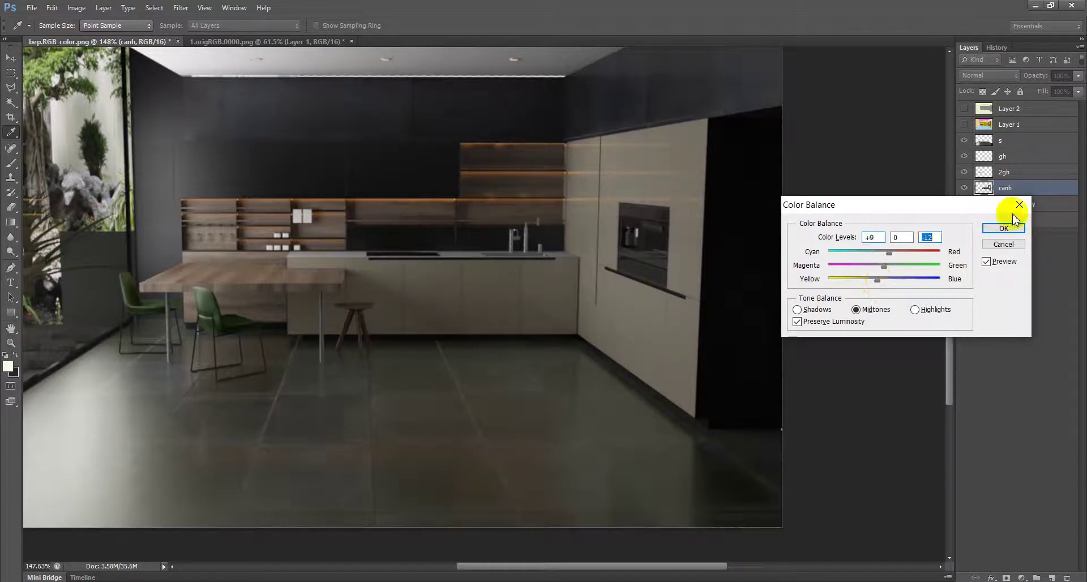
click(1003, 228)
key(w)
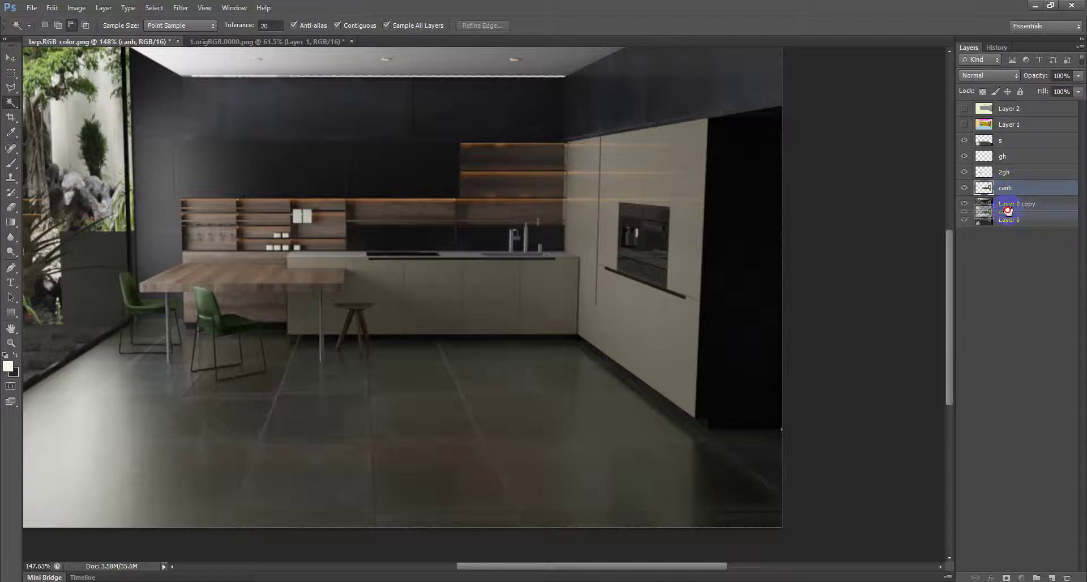
- Move canh, s, gh and 2gh beneath Layer 0 copy, then target Layer 0
drag(1008, 189, 1008, 212)
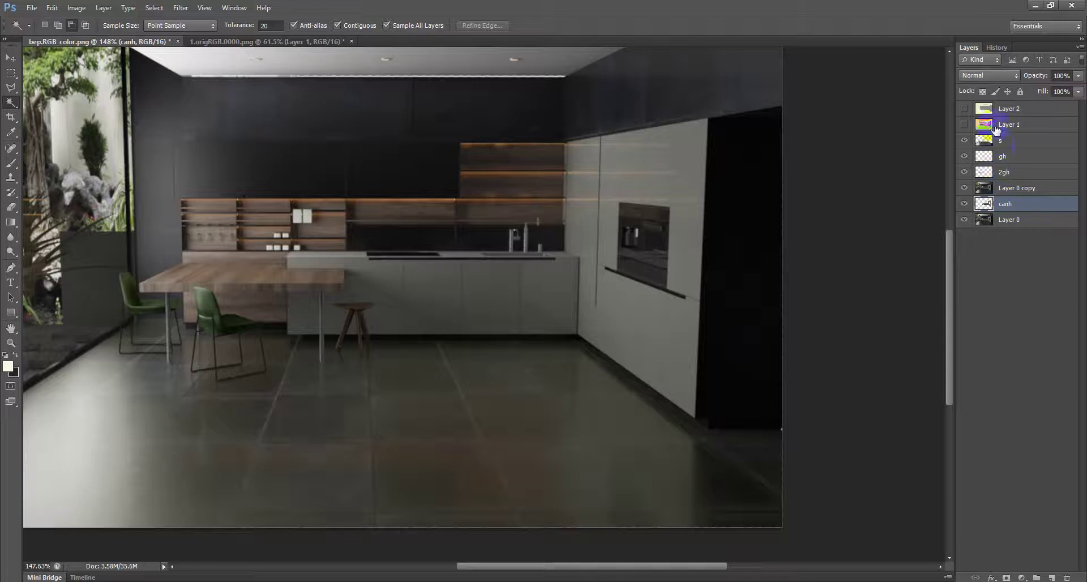
click(1037, 143)
click(1028, 175)
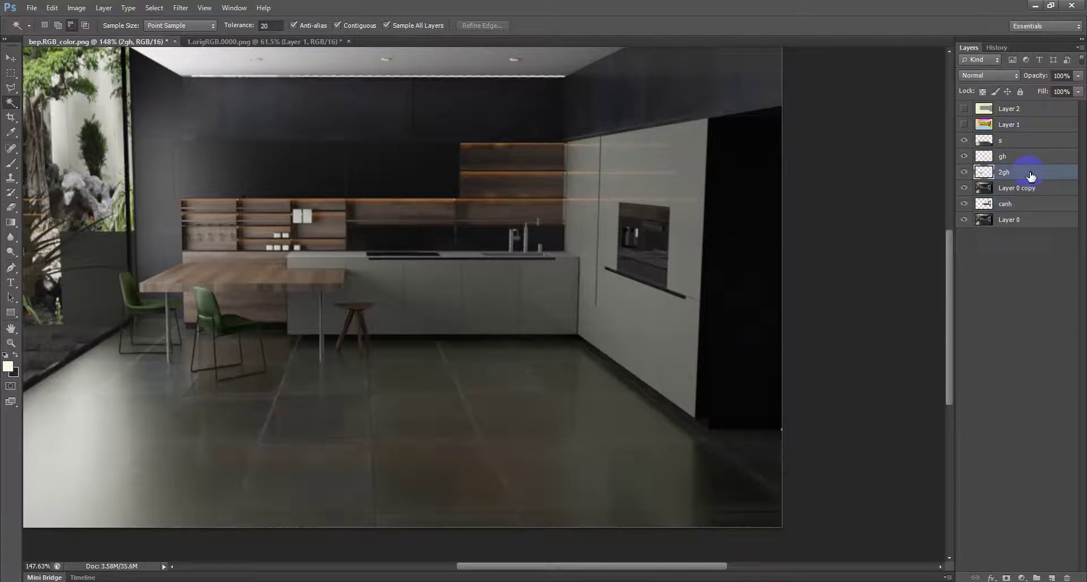
drag(1017, 146, 1017, 198)
drag(1011, 142, 1019, 180)
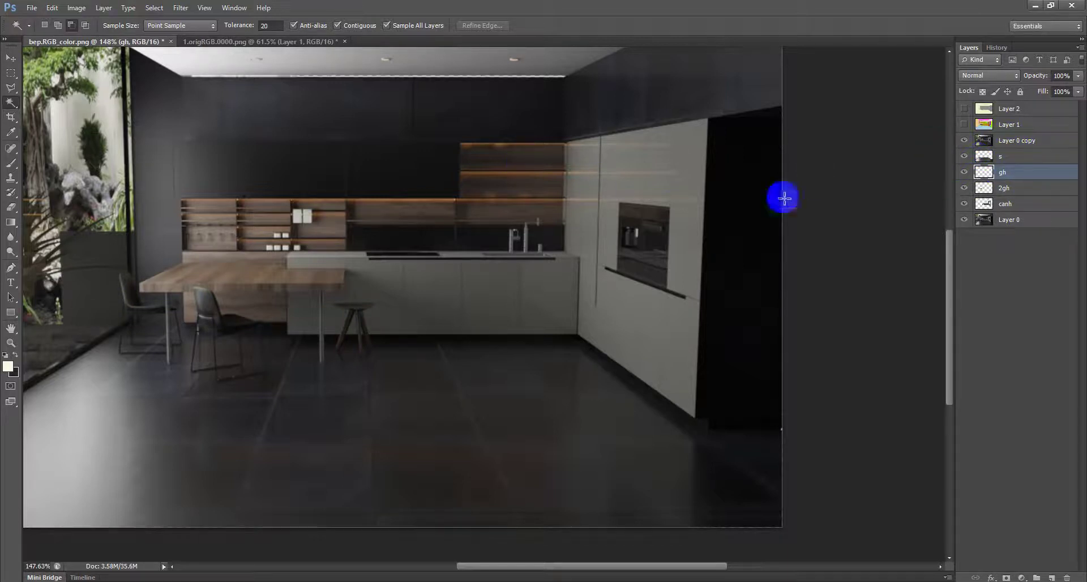
click(230, 72)
drag(276, 80, 559, 76)
click(1011, 225)
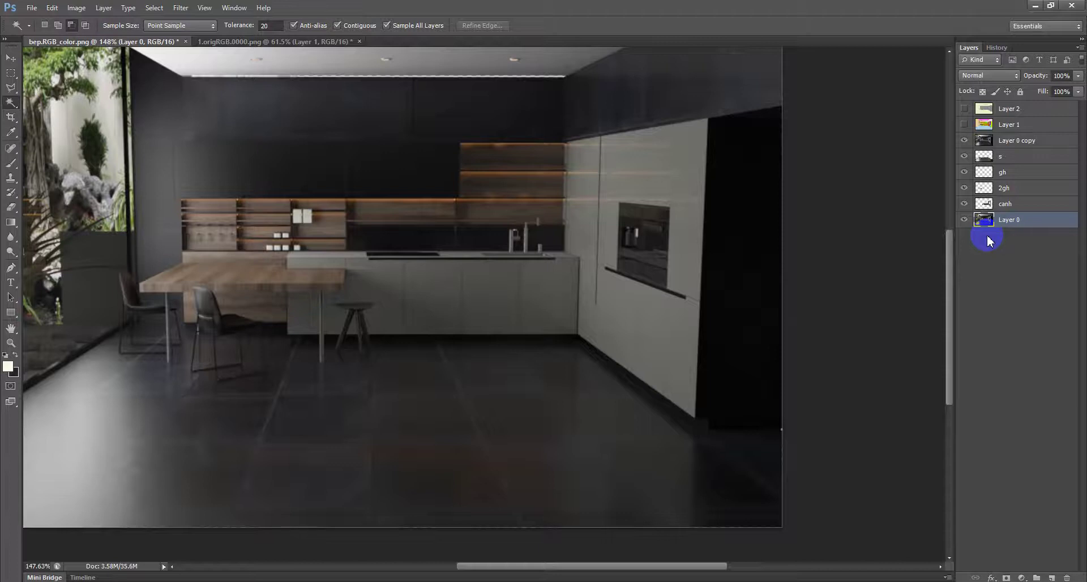
- Duplicate Layer 0 and fill the new copy with bright yellow
key(ctrl+j)
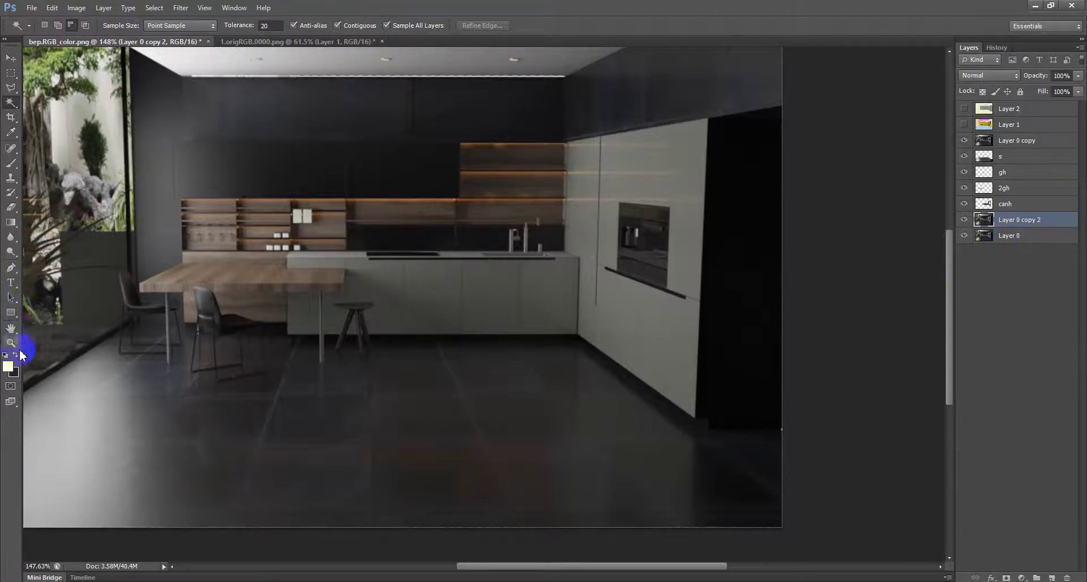
click(9, 372)
drag(650, 188, 723, 130)
click(852, 122)
key(w)
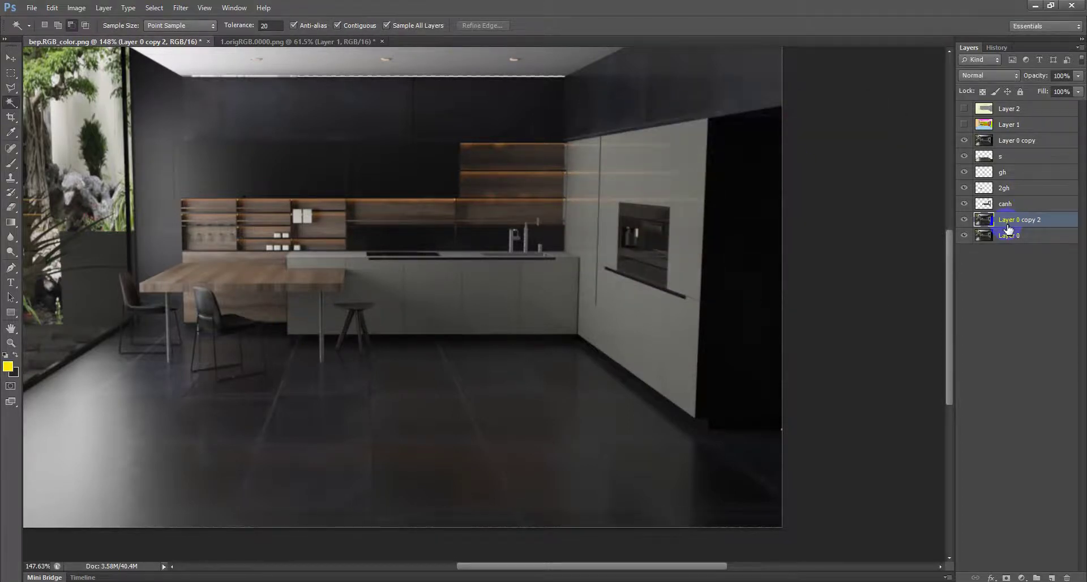
click(7, 369)
- Zoom around the ceiling edge and reveal the colour-coded object map layer
scroll(407, 80, up, 3)
scroll(671, 92, up, 3)
scroll(812, 105, down, 3)
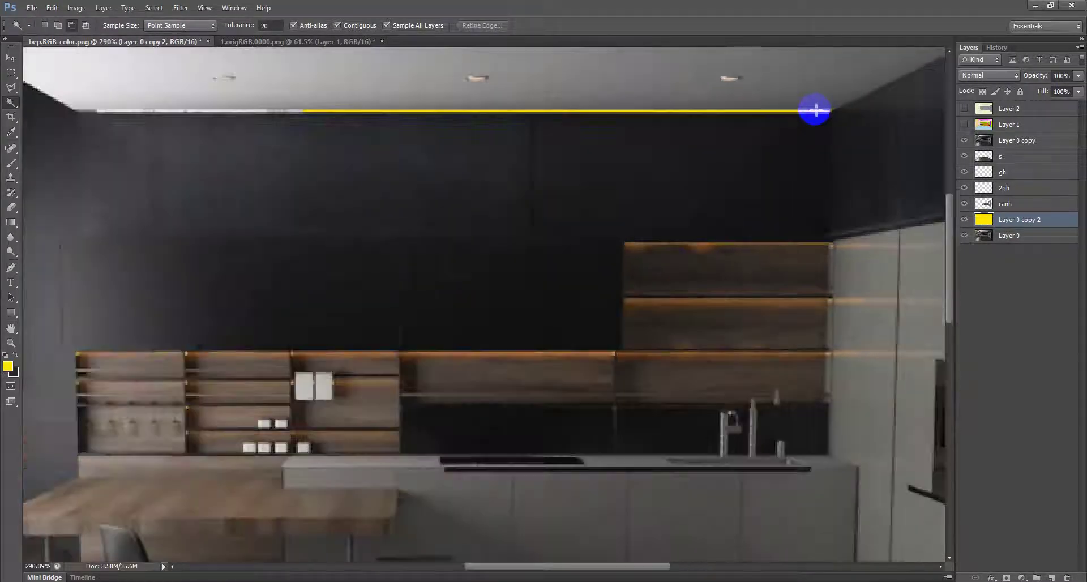
scroll(679, 121, down, 2)
scroll(259, 100, up, 2)
scroll(402, 123, up, 2)
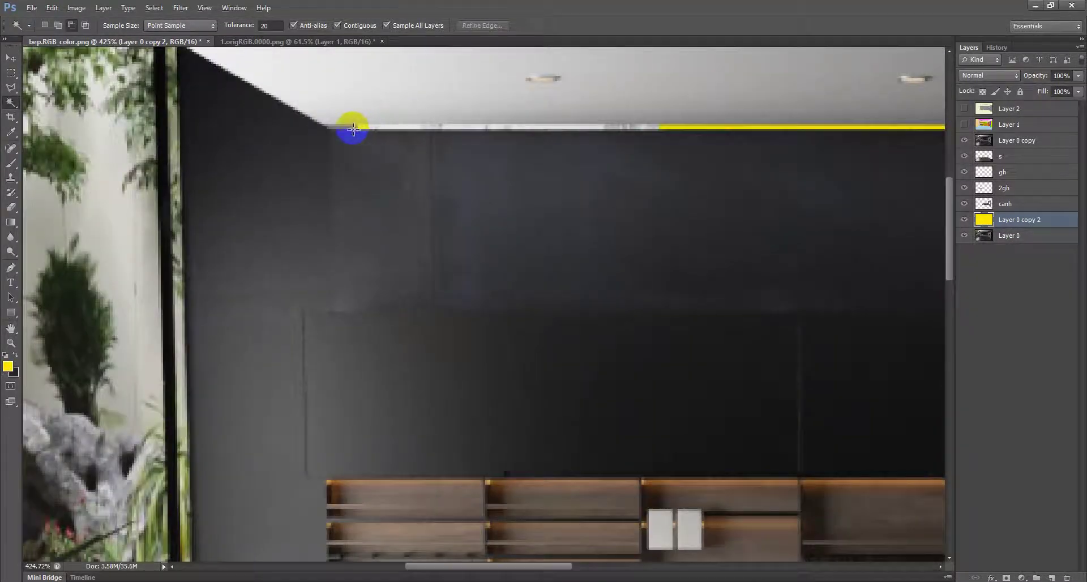
scroll(367, 124, down, 1)
scroll(396, 116, down, 2)
scroll(401, 114, down, 1)
scroll(403, 123, down, 1)
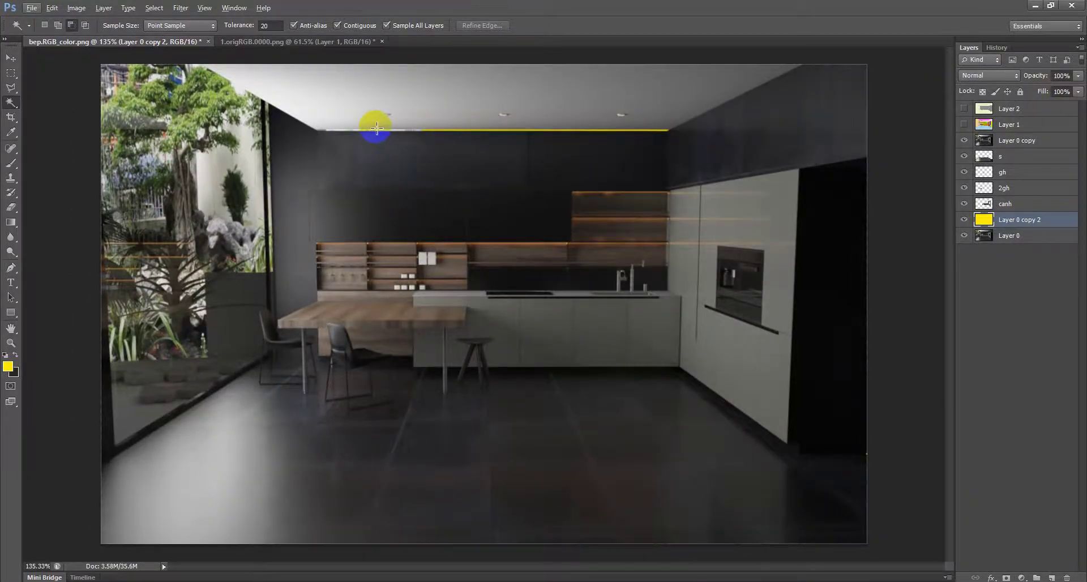
scroll(376, 122, up, 1)
scroll(461, 138, up, 1)
scroll(423, 137, up, 1)
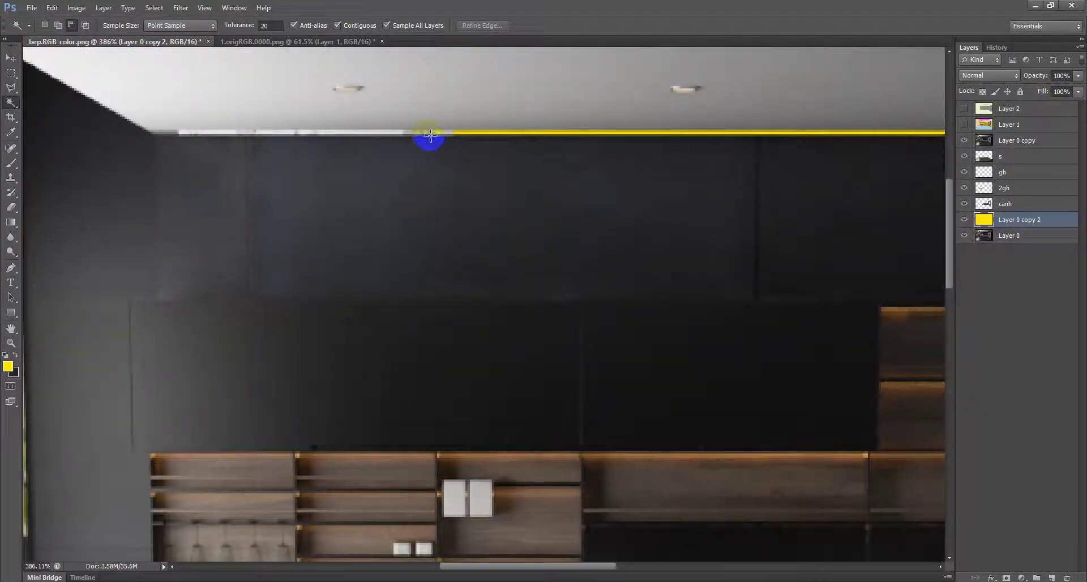
scroll(429, 137, down, 2)
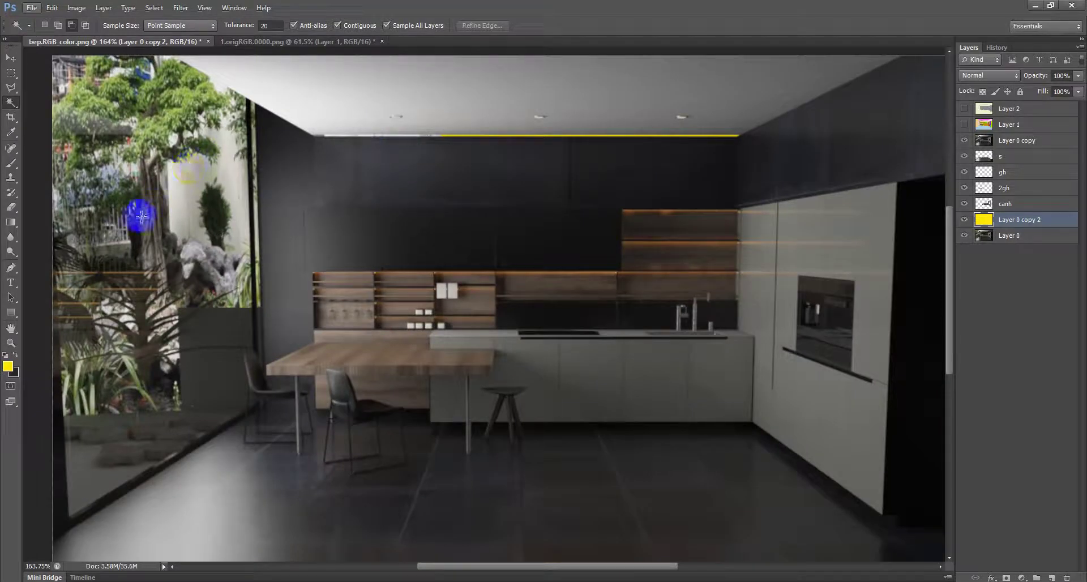
scroll(340, 113, up, 1)
scroll(388, 163, up, 1)
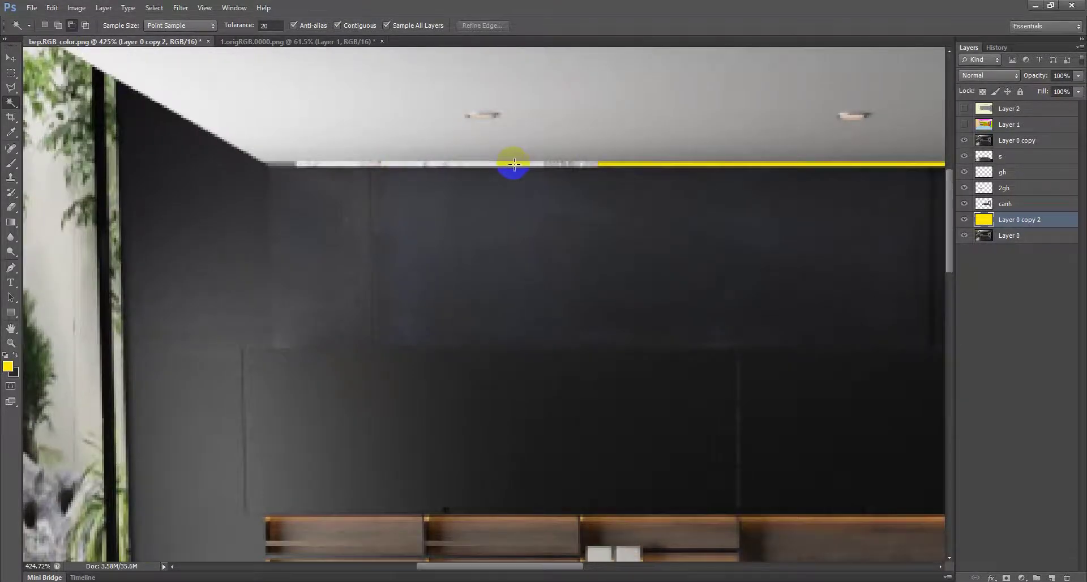
click(964, 125)
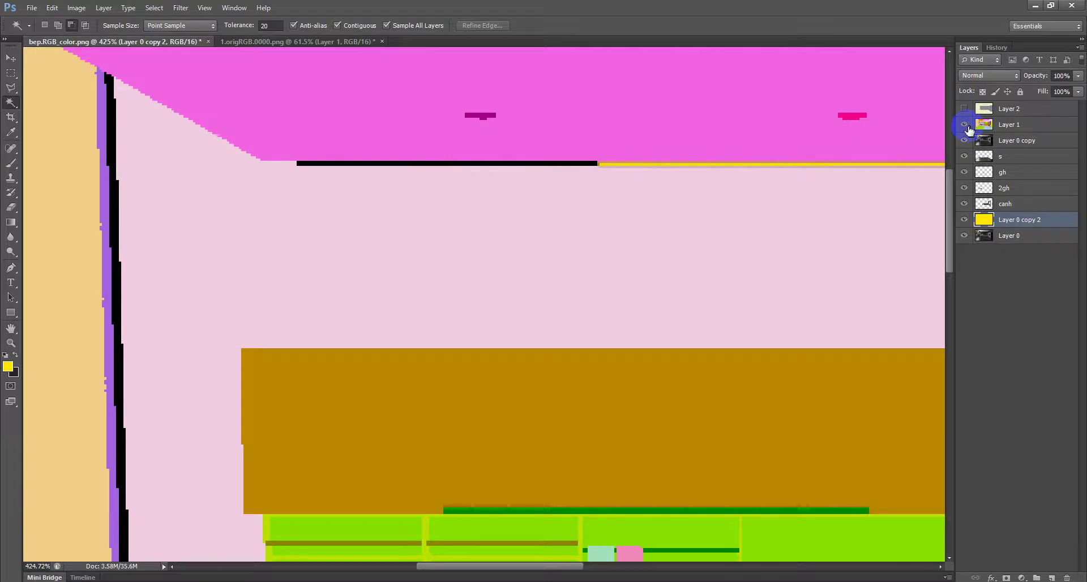
- Target Layer 0 copy, then switch back to Layer 0 copy 2
scroll(461, 169, up, 1)
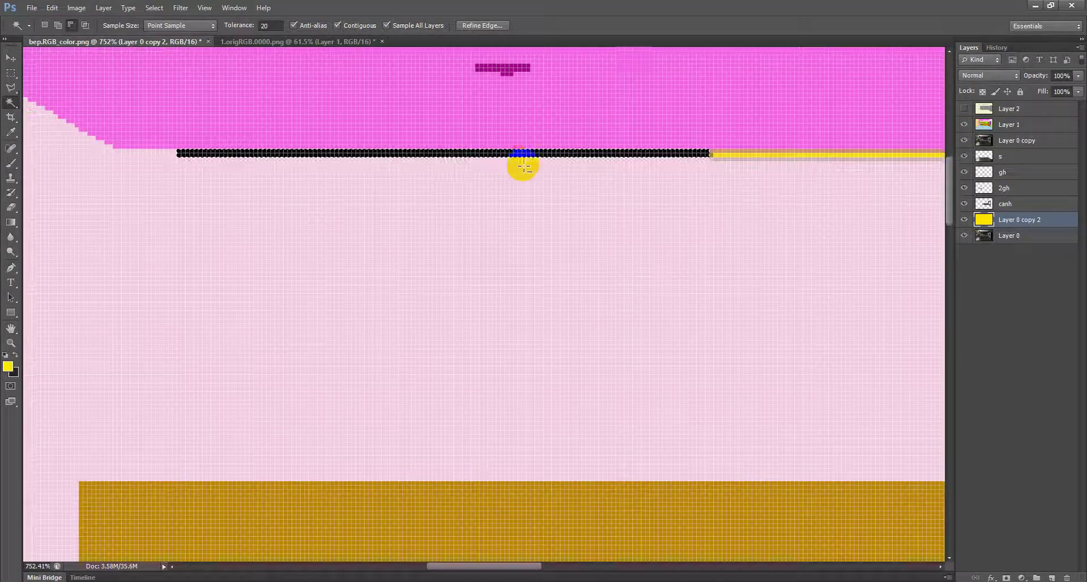
scroll(463, 168, down, 3)
scroll(426, 168, up, 2)
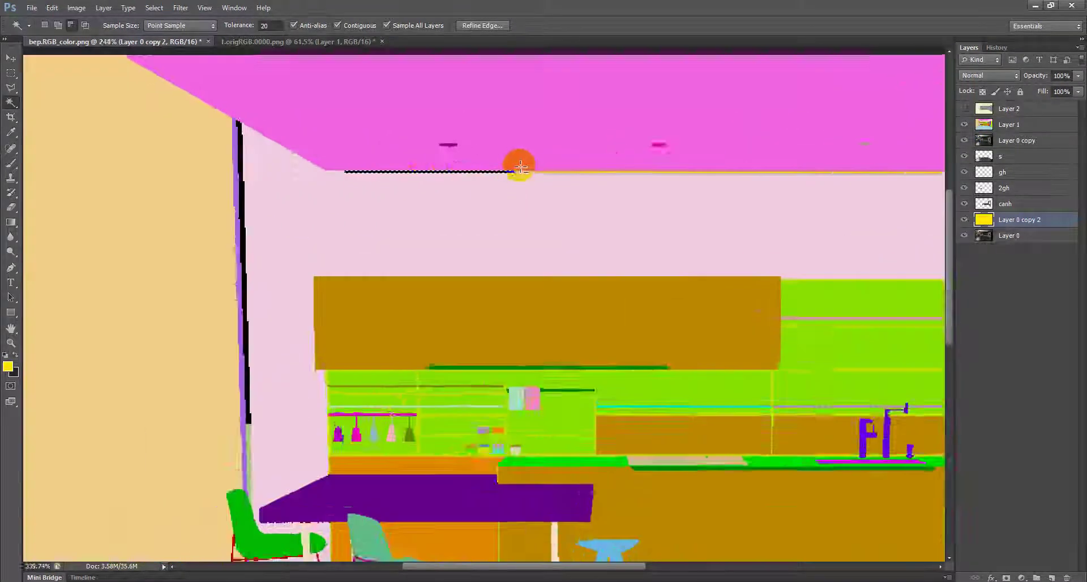
scroll(516, 165, up, 2)
scroll(548, 179, up, 1)
scroll(542, 191, up, 1)
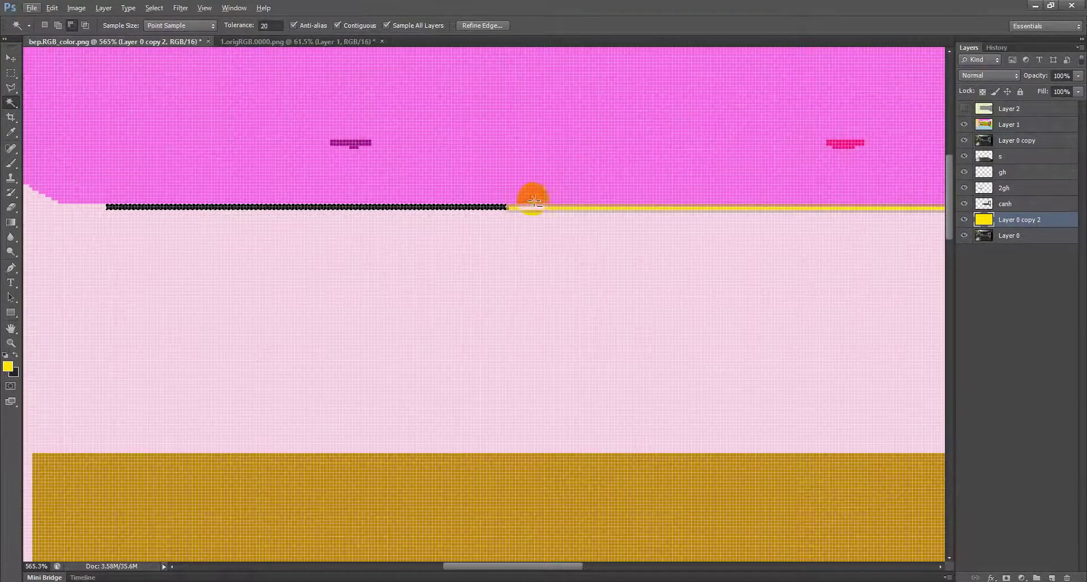
click(1002, 146)
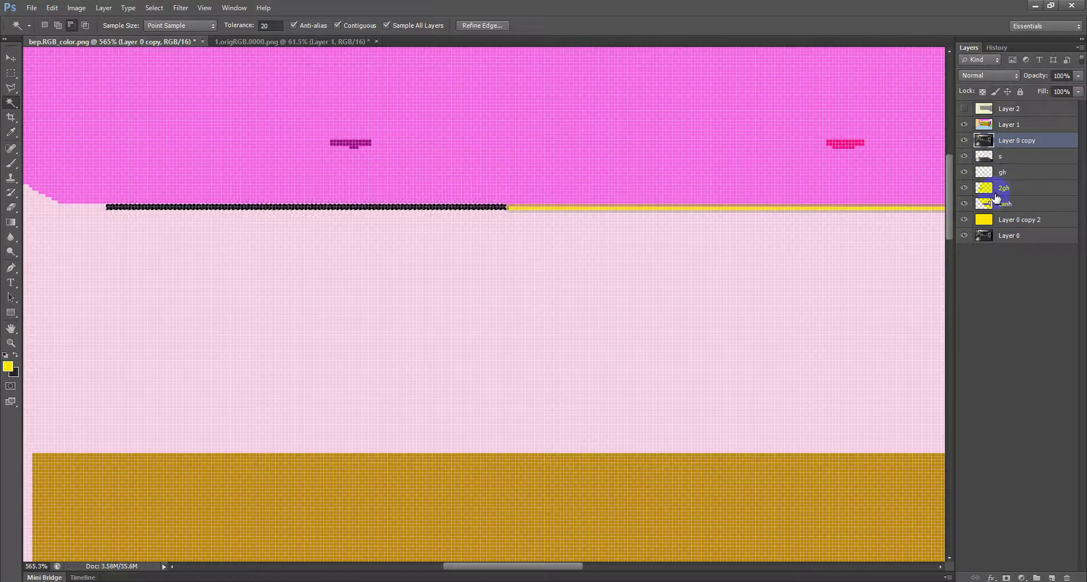
click(1014, 223)
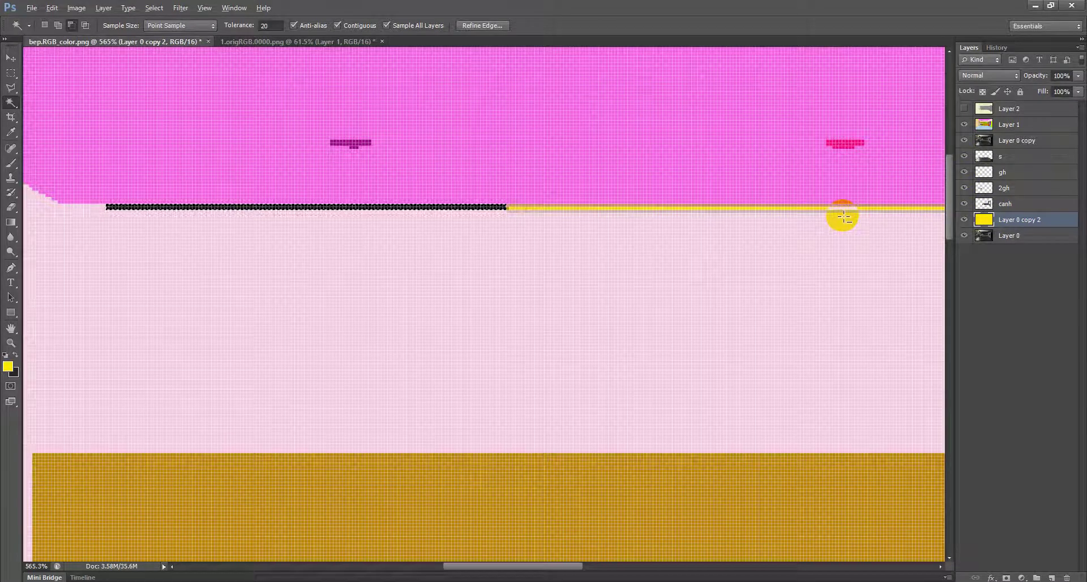
scroll(780, 204, down, 6)
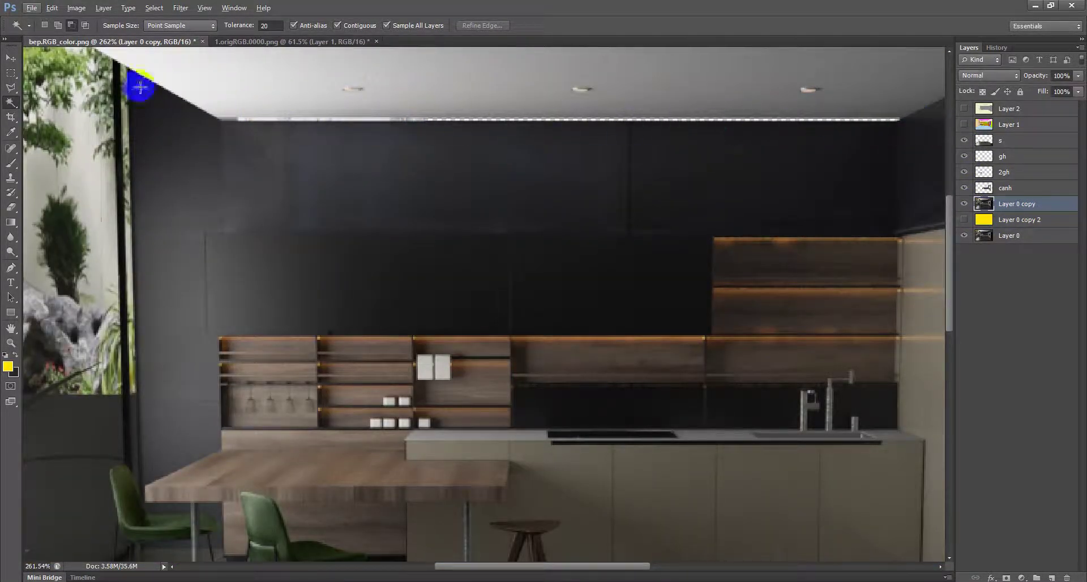
- Draw a thin polygonal lasso selection around the ceiling light strip along the back wall's top
click(11, 57)
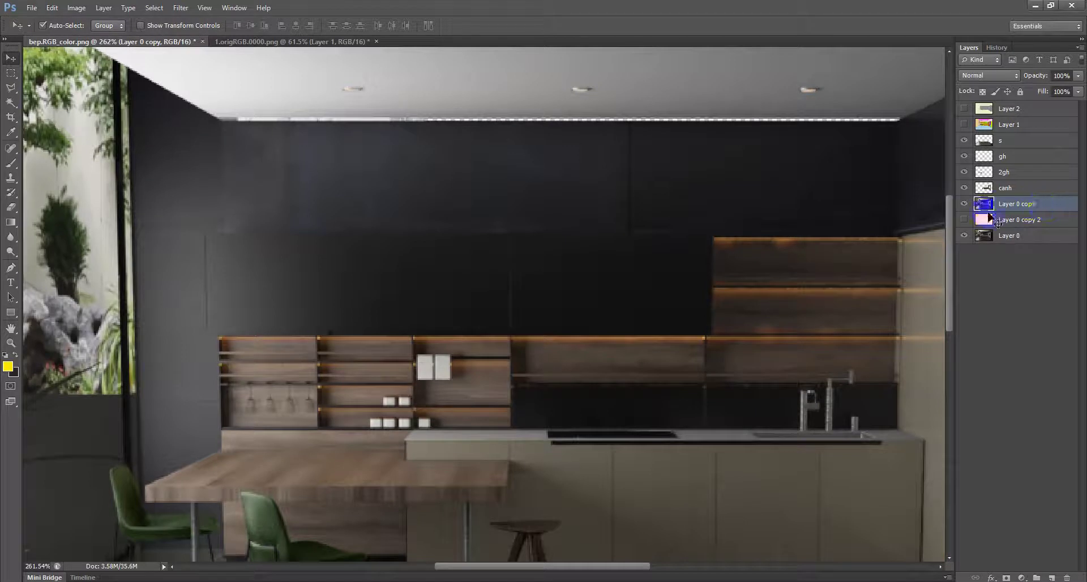
click(12, 90)
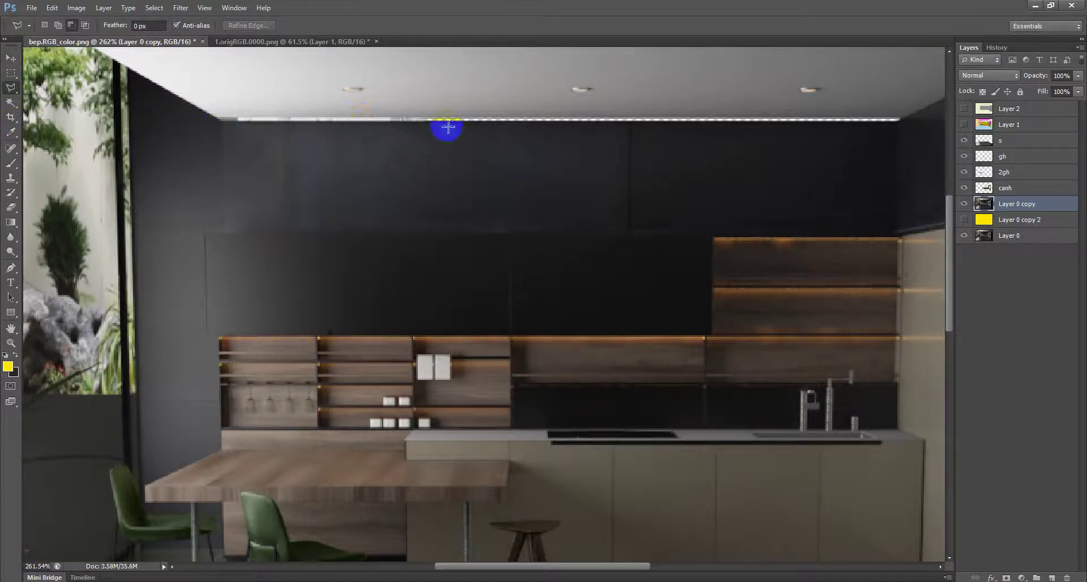
click(899, 120)
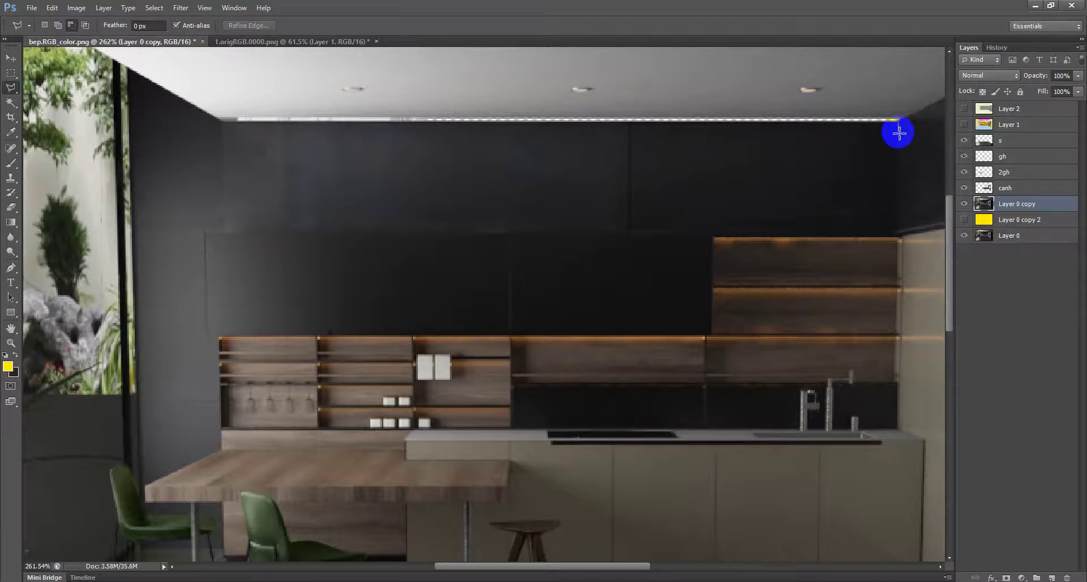
click(898, 132)
click(445, 138)
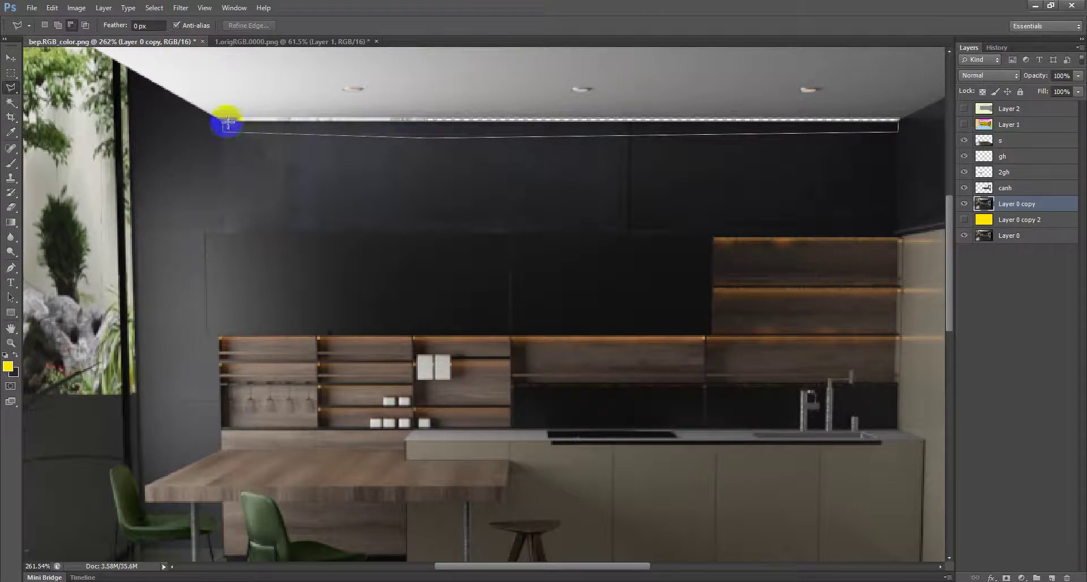
click(227, 122)
scroll(214, 253, up, 5)
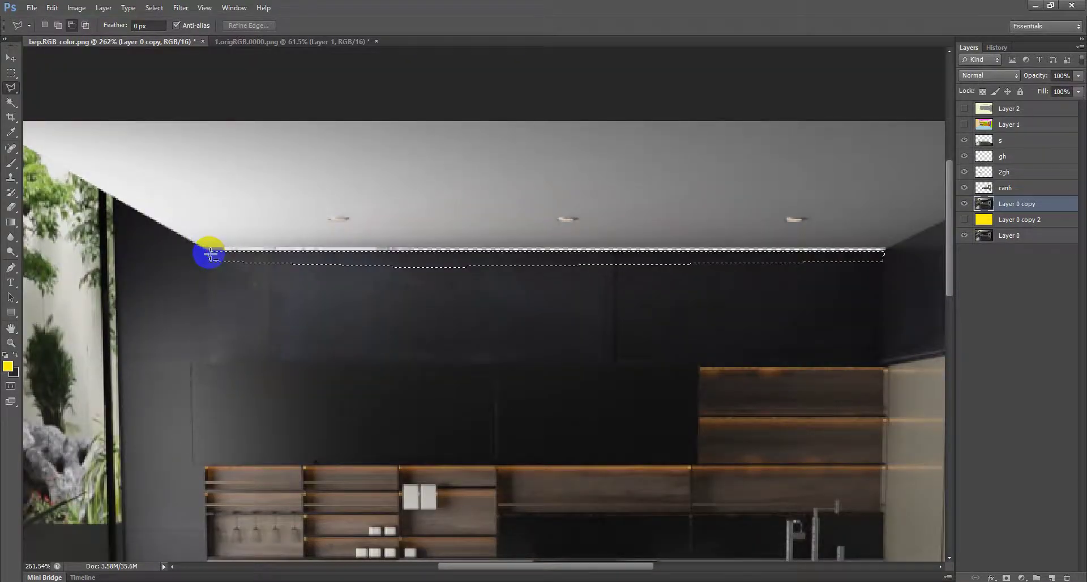
click(218, 249)
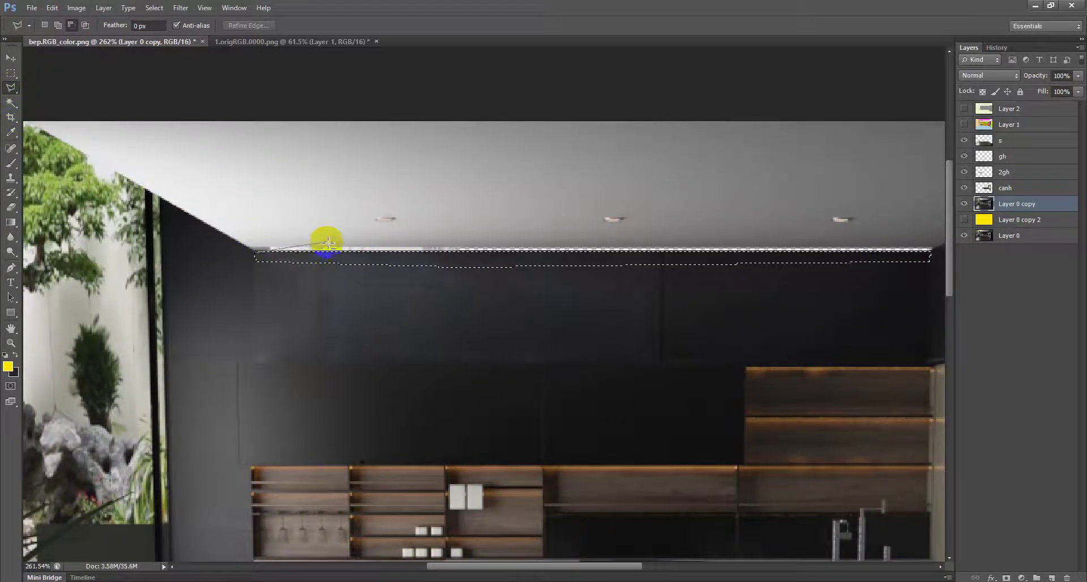
double_click(329, 244)
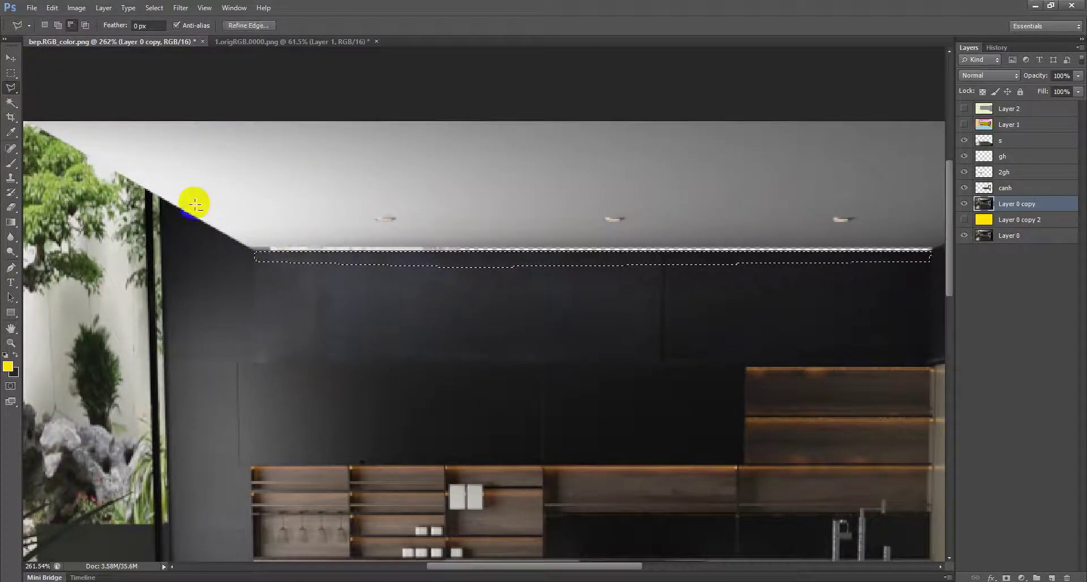
- Nudge the selected light strip up about 2 px with the Move tool
click(8, 60)
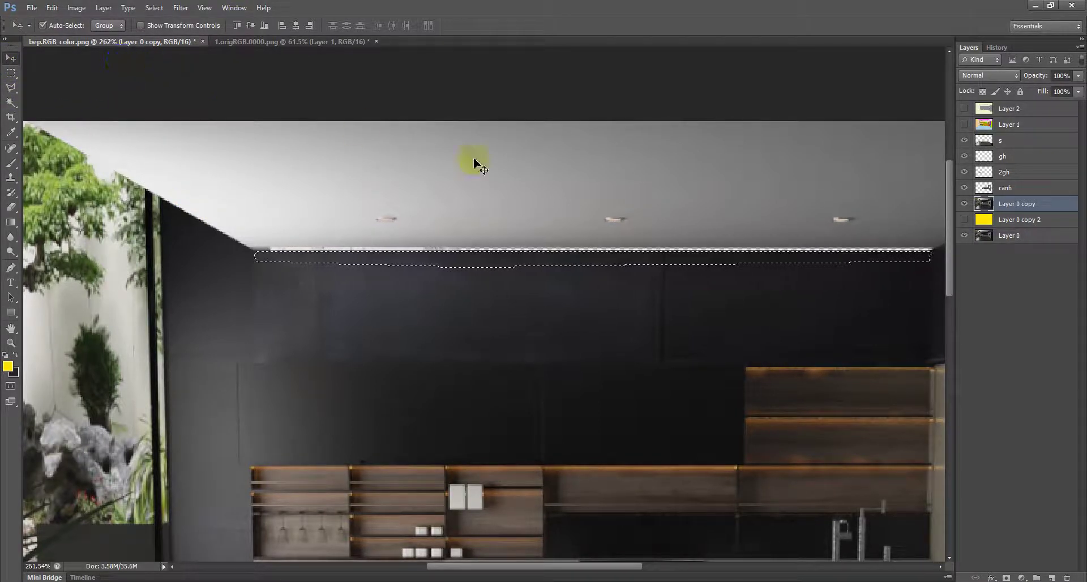
scroll(928, 271, up, 3)
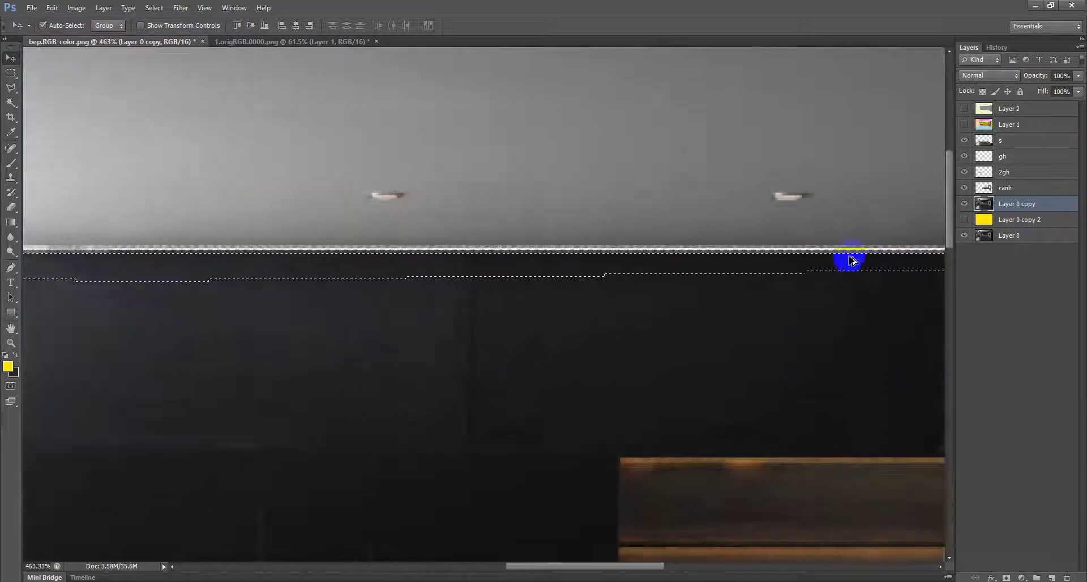
scroll(849, 259, down, 1)
scroll(939, 267, up, 3)
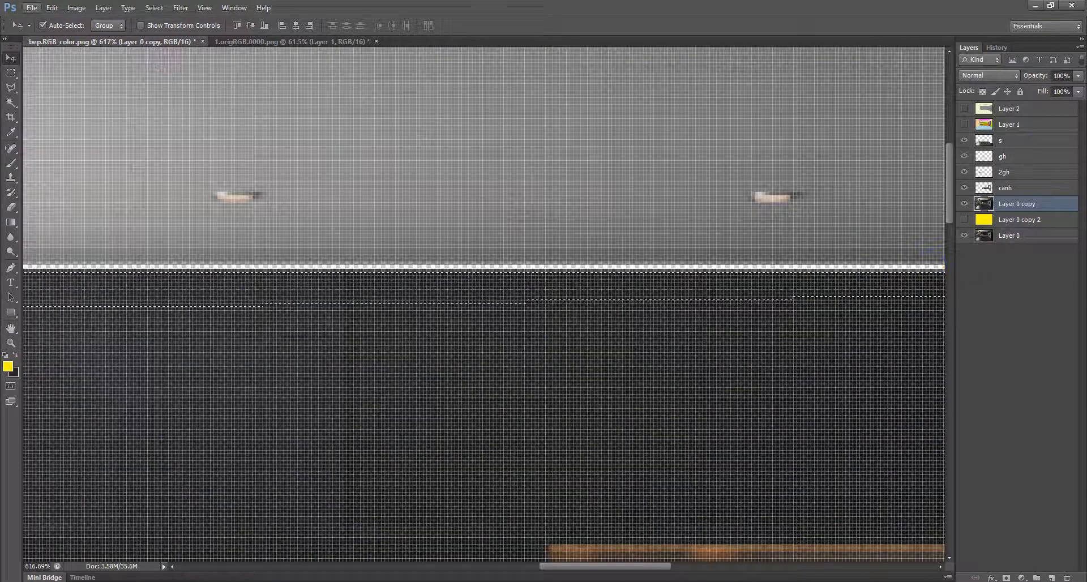
scroll(663, 563, down, 1)
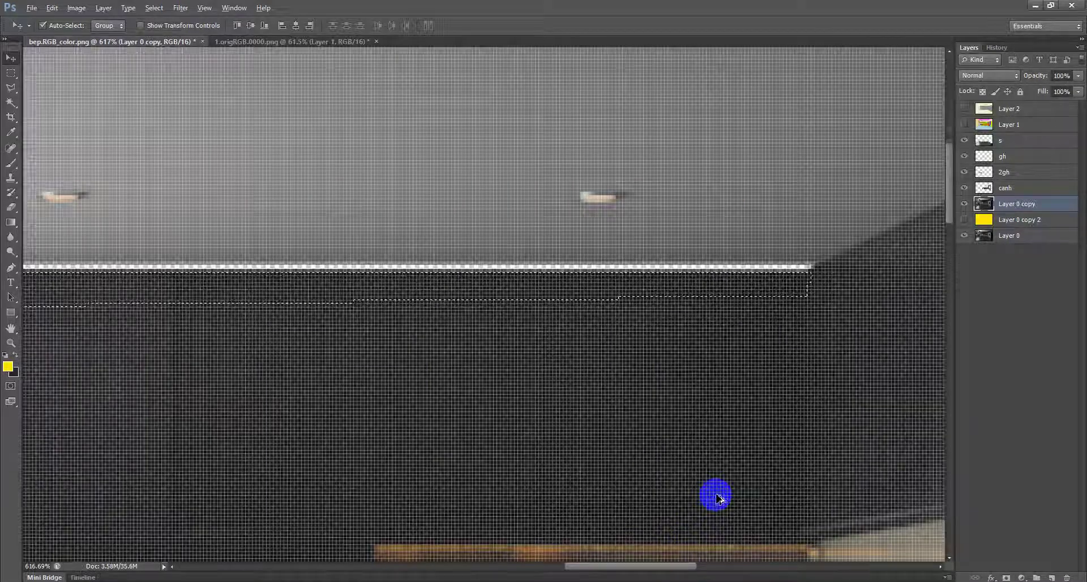
scroll(717, 496, down, 1)
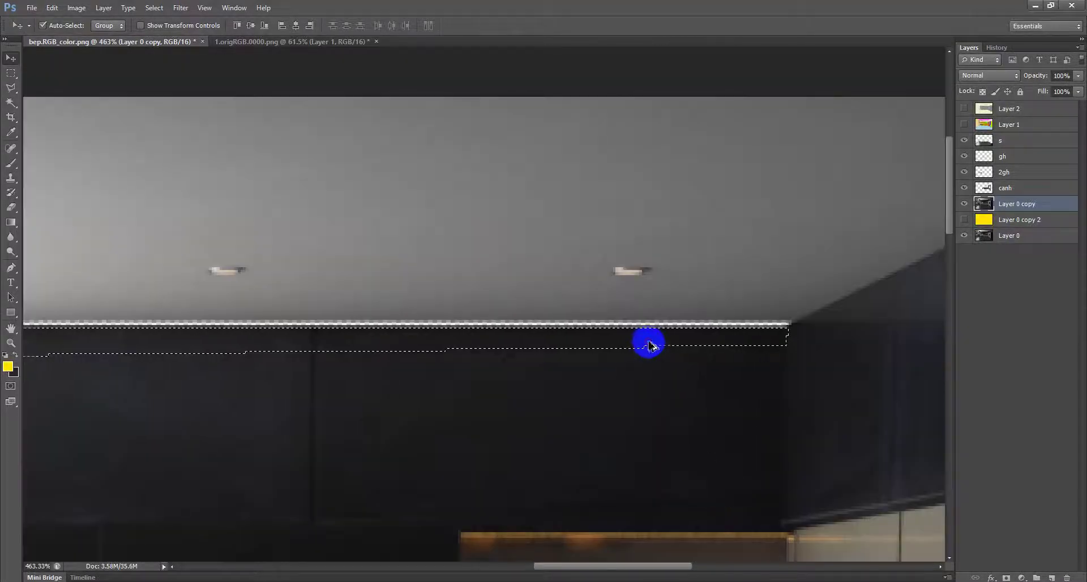
drag(650, 343, 650, 336)
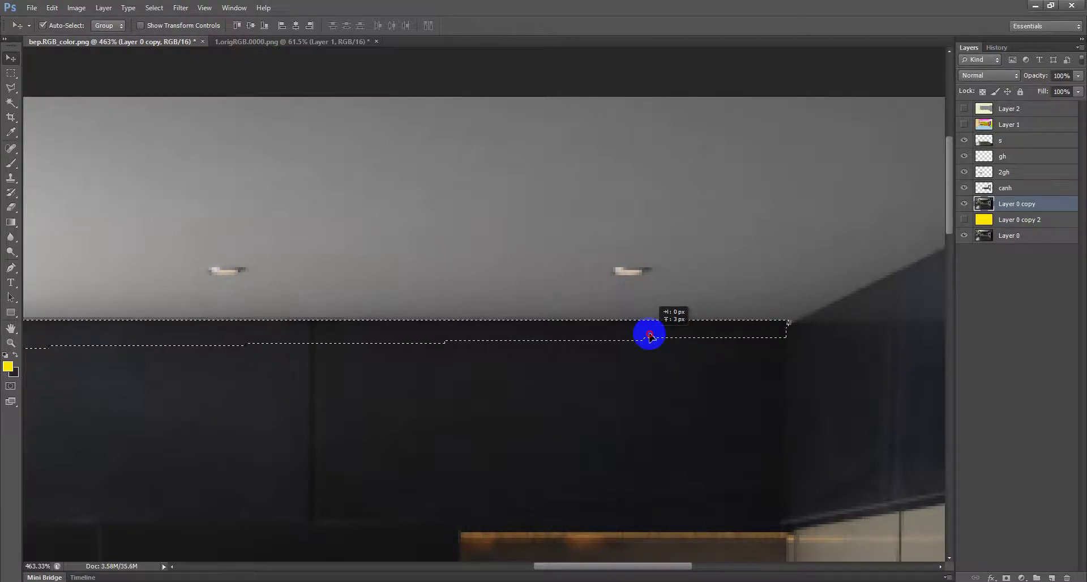
scroll(650, 336, down, 1)
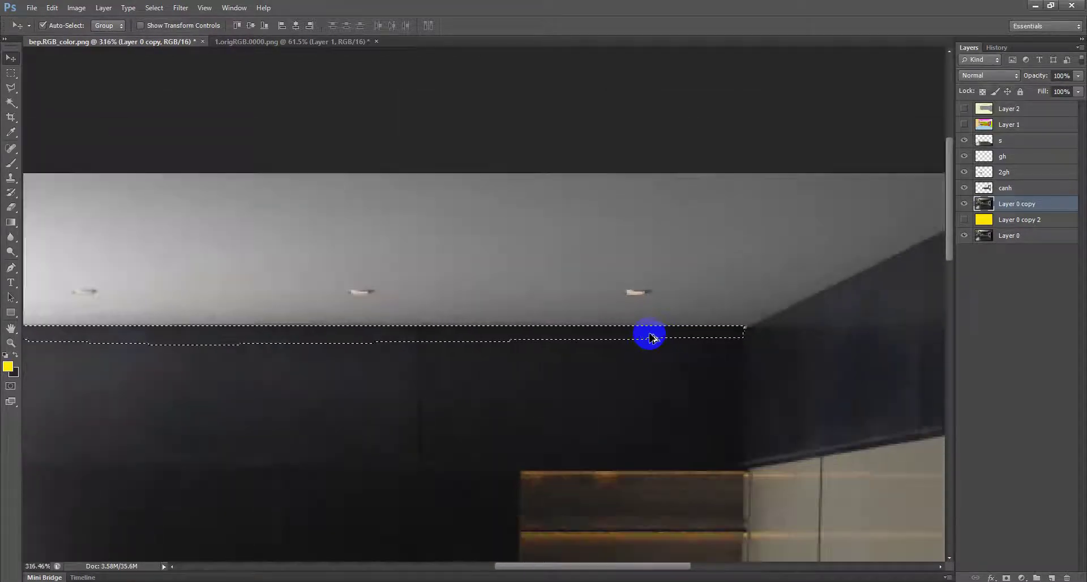
scroll(650, 335, down, 1)
scroll(79, 339, up, 2)
scroll(90, 322, up, 1)
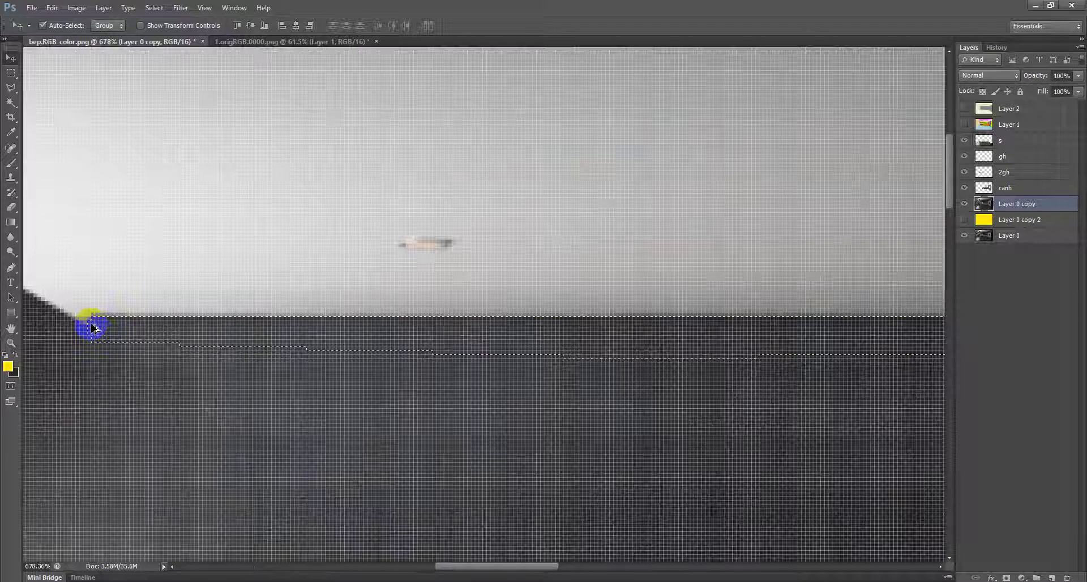
scroll(79, 325, down, 2)
- Deselect the strip and zoom to check the ceiling edge
key(ctrl+d)
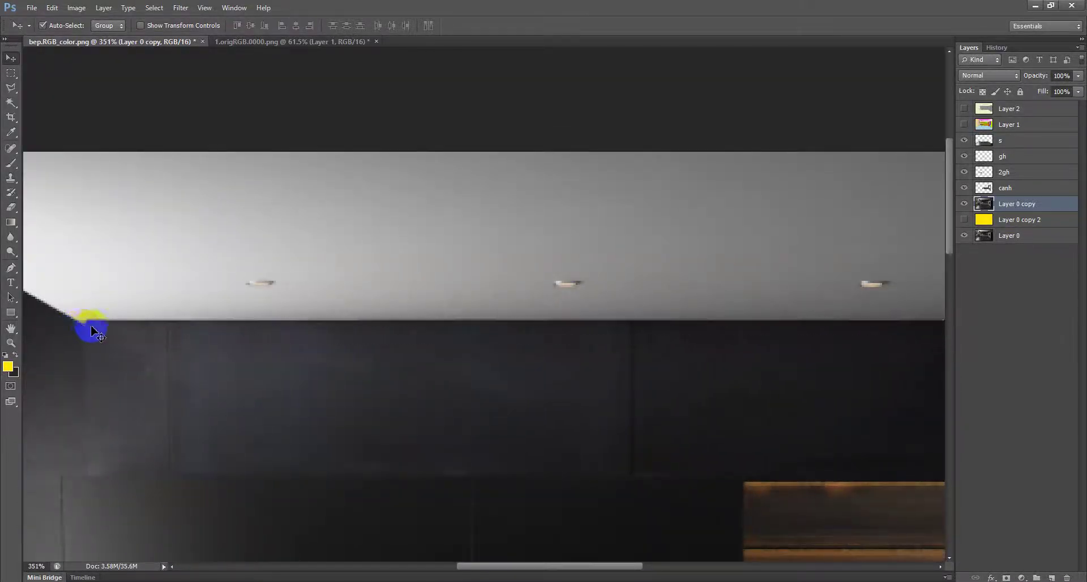
scroll(364, 357, down, 2)
scroll(655, 336, up, 2)
scroll(567, 322, up, 2)
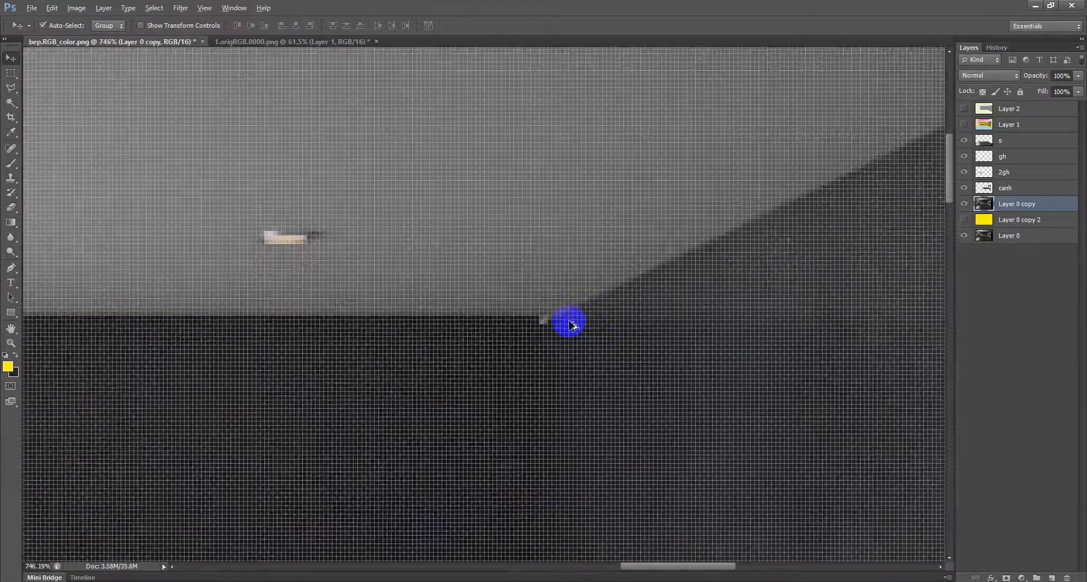
scroll(521, 339, up, 2)
scroll(521, 340, up, 2)
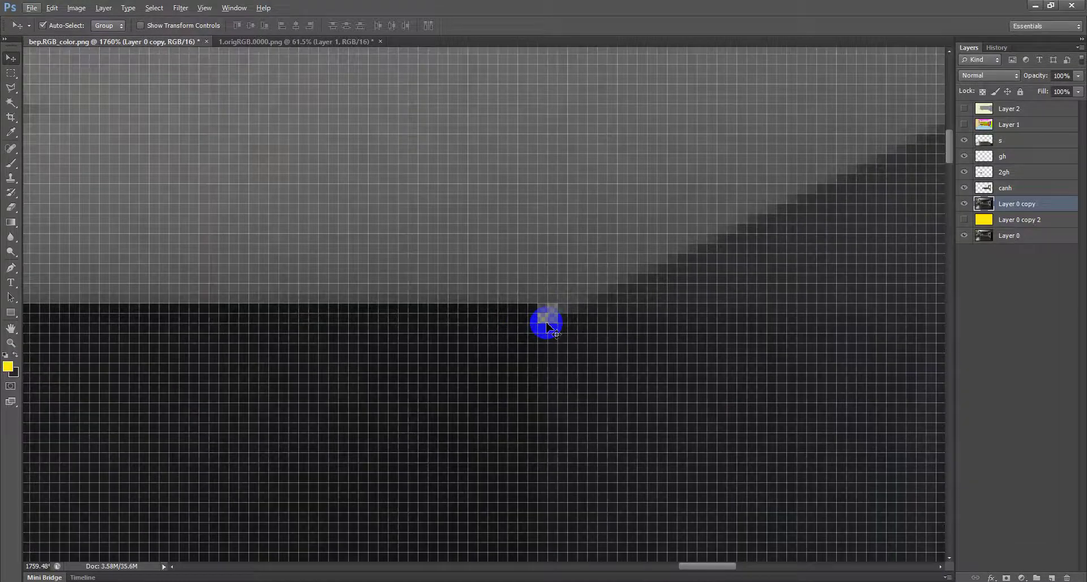
- Select a small block of dark wall pixels and shift it right over the transparent gap
click(10, 73)
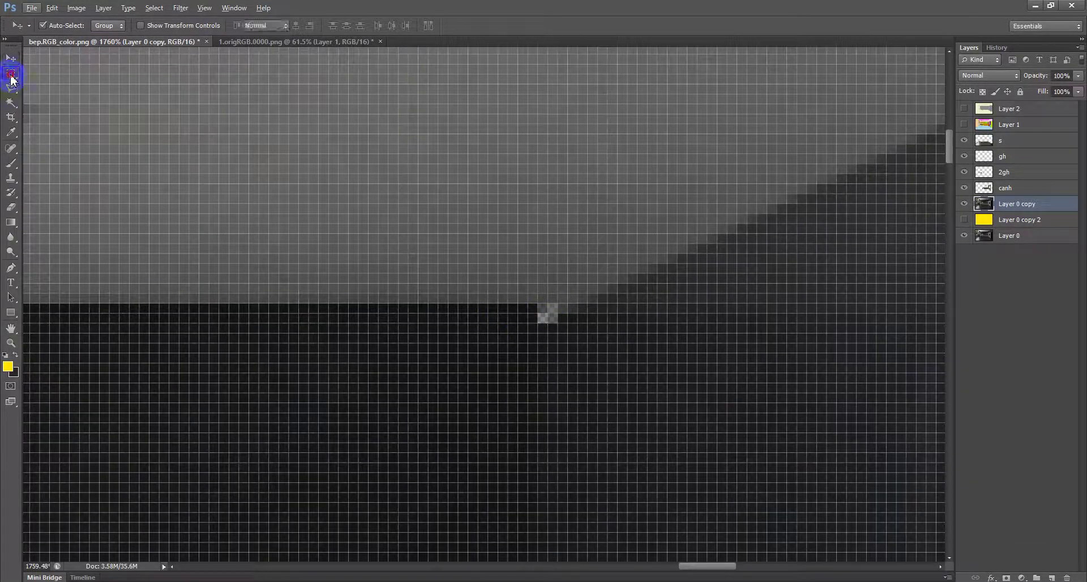
scroll(419, 316, down, 3)
scroll(453, 316, down, 2)
scroll(452, 316, down, 1)
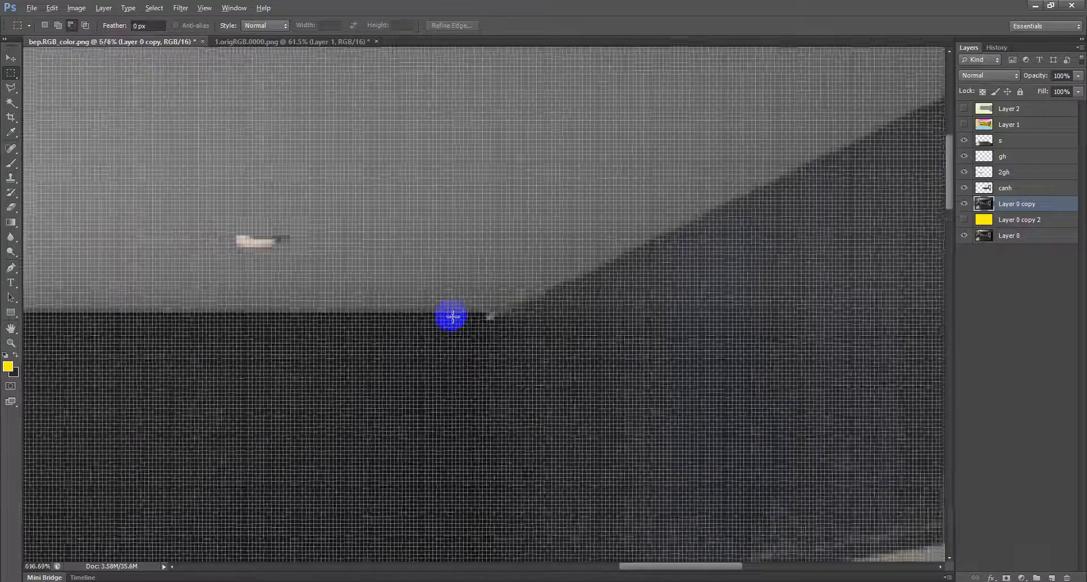
scroll(452, 316, down, 2)
scroll(452, 316, up, 1)
scroll(452, 316, down, 1)
scroll(452, 316, up, 1)
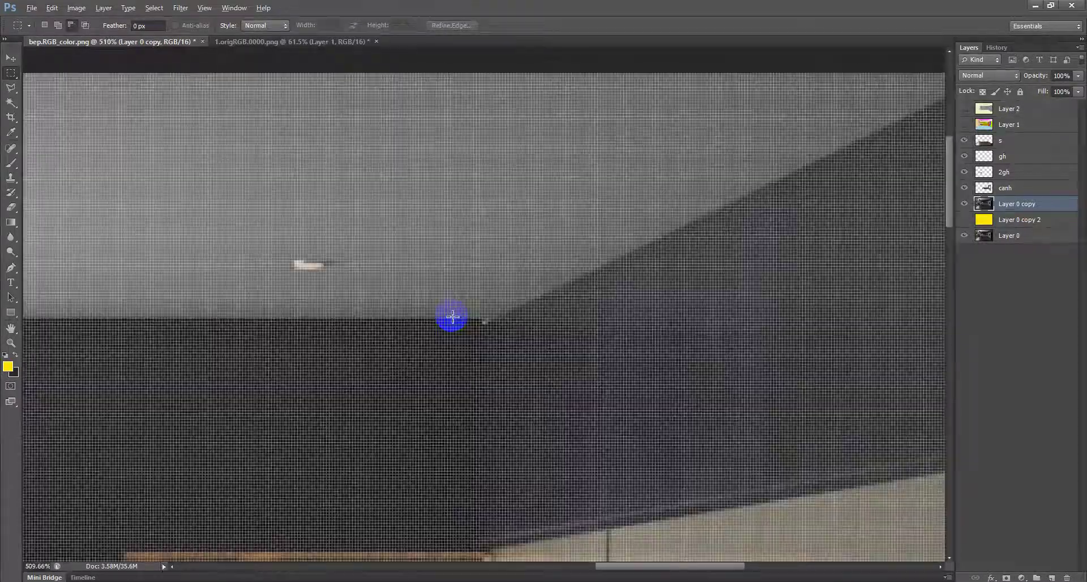
scroll(453, 316, up, 3)
scroll(481, 334, up, 4)
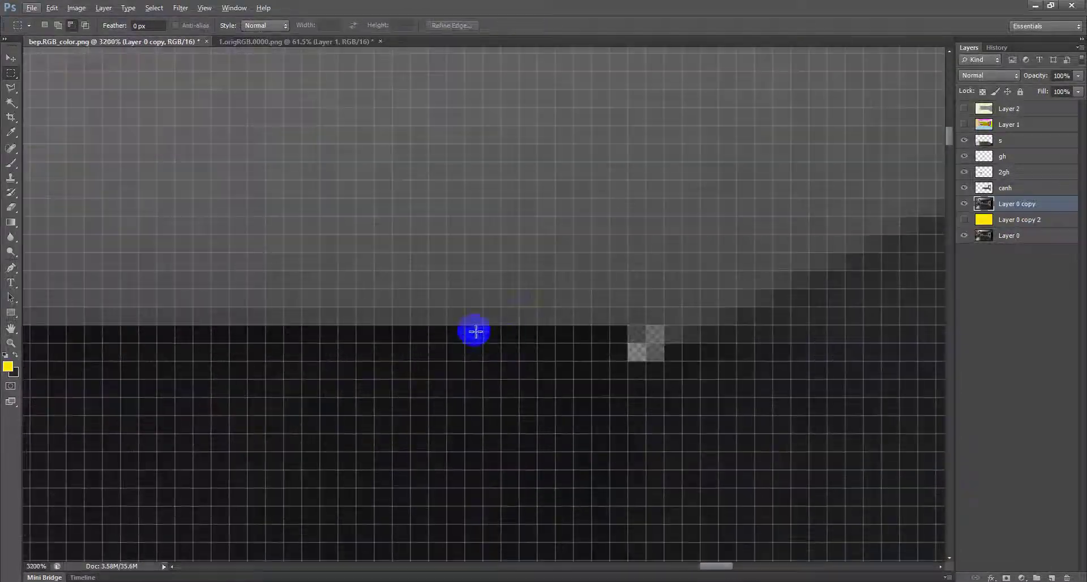
drag(573, 396, 464, 325)
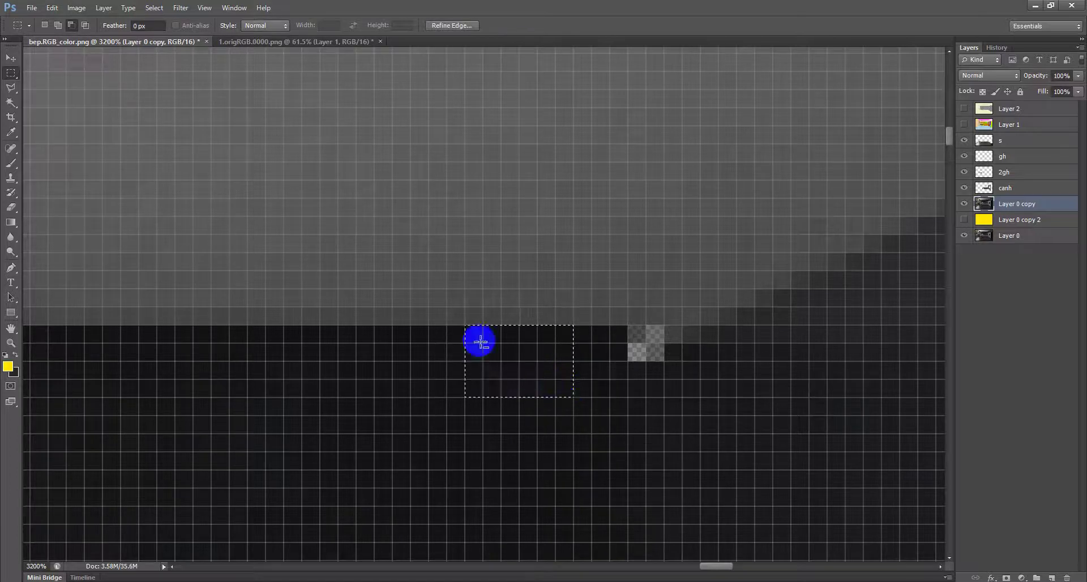
click(11, 58)
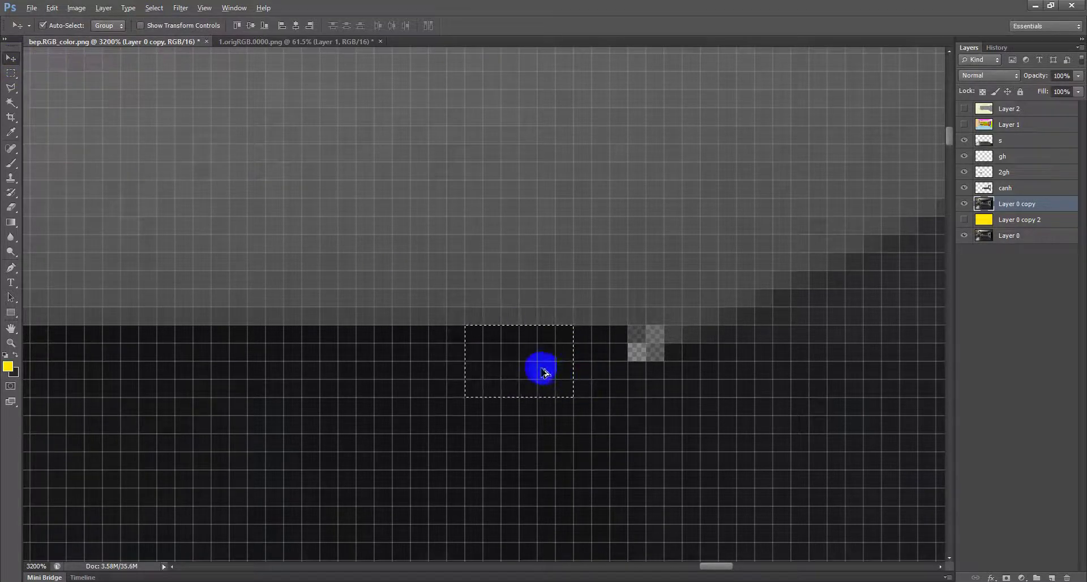
drag(610, 371, 633, 362)
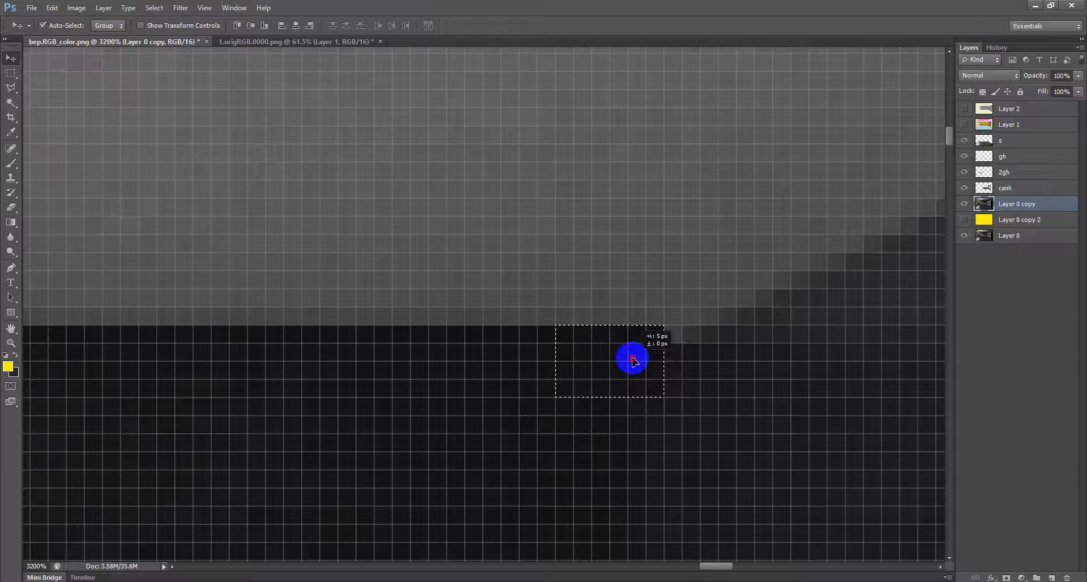
- Fit the image in view and nudge the wall patch 7 px left toward the corner
key(ctrl+0)
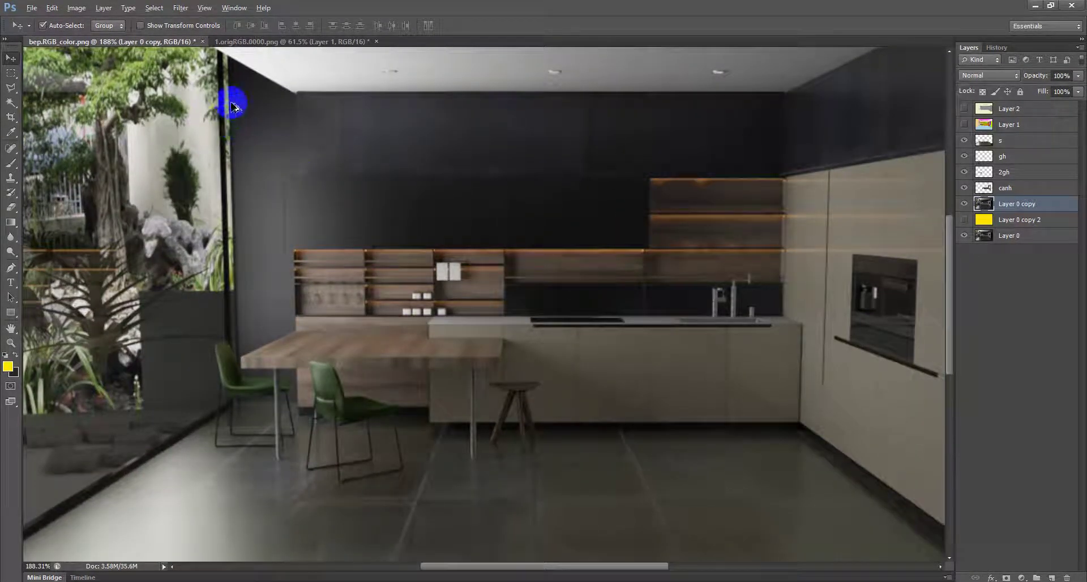
scroll(233, 100, up, 12)
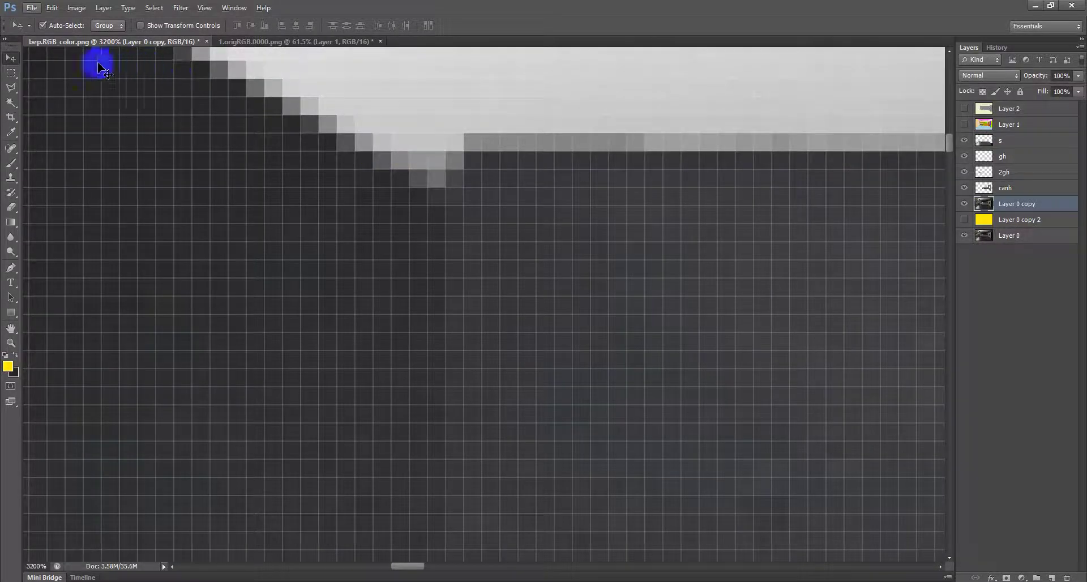
click(10, 73)
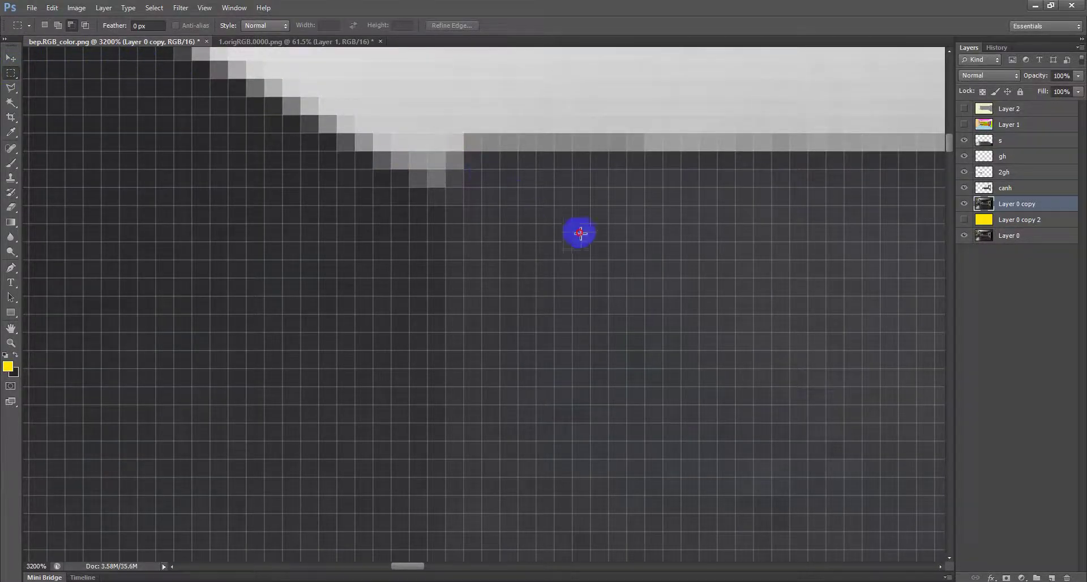
click(11, 58)
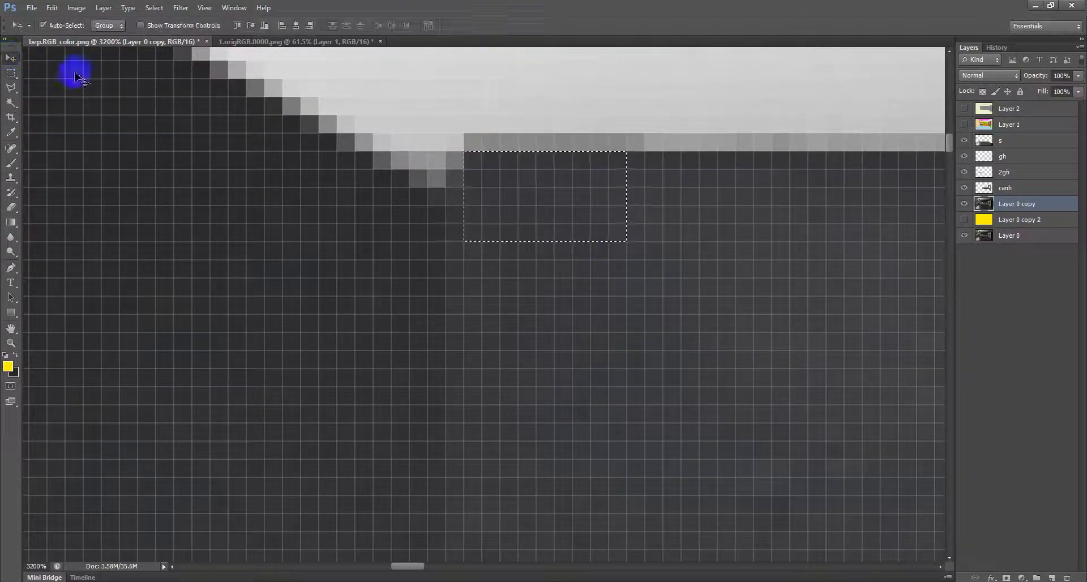
drag(415, 186, 400, 174)
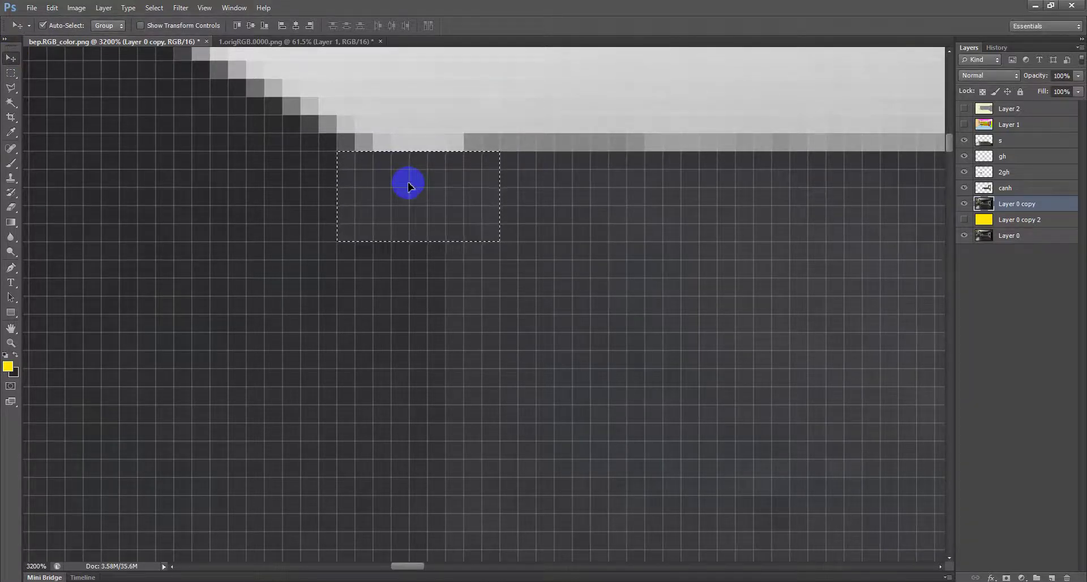
scroll(409, 187, down, 10)
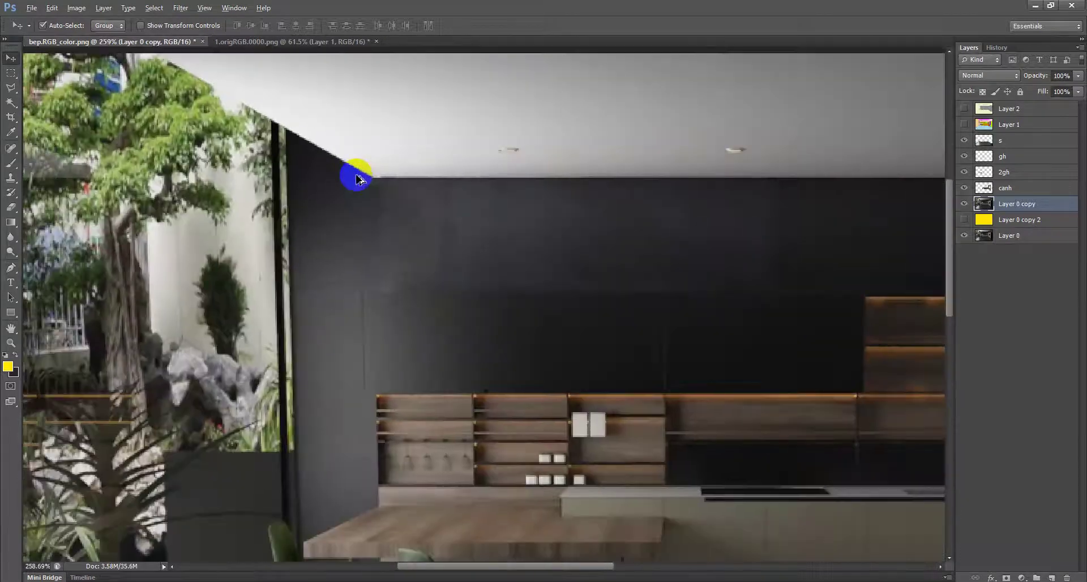
scroll(378, 186, down, 3)
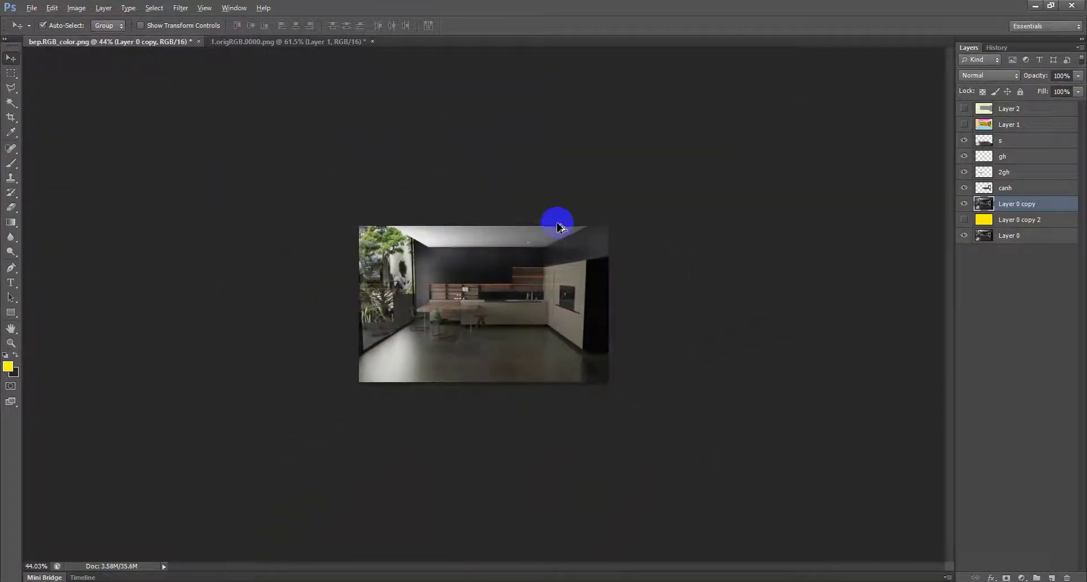
scroll(555, 223, up, 3)
scroll(451, 203, up, 3)
scroll(405, 67, up, 2)
scroll(405, 67, down, 2)
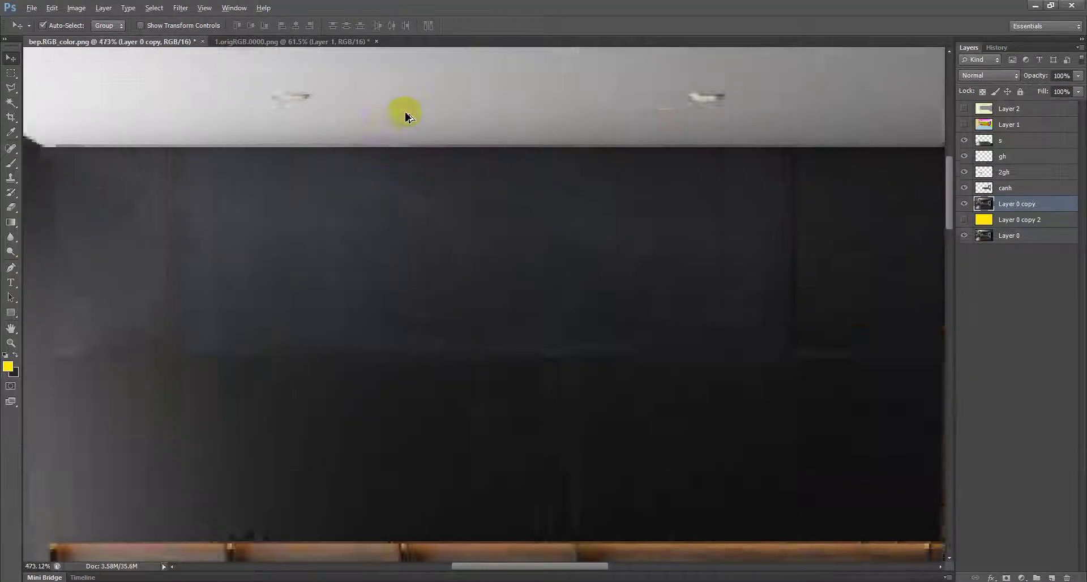
scroll(405, 111, down, 1)
scroll(406, 117, down, 1)
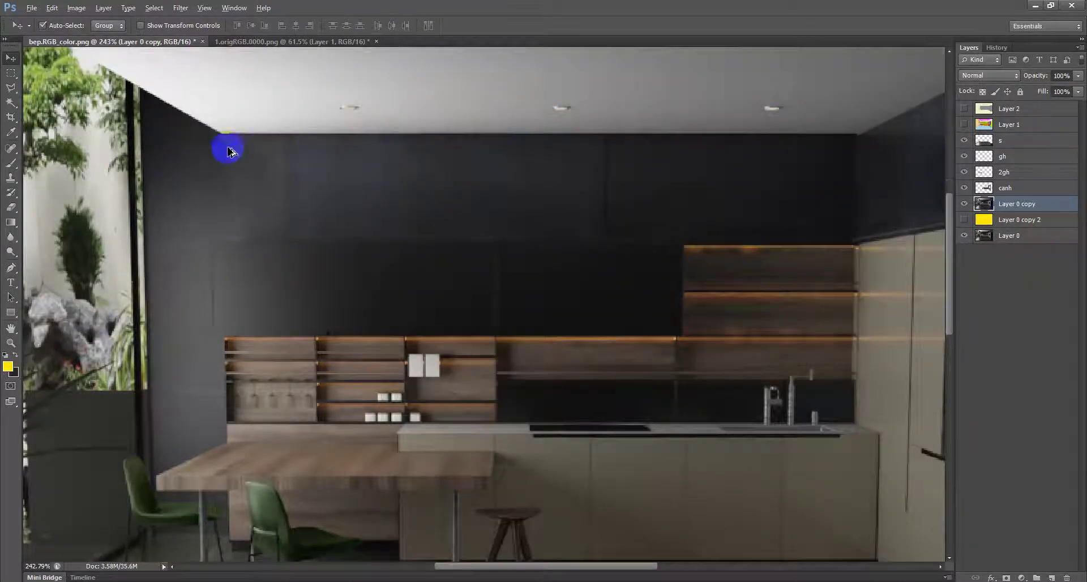
scroll(227, 146, up, 2)
scroll(254, 194, down, 1)
scroll(242, 218, down, 1)
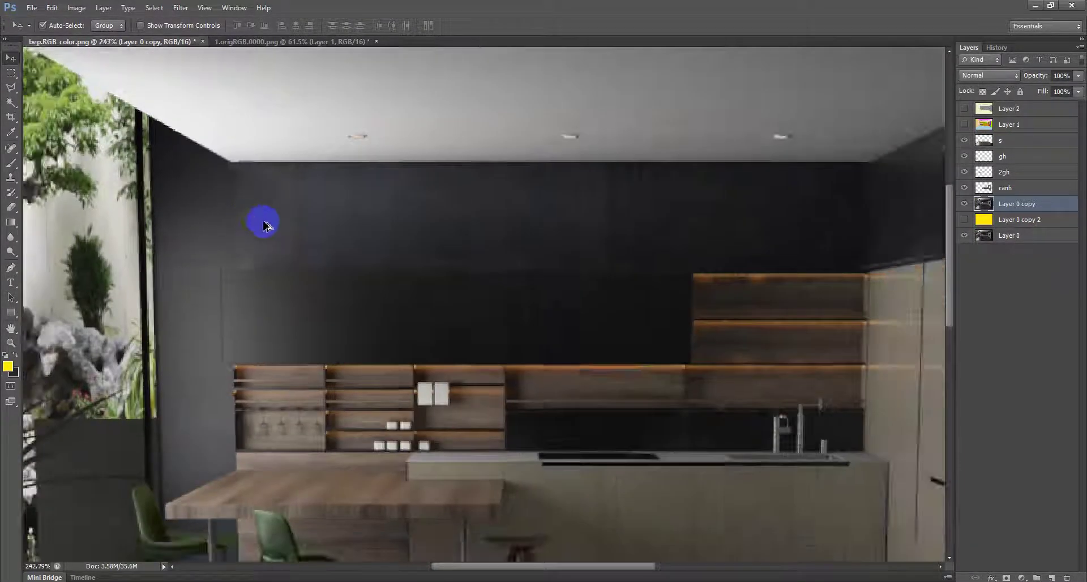
scroll(249, 204, up, 2)
scroll(238, 170, down, 2)
scroll(244, 164, down, 1)
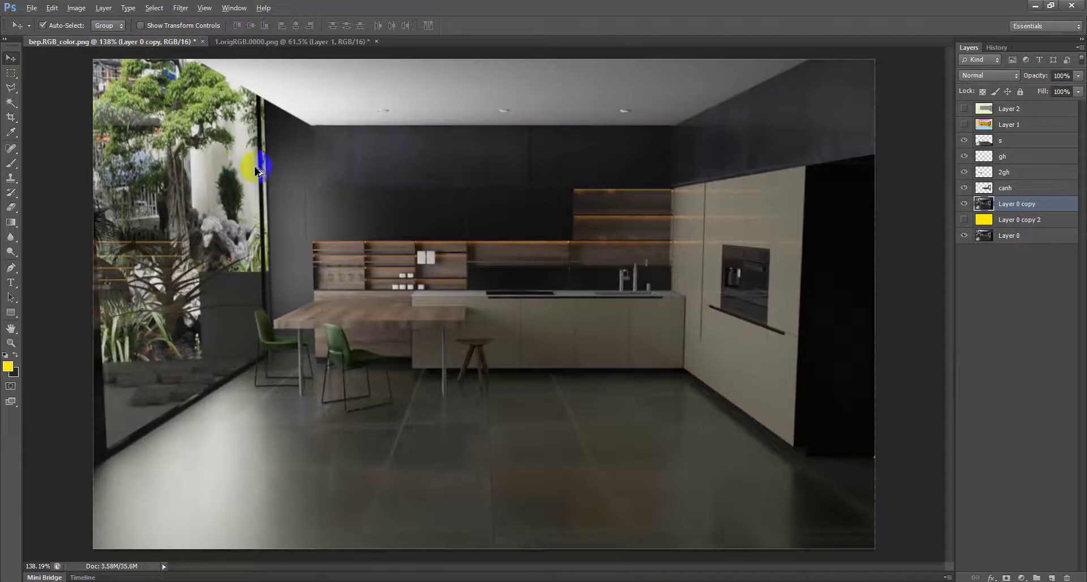
scroll(283, 141, up, 1)
scroll(309, 124, up, 1)
scroll(309, 125, up, 1)
scroll(309, 125, down, 2)
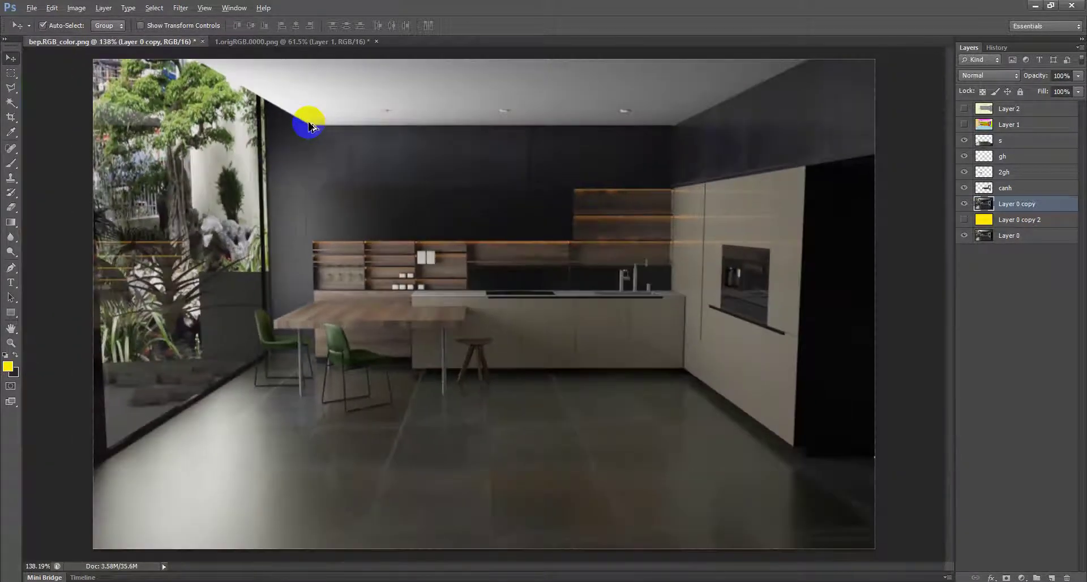
scroll(305, 122, up, 1)
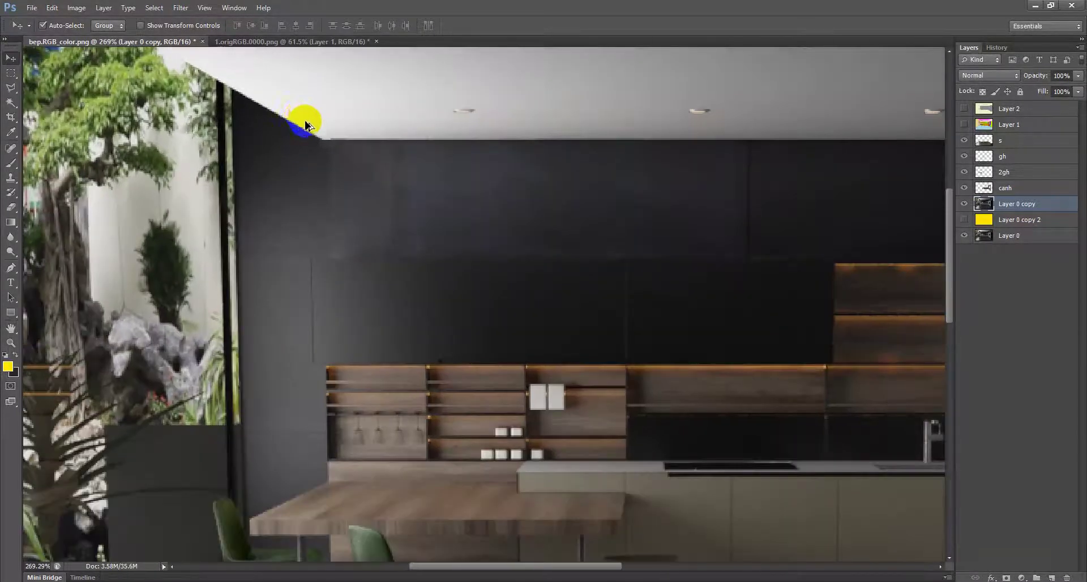
scroll(339, 163, up, 1)
scroll(340, 170, down, 1)
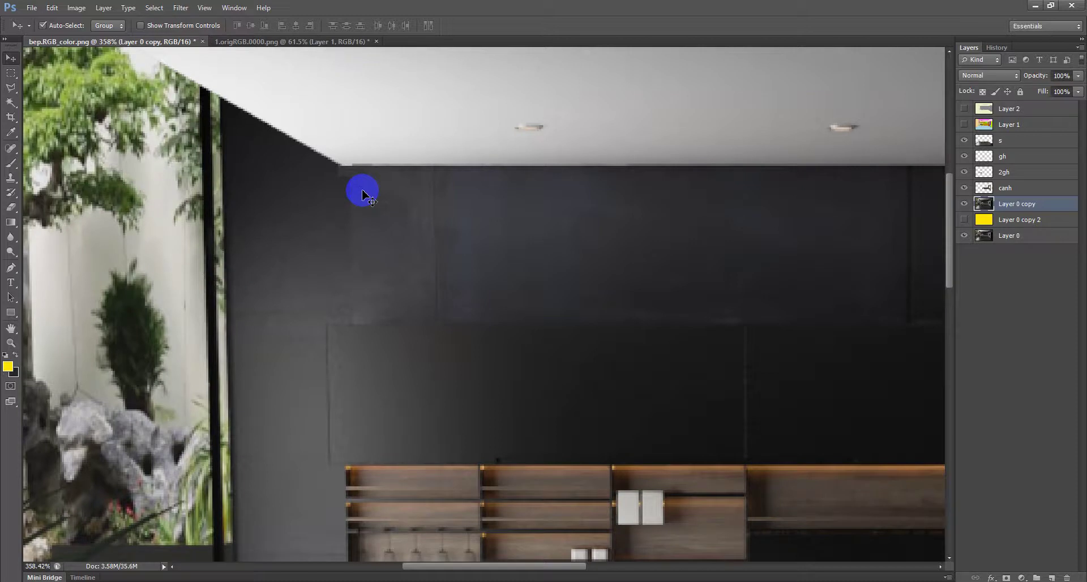
- Clone sampled wall texture along the ceiling edge with the Clone Stamp, undoing a dark smudge
click(14, 180)
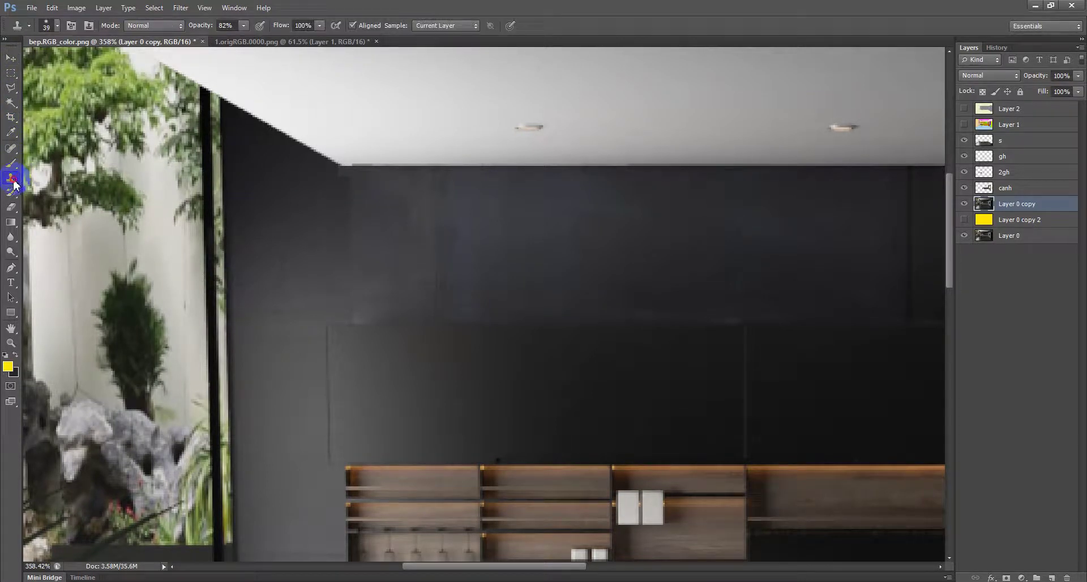
right_click(15, 185)
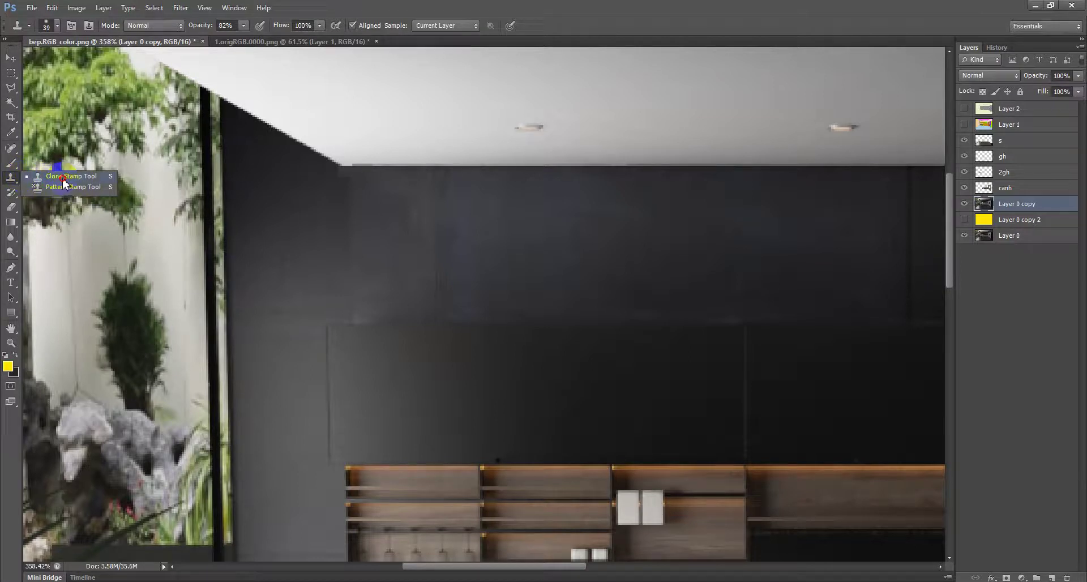
click(84, 180)
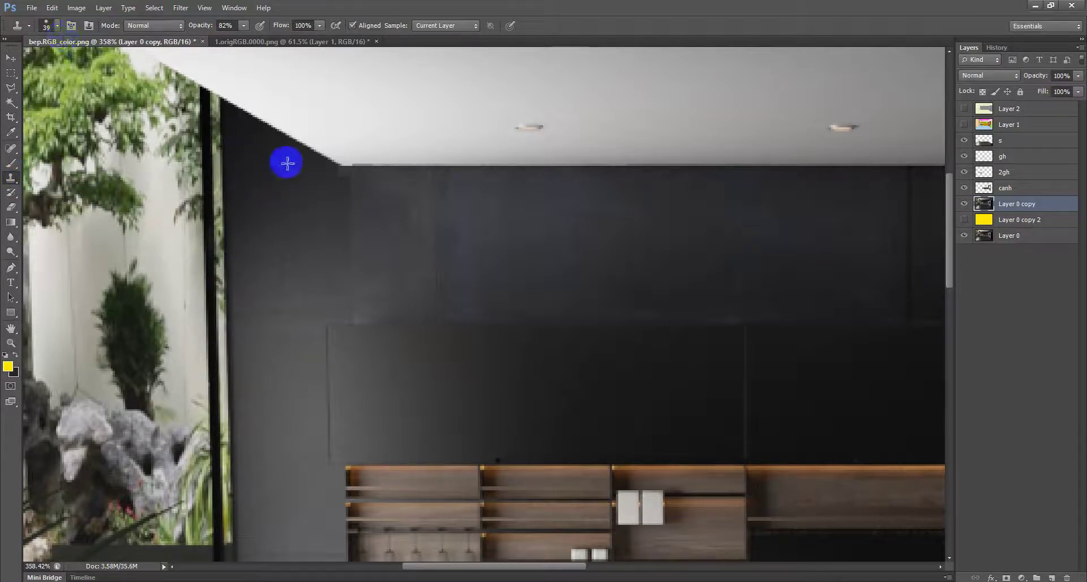
mouse_move(301, 173)
mouse_down()
mouse_move(329, 175)
mouse_move(335, 190)
mouse_move(305, 189)
mouse_up()
mouse_move(281, 92)
mouse_down()
mouse_move(454, 104)
mouse_move(443, 91)
mouse_up()
key(ctrl+z)
- Use an 11 px, 0% hardness brush to clone clean wall texture into the ceiling corner
click(56, 26)
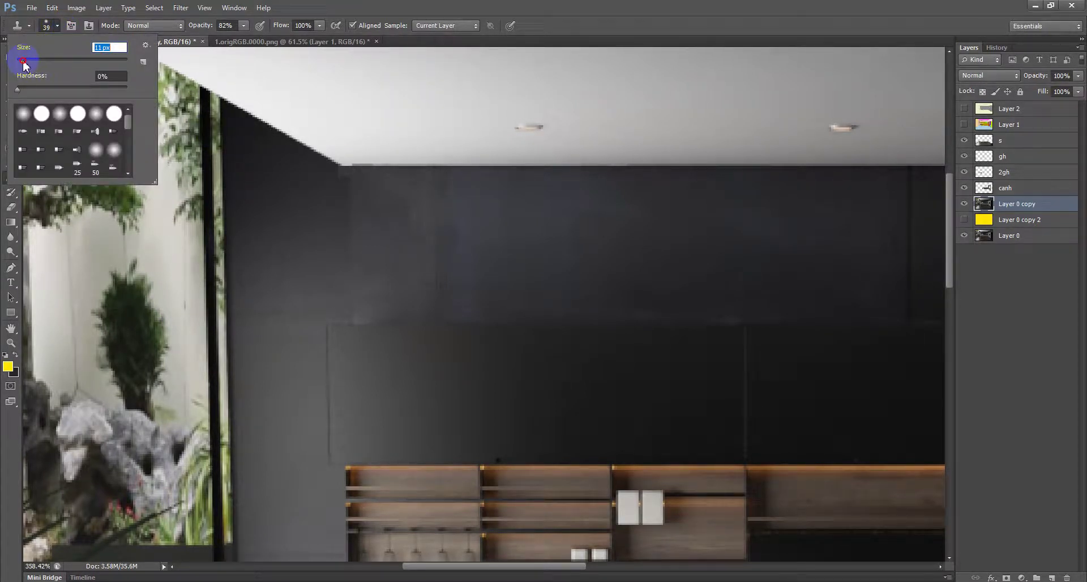
click(311, 202)
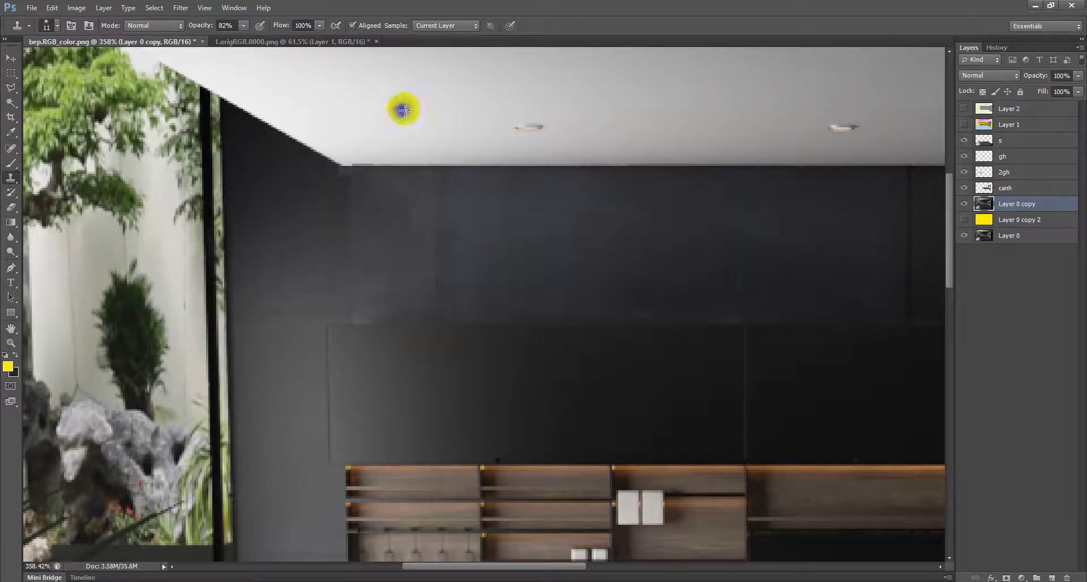
scroll(328, 165, up, 3)
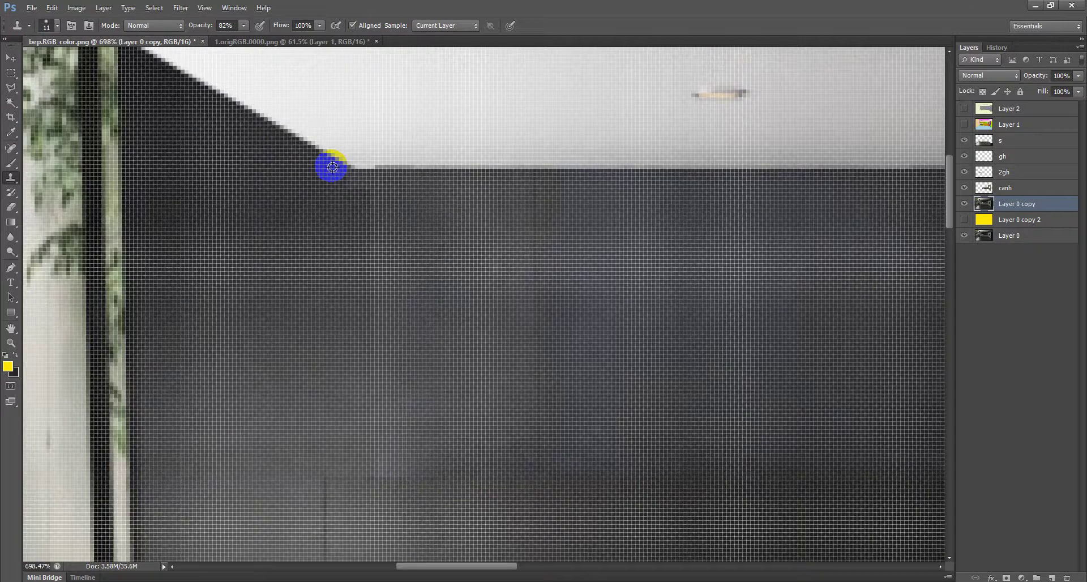
scroll(328, 165, down, 1)
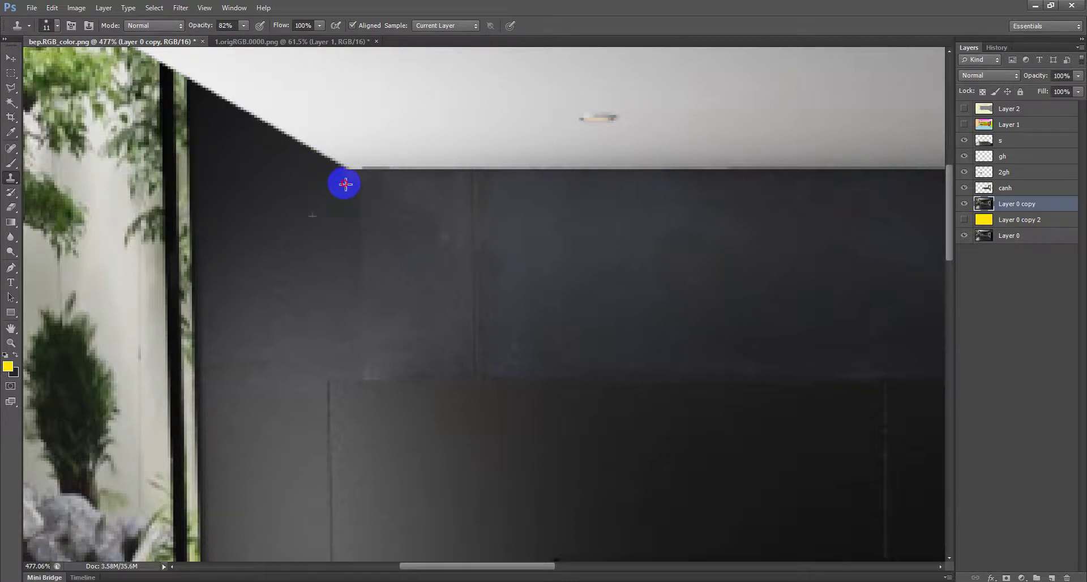
mouse_move(363, 203)
mouse_down()
mouse_move(366, 339)
mouse_move(345, 269)
mouse_move(363, 262)
mouse_move(366, 294)
mouse_up()
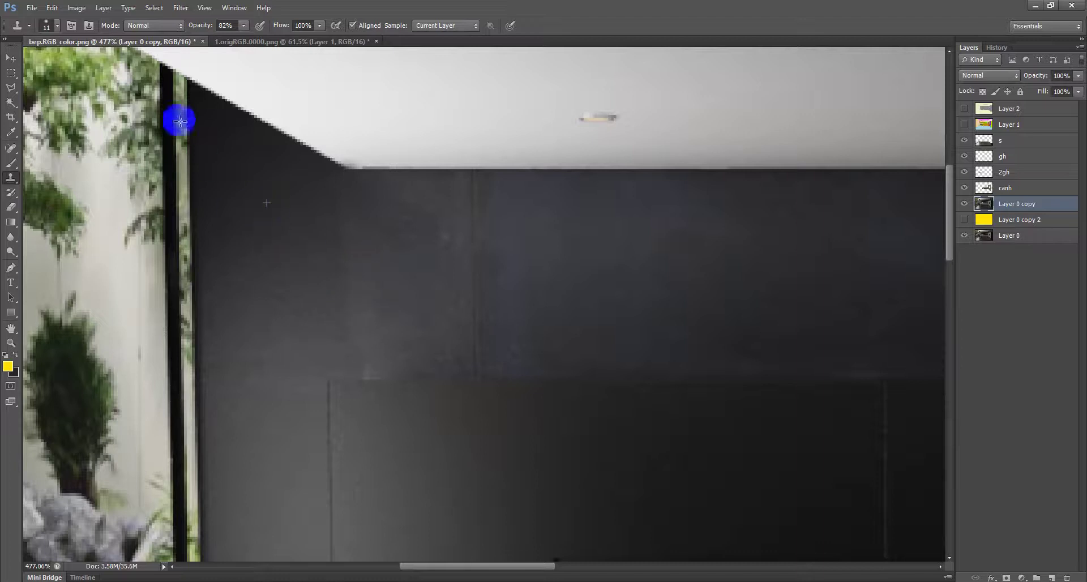
- Lower the Clone Stamp opacity to 51%
scroll(243, 28, down, 3)
click(243, 26)
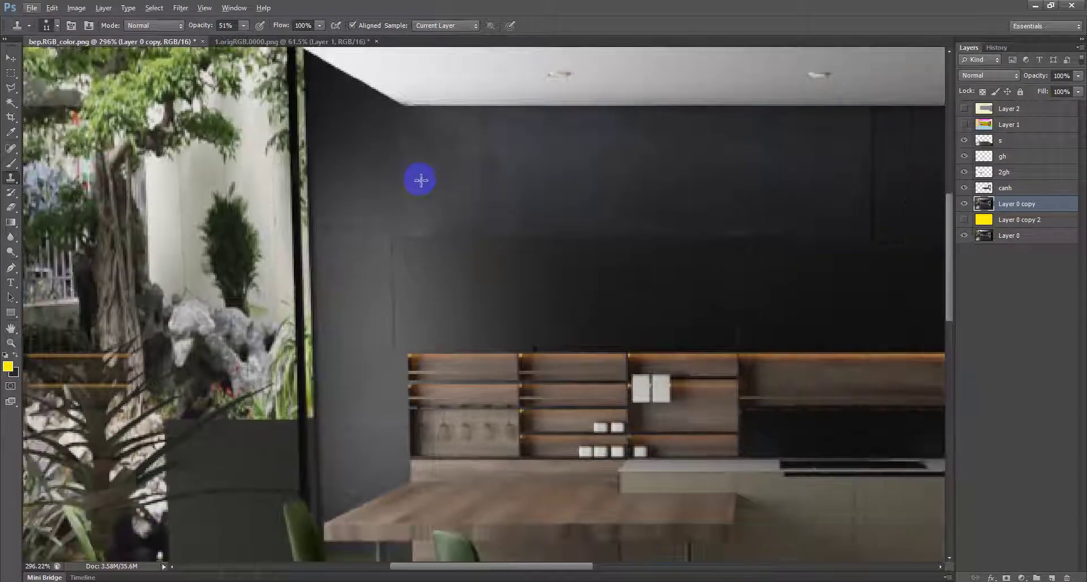
mouse_move(490, 177)
mouse_down()
mouse_move(387, 163)
mouse_move(407, 143)
mouse_move(413, 196)
mouse_move(429, 149)
mouse_move(424, 224)
mouse_move(409, 172)
mouse_up()
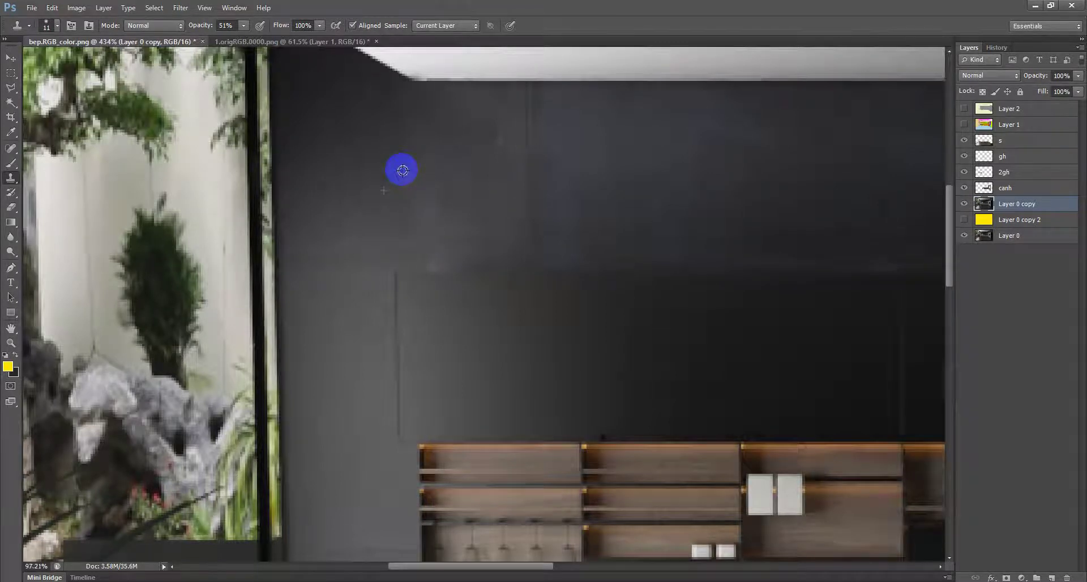
scroll(413, 165, down, 5)
scroll(447, 262, up, 2)
scroll(447, 262, up, 3)
key(l)
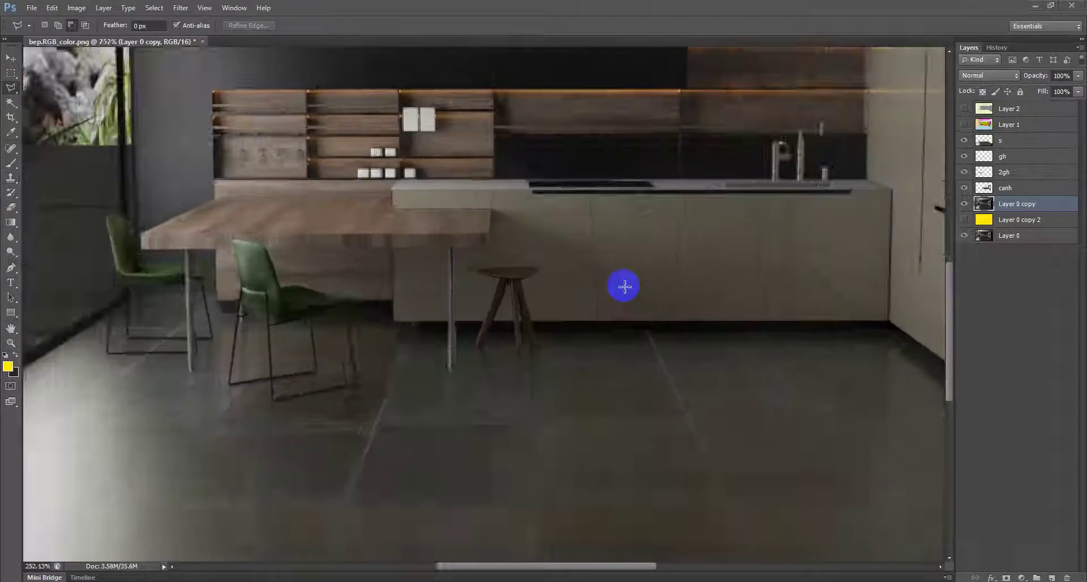
scroll(624, 286, down, 2)
scroll(623, 283, down, 2)
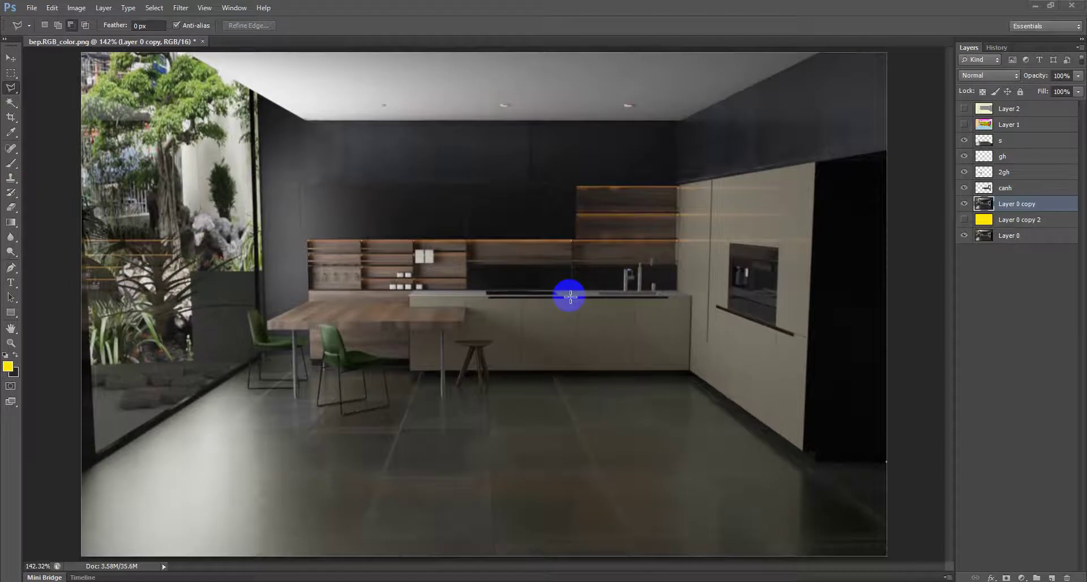